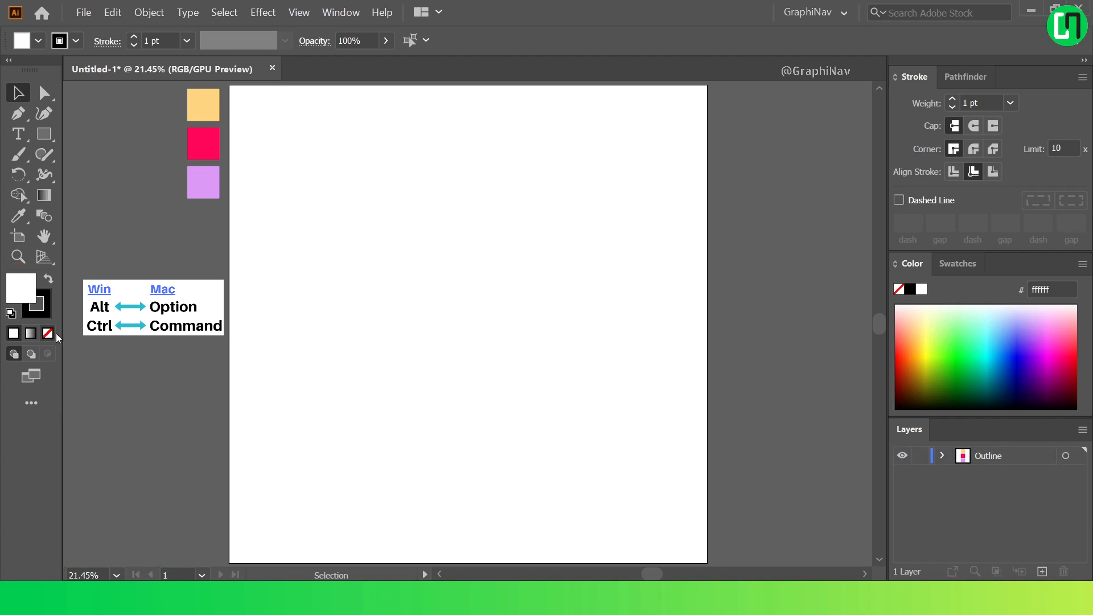
Set the fill to none and the stroke colour to the dark navy blue swatch.
{"action": "left_click", "coordinate": [44, 300]}
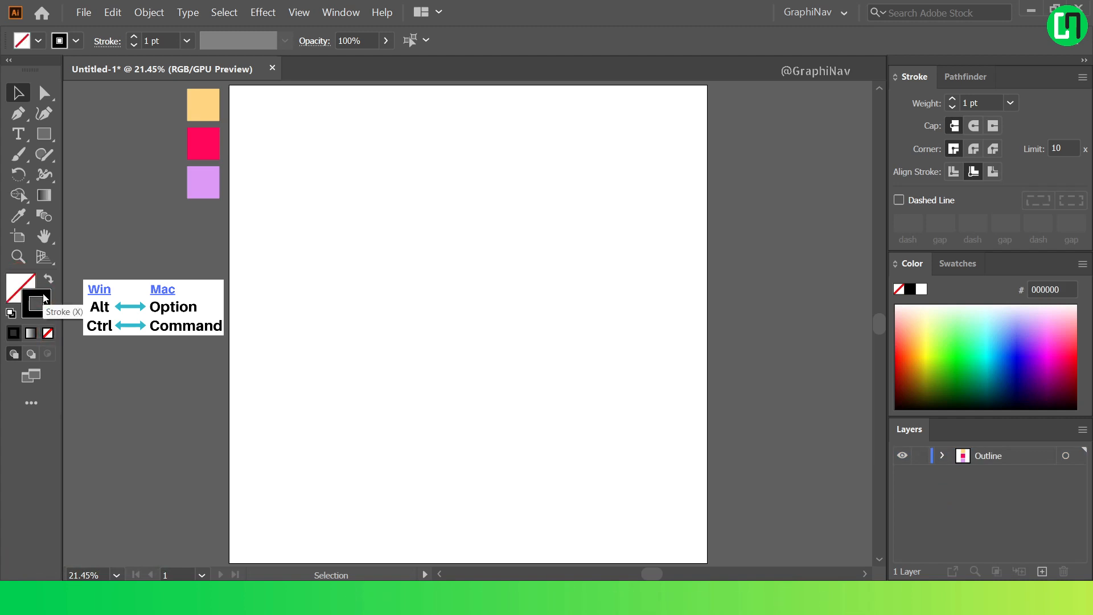
{"action": "left_click", "coordinate": [966, 263]}
{"action": "left_click", "coordinate": [1031, 329]}
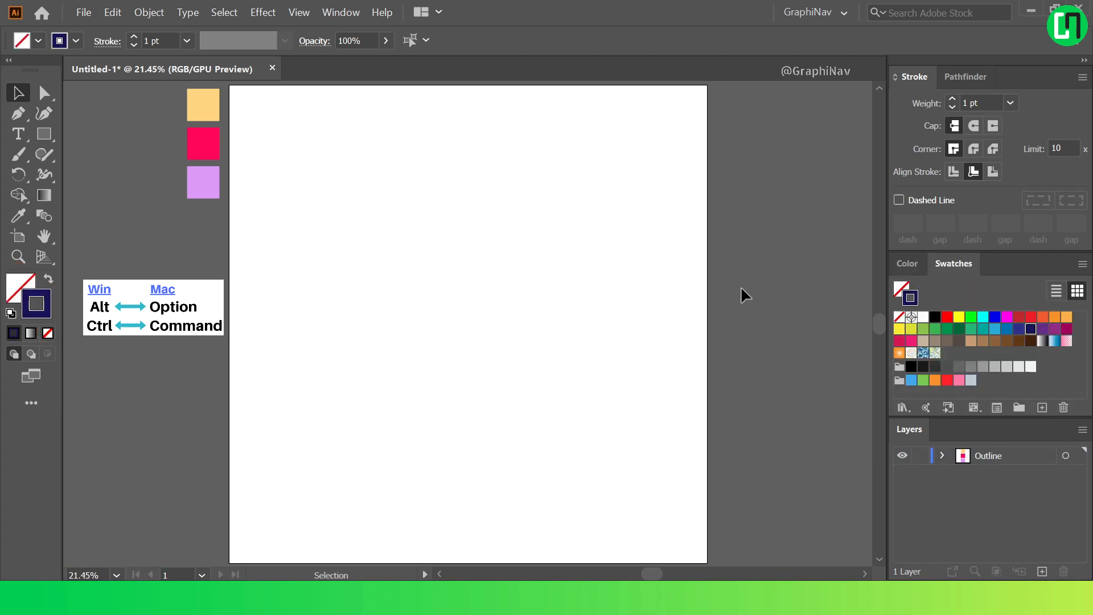
{"action": "double_click", "coordinate": [49, 297]}
{"action": "left_click_drag", "start_coordinate": [691, 385], "coordinate": [715, 398]}
{"action": "left_click", "coordinate": [922, 255]}
Set the default stroke to 13 pt with round caps, round corners and centre alignment.
{"action": "left_click", "coordinate": [974, 125]}
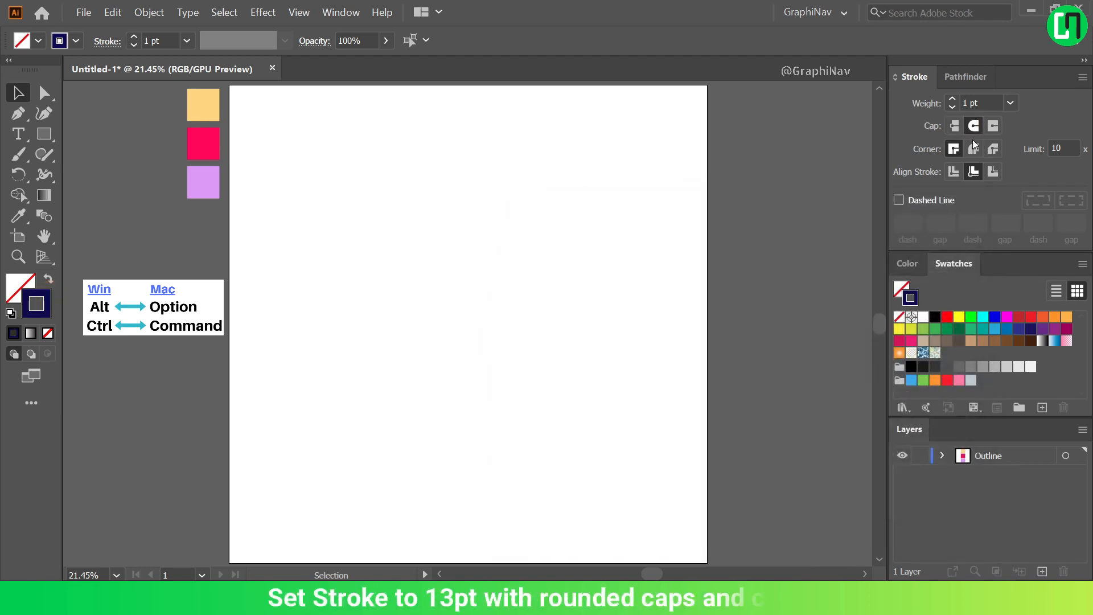
{"action": "left_click", "coordinate": [973, 149]}
{"action": "left_click", "coordinate": [954, 171]}
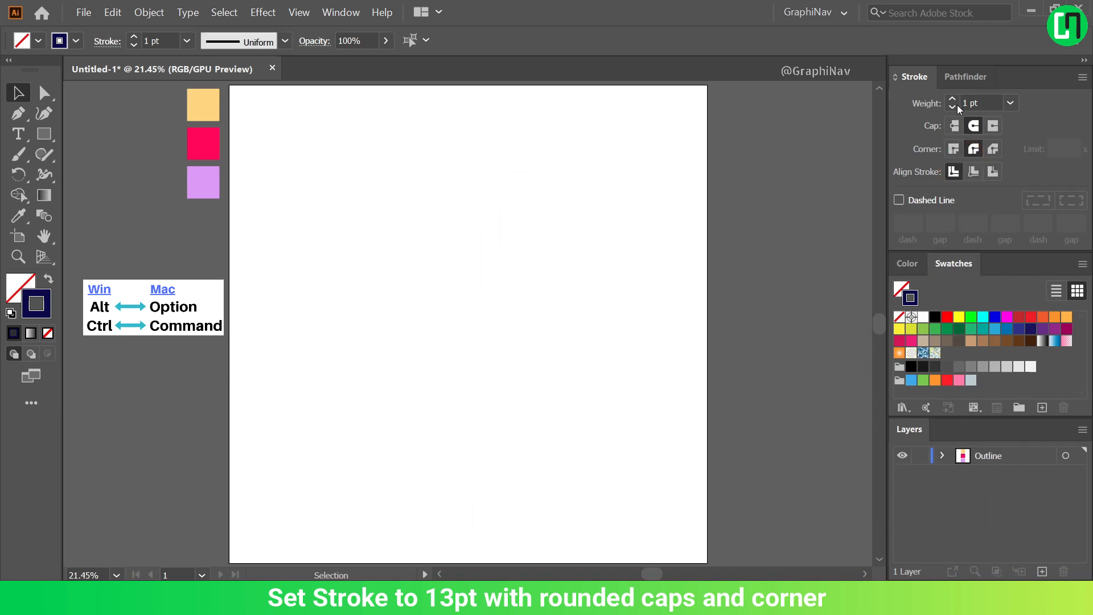
{"action": "left_click", "coordinate": [983, 102]}
{"action": "key", "text": "Up"}
{"action": "key", "text": "Up"}
{"action": "key", "text": "Up"}
{"action": "key", "text": "Up"}
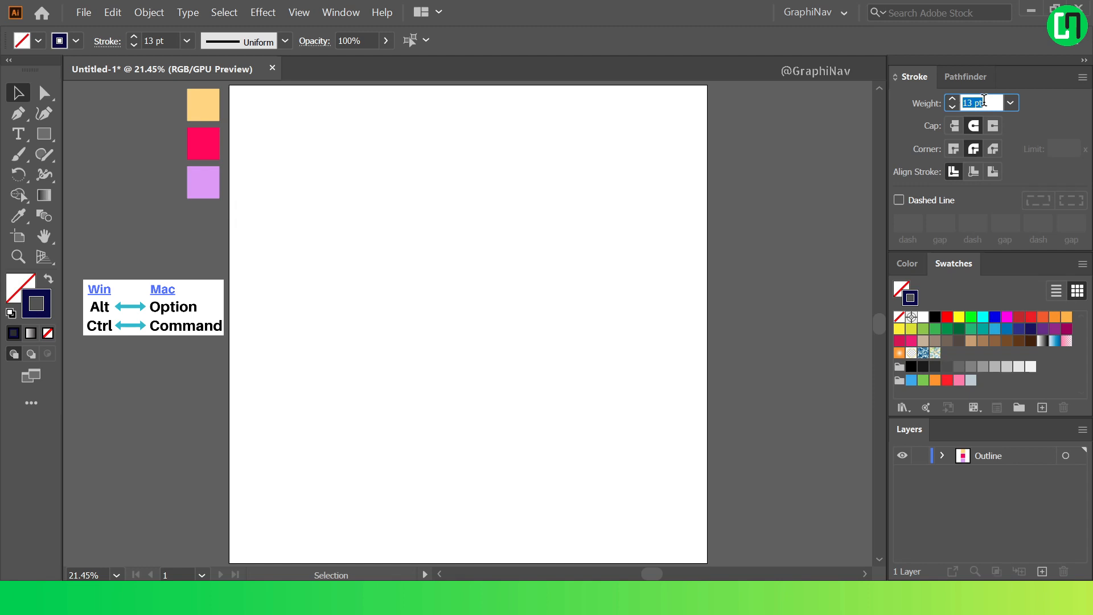
{"action": "left_click", "coordinate": [787, 133]}
Draw a circle from its centre in the upper middle of the artboard and shrink it slightly around its centre.
{"action": "left_click", "coordinate": [44, 134]}
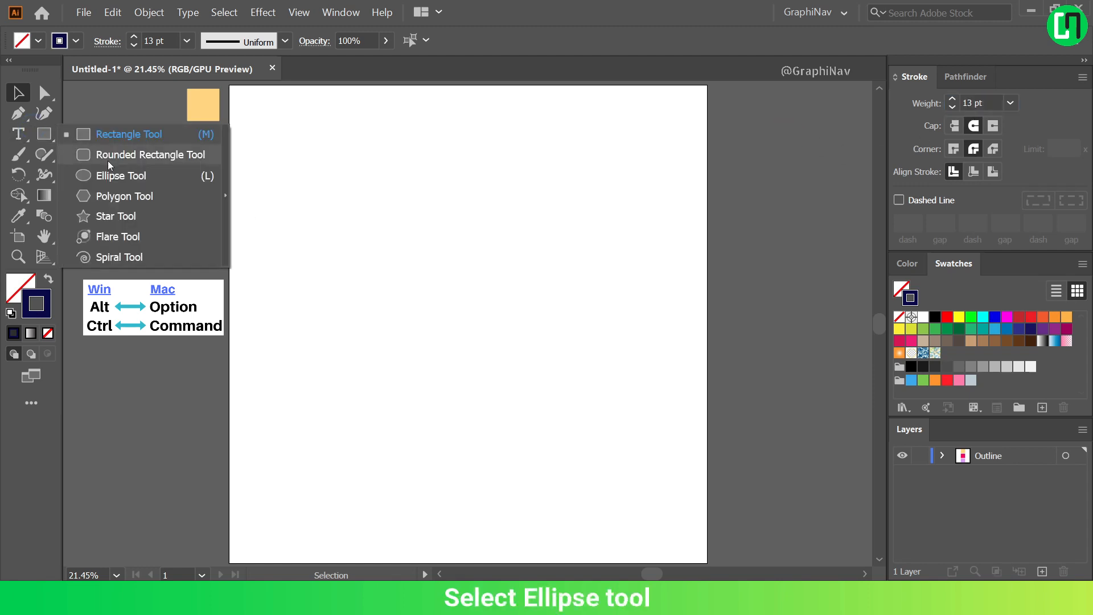
{"action": "left_click", "coordinate": [113, 175]}
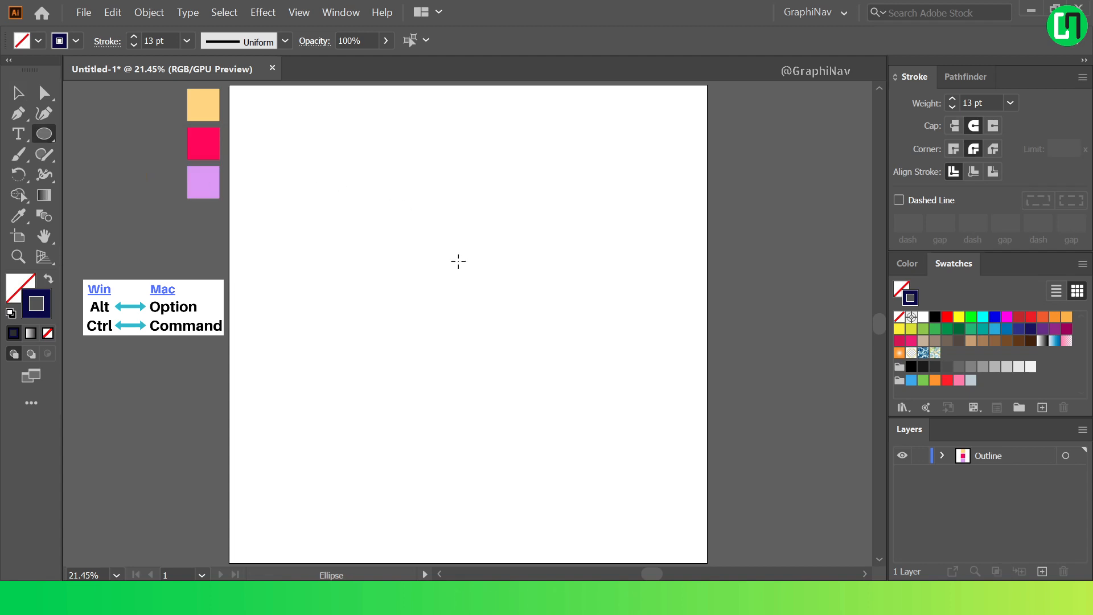
{"action": "left_click_drag", "start_coordinate": [466, 259], "coordinate": [397, 183]}
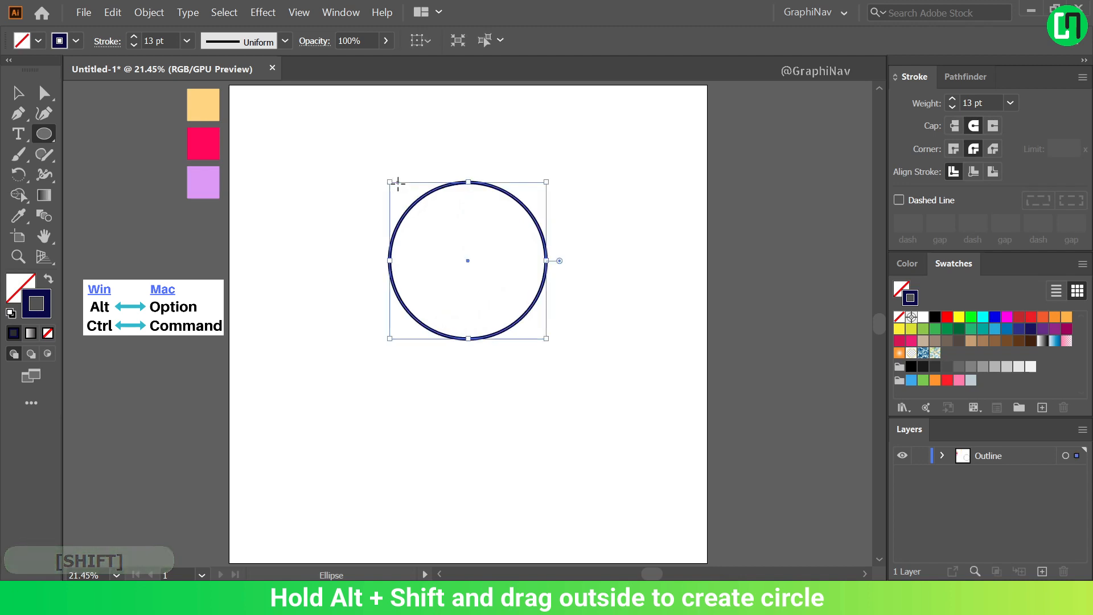
{"action": "key", "text": "v"}
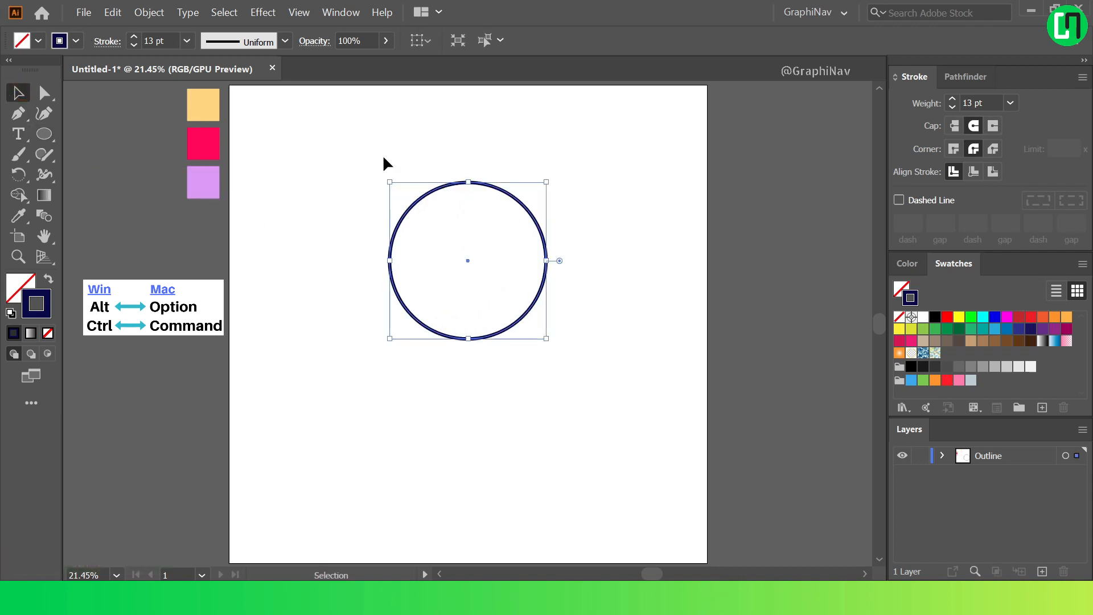
{"action": "left_click_drag", "start_coordinate": [389, 181], "coordinate": [393, 186]}
{"action": "left_click", "coordinate": [215, 215]}
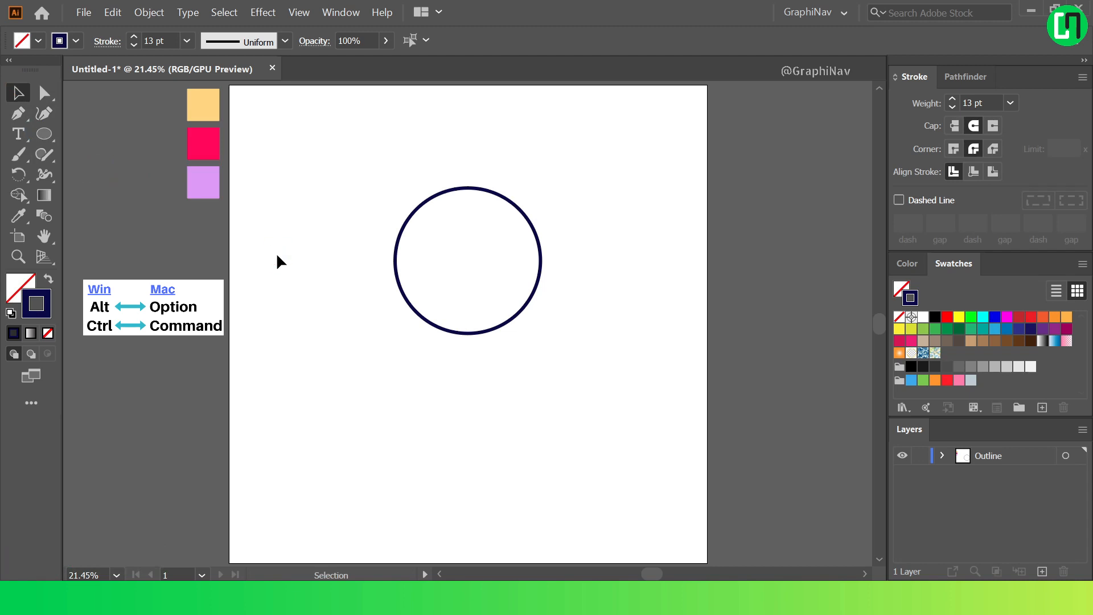
Create a spiral from the circle's centre with a radius of 281 px, 80% decay and 12 segments.
{"action": "left_click", "coordinate": [52, 135]}
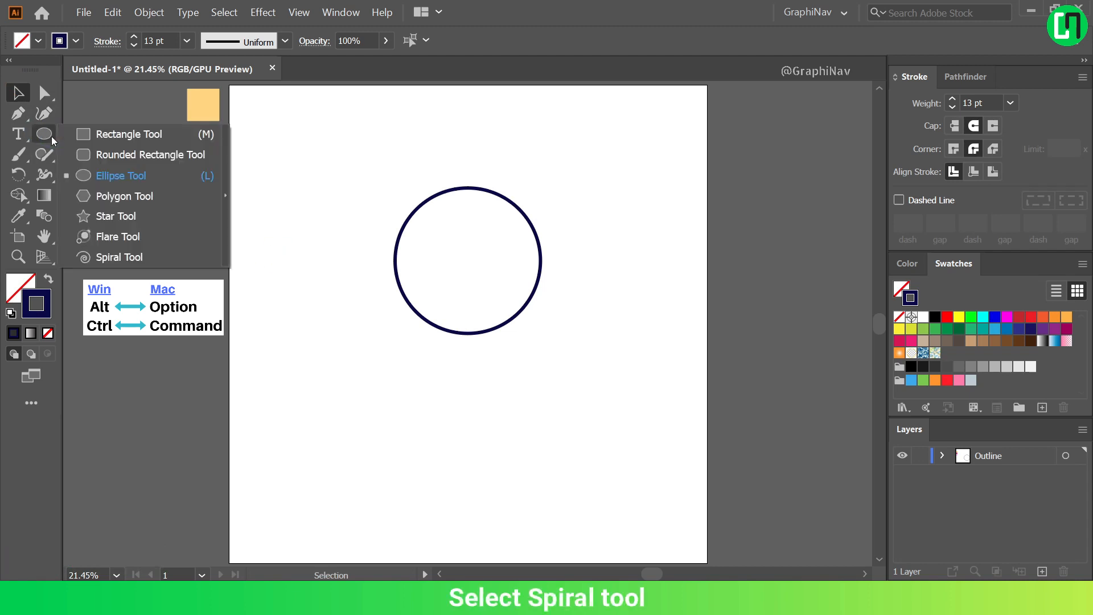
{"action": "left_click", "coordinate": [141, 257]}
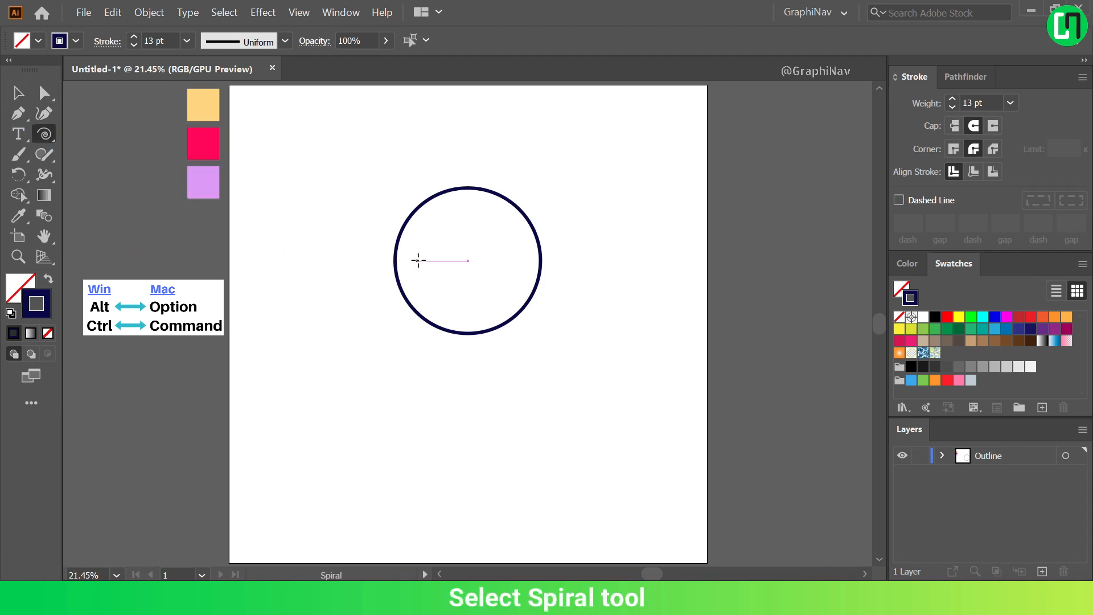
{"action": "left_click", "coordinate": [466, 260], "text": "alt"}
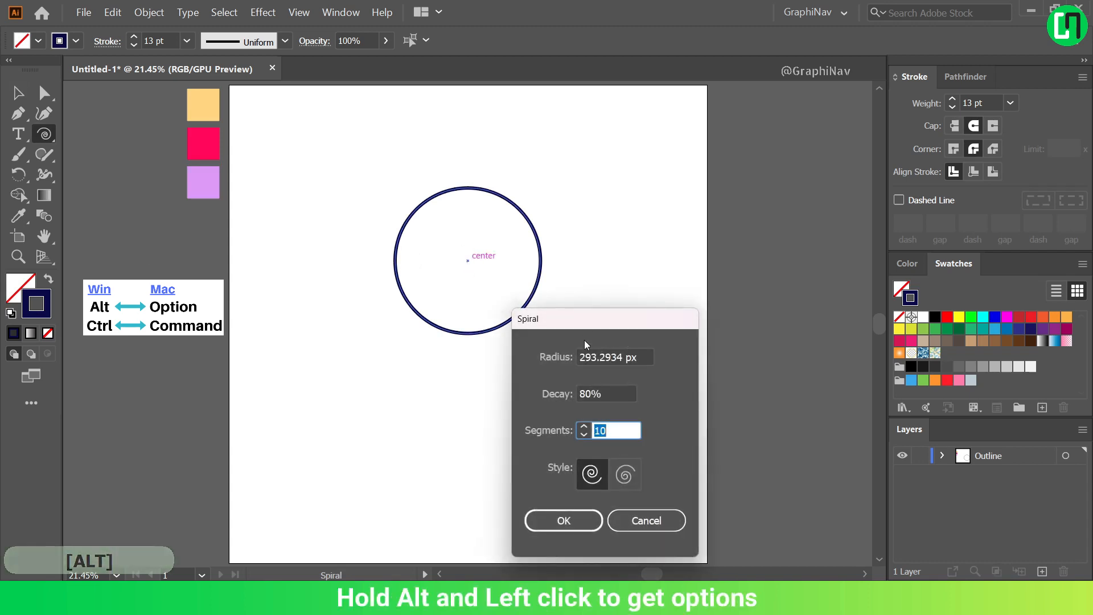
{"action": "left_click", "coordinate": [585, 425]}
{"action": "left_click", "coordinate": [584, 425]}
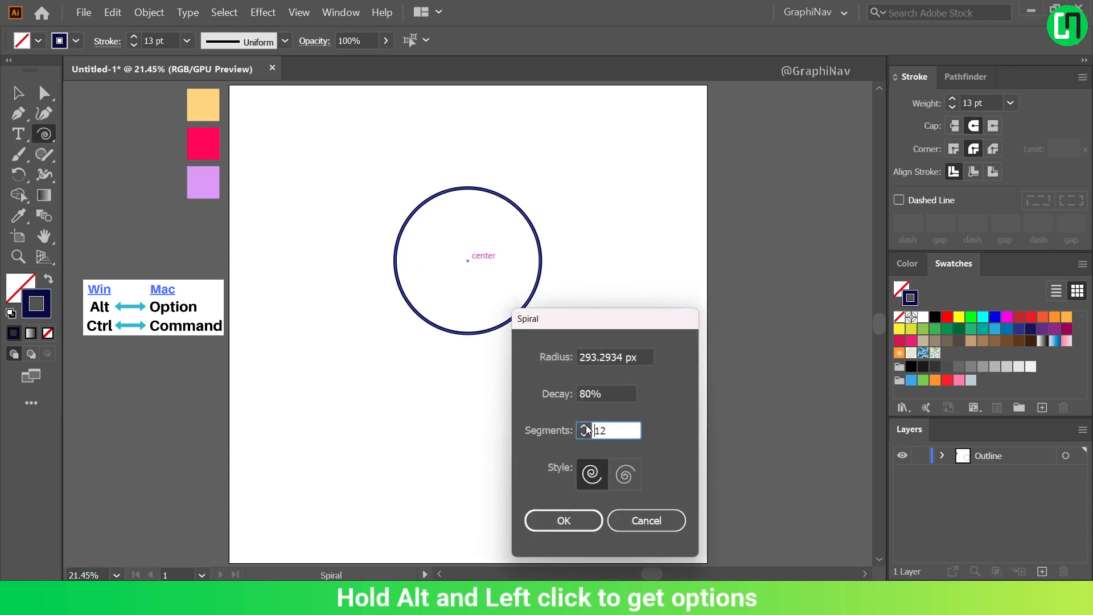
{"action": "left_click", "coordinate": [621, 355]}
{"action": "scroll", "coordinate": [621, 355], "scroll_direction": "down", "scroll_amount": 4}
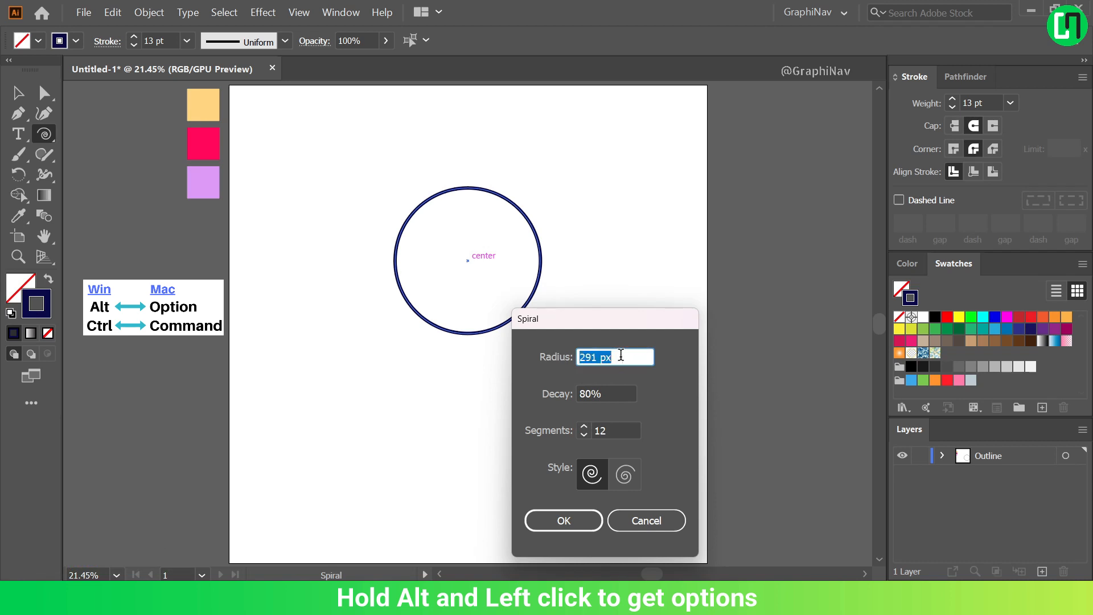
{"action": "scroll", "coordinate": [621, 354], "scroll_direction": "down", "scroll_amount": 5}
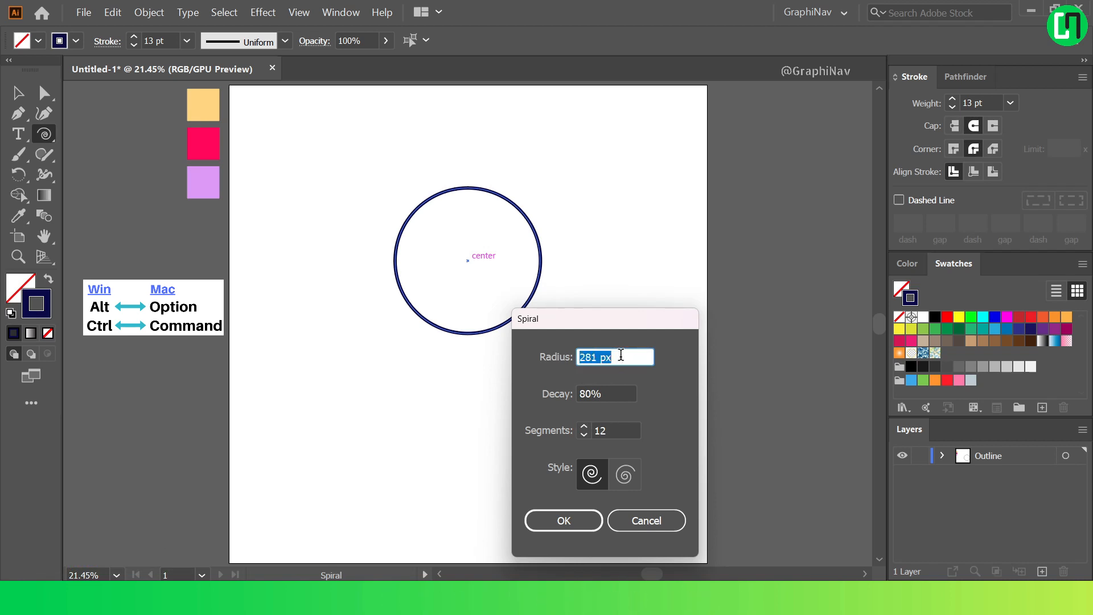
{"action": "left_click", "coordinate": [575, 522]}
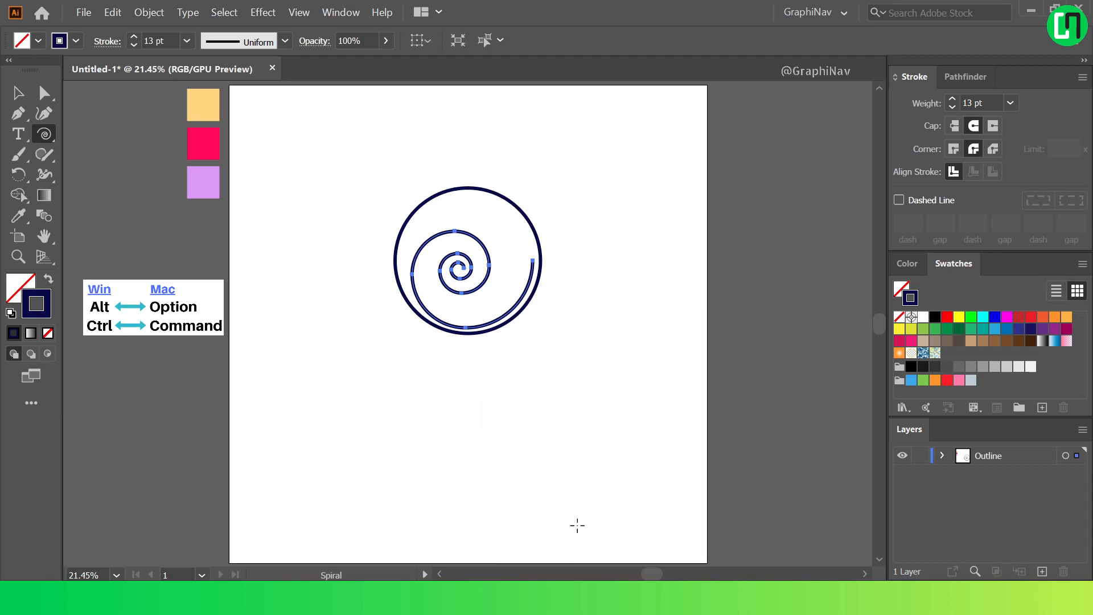
Move and rotate the spiral so its outer end meets the circle's right edge.
{"action": "left_click", "coordinate": [18, 92]}
{"action": "left_click", "coordinate": [459, 192]}
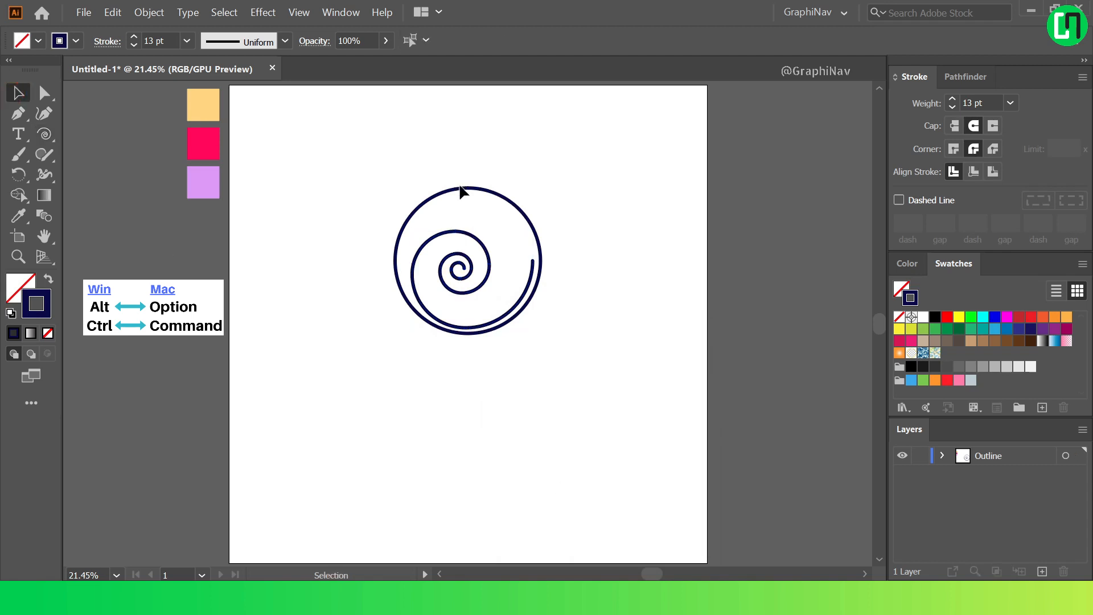
{"action": "left_click_drag", "start_coordinate": [491, 263], "coordinate": [490, 237]}
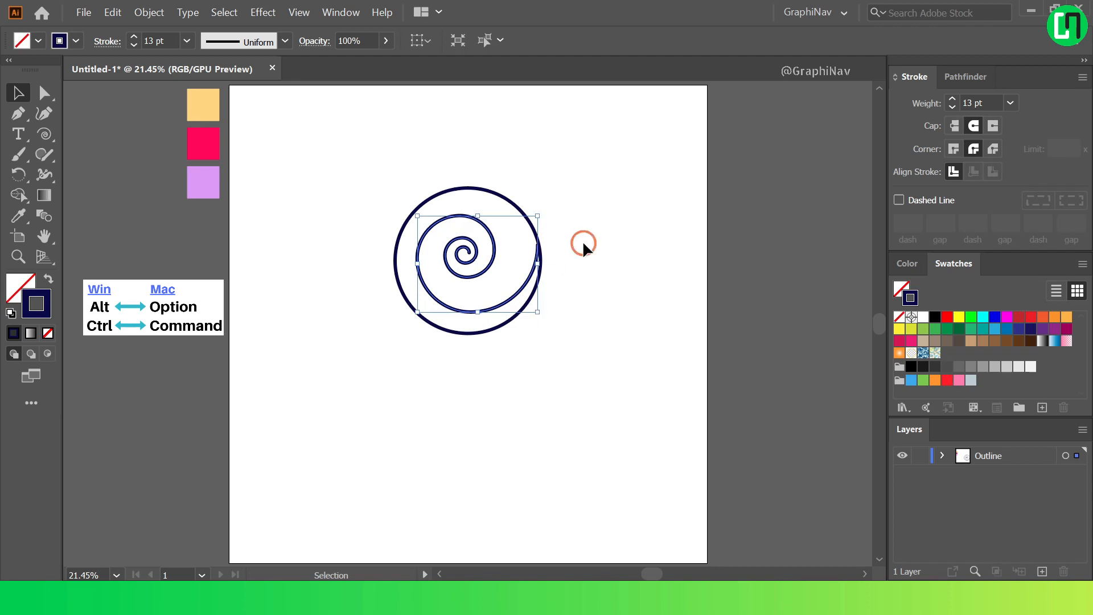
{"action": "left_click_drag", "start_coordinate": [582, 241], "coordinate": [573, 292]}
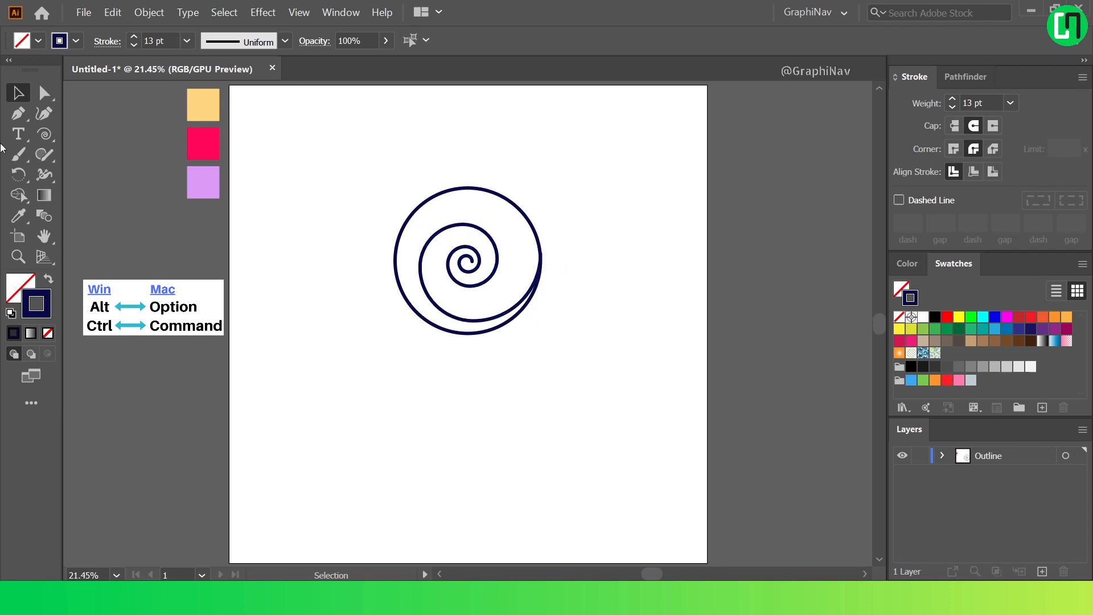
Draw a narrow upright rectangle as the lollipop stick, centred under the circle with its upper end slightly overlapping the circle.
{"action": "left_click", "coordinate": [44, 134]}
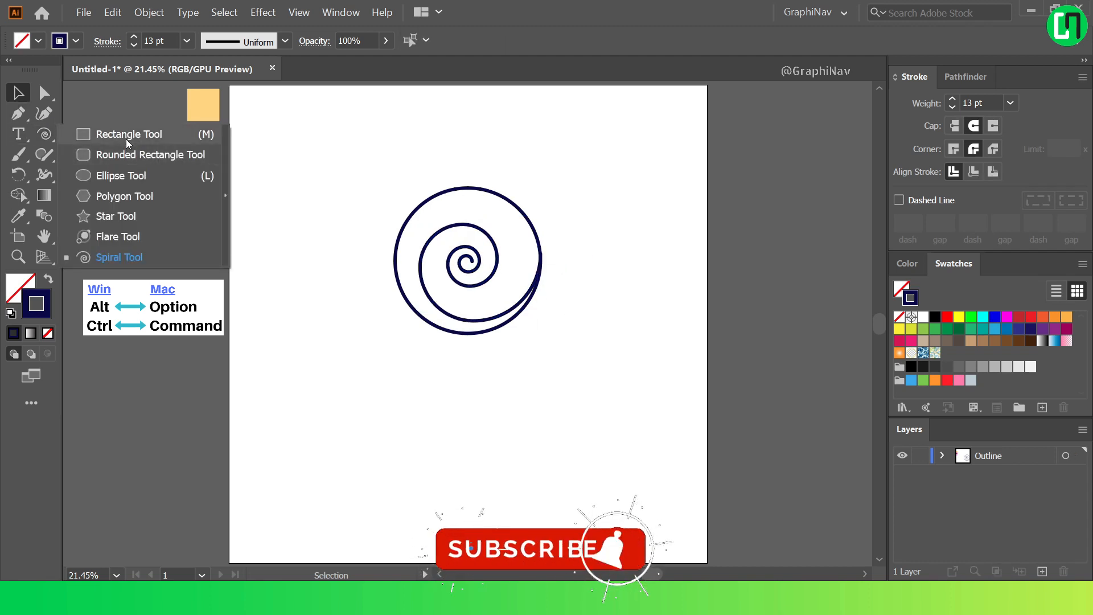
{"action": "left_click", "coordinate": [127, 138]}
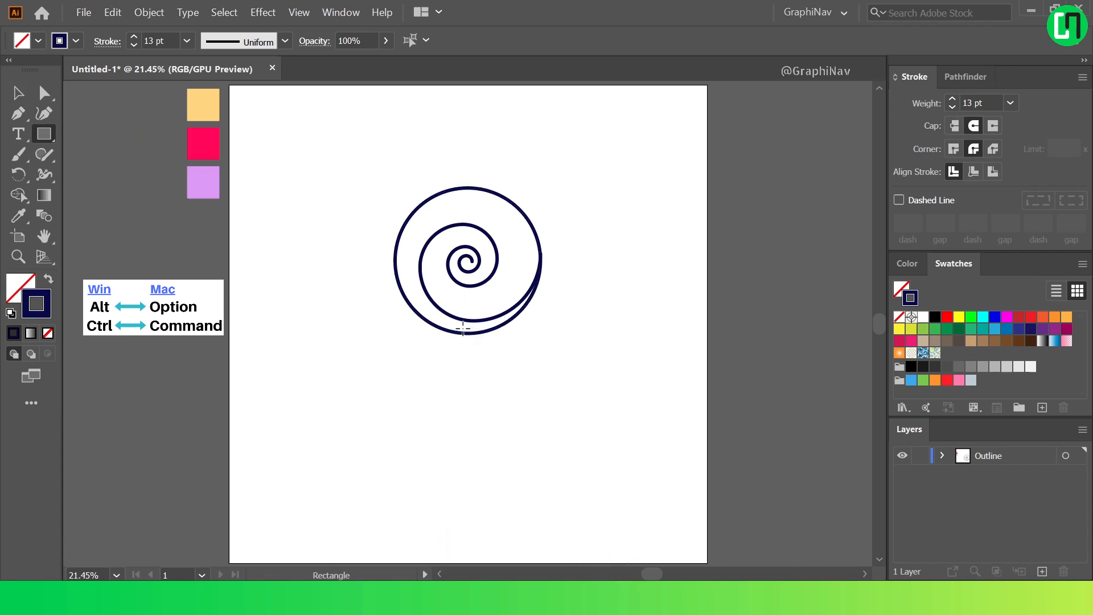
{"action": "left_click_drag", "start_coordinate": [458, 324], "coordinate": [477, 456]}
{"action": "left_click", "coordinate": [17, 93]}
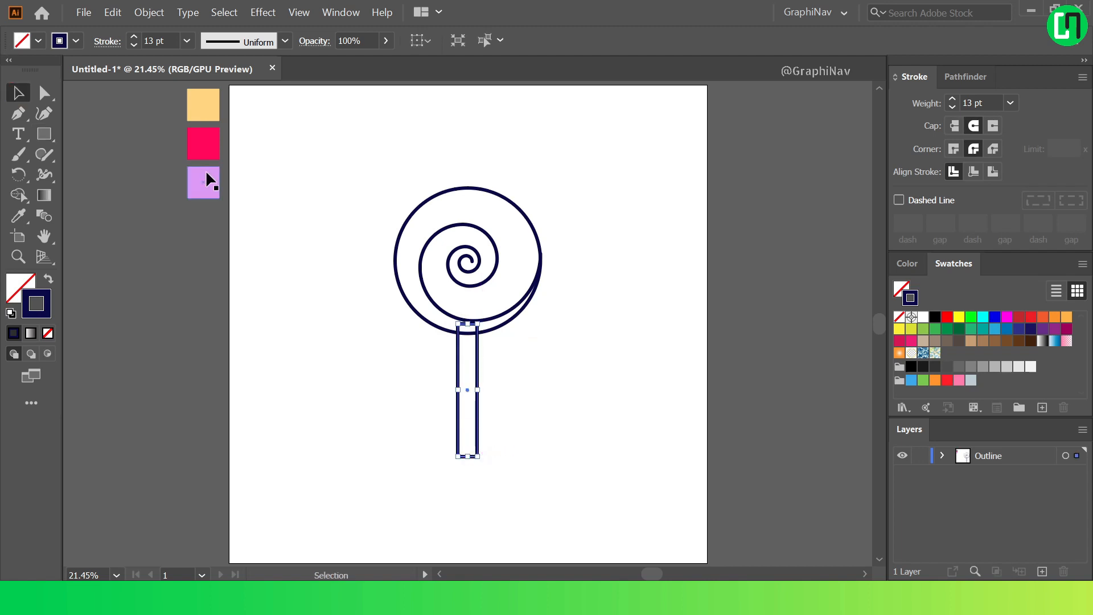
{"action": "left_click", "coordinate": [211, 178]}
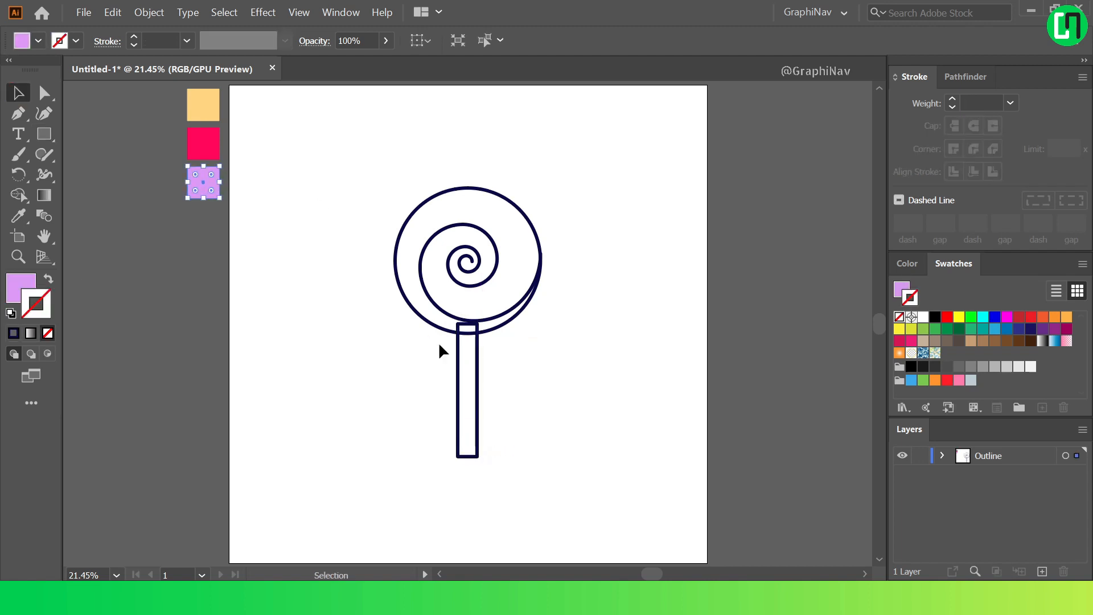
{"action": "left_click", "coordinate": [478, 372]}
{"action": "left_click", "coordinate": [497, 367]}
Fully round the two bottom corners of the stick to a radius of about 40.5 px.
{"action": "left_click", "coordinate": [45, 93]}
{"action": "left_click_drag", "start_coordinate": [484, 476], "coordinate": [464, 442]}
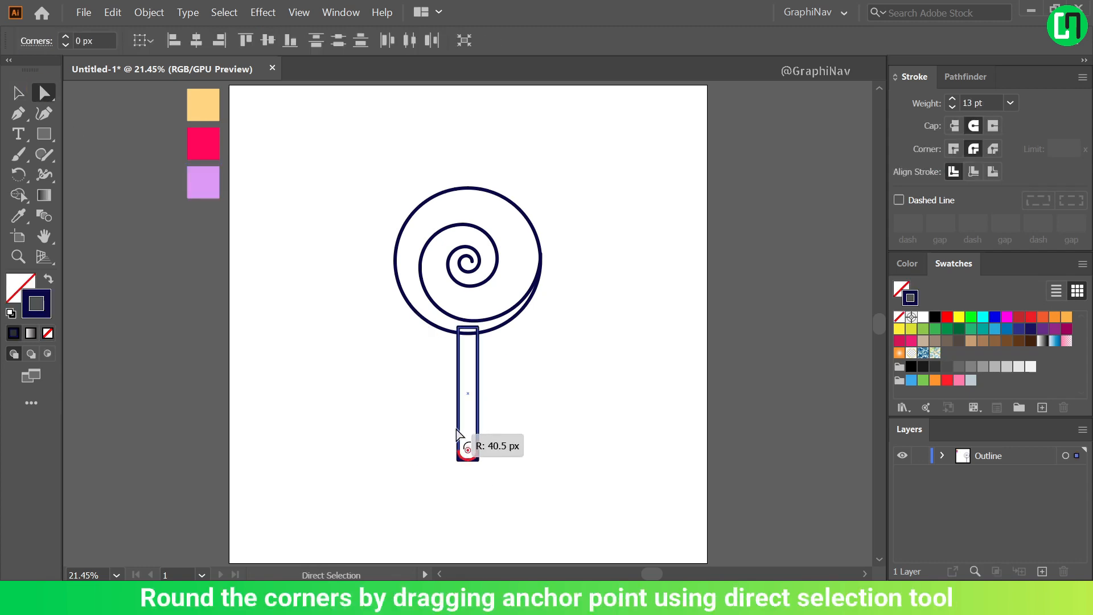
{"action": "left_click", "coordinate": [553, 389]}
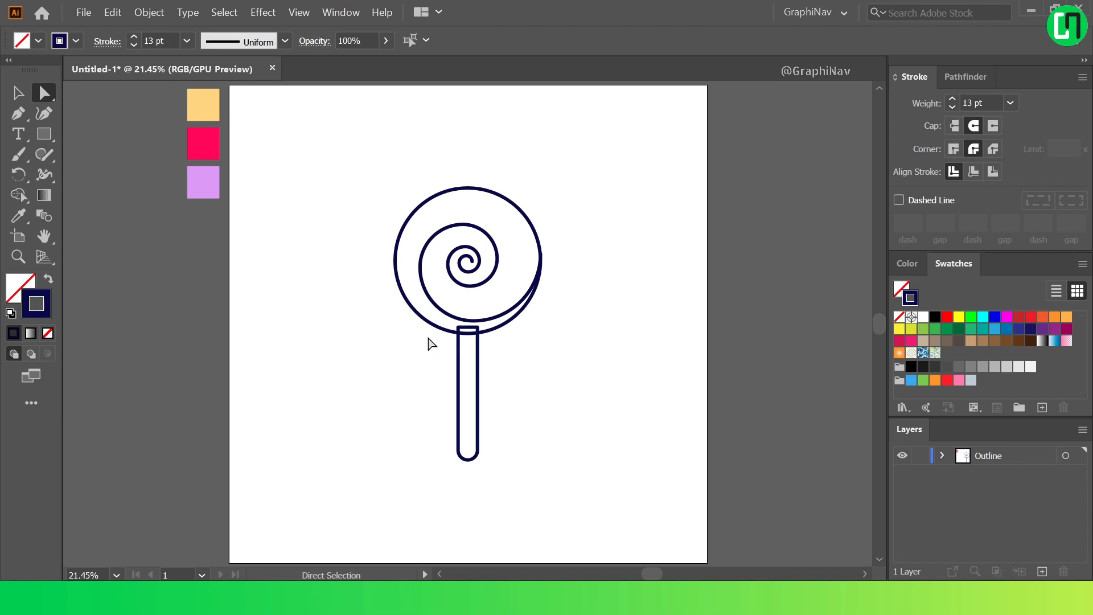
Remove the part of the stick that overlaps the circle with the Shape Builder tool.
{"action": "left_click_drag", "start_coordinate": [476, 341], "coordinate": [477, 342]}
{"action": "key", "text": "r"}
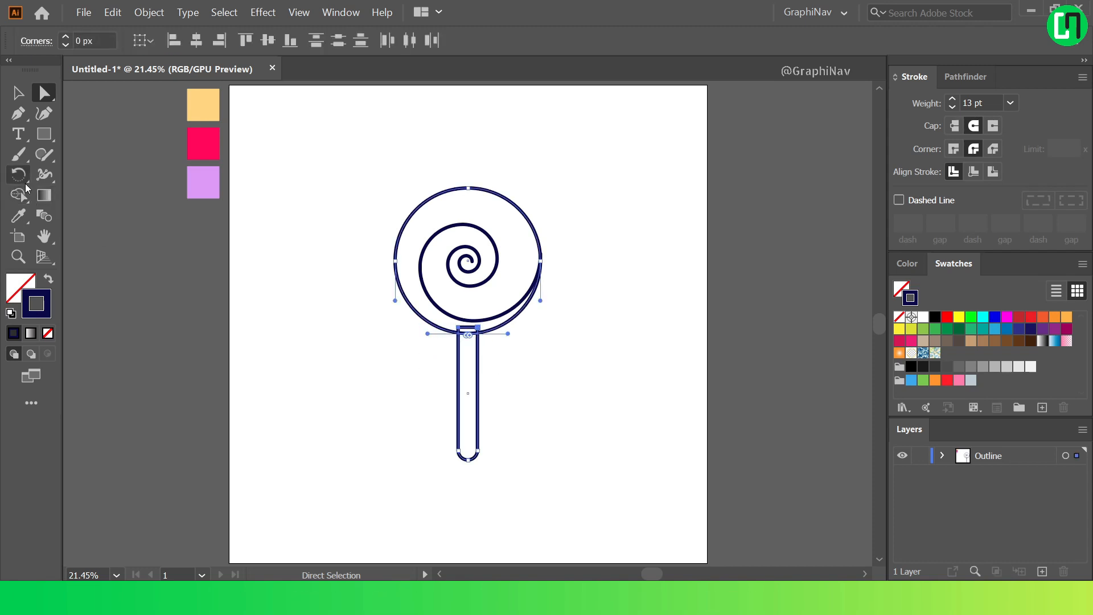
{"action": "scroll", "coordinate": [462, 323], "scroll_direction": "up", "scroll_amount": 5}
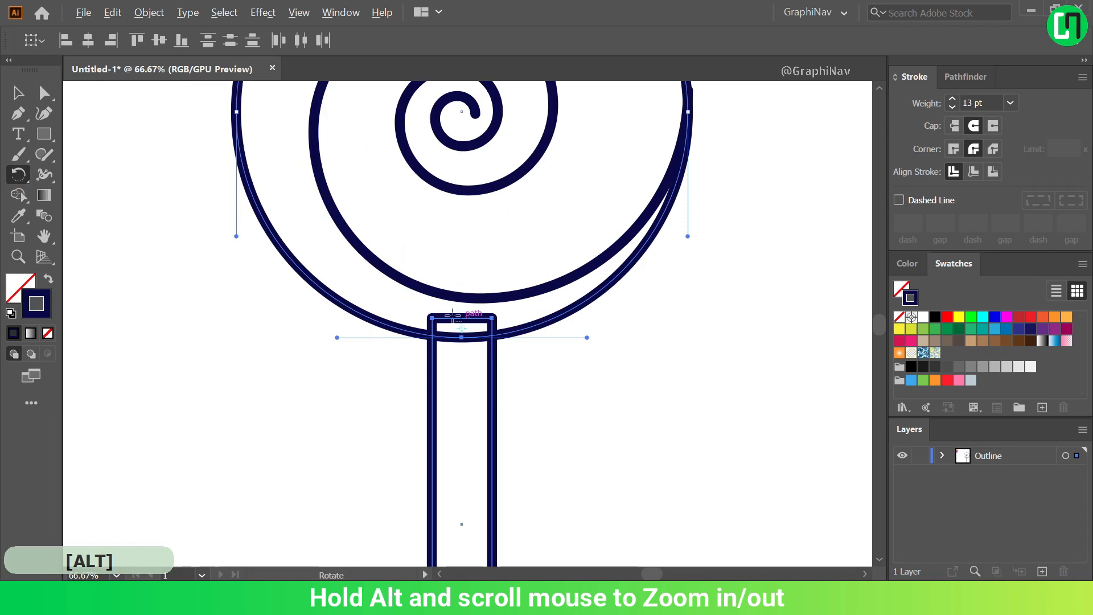
{"action": "right_click", "coordinate": [18, 194]}
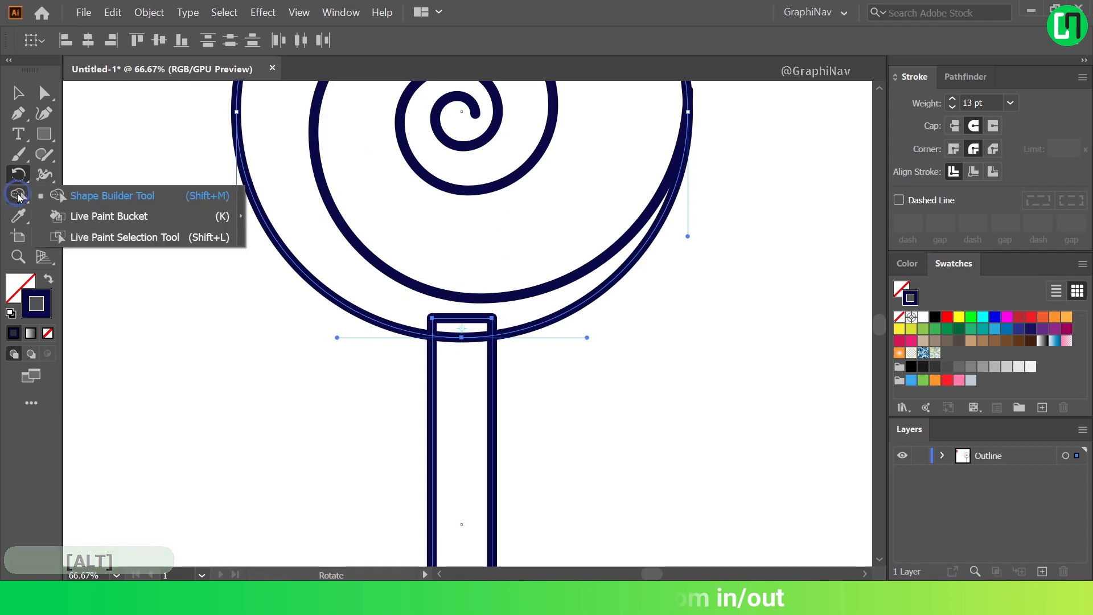
{"action": "left_click", "coordinate": [98, 198]}
{"action": "left_click", "coordinate": [465, 322], "text": "alt"}
{"action": "scroll", "coordinate": [493, 369], "scroll_direction": "down", "scroll_amount": 3}
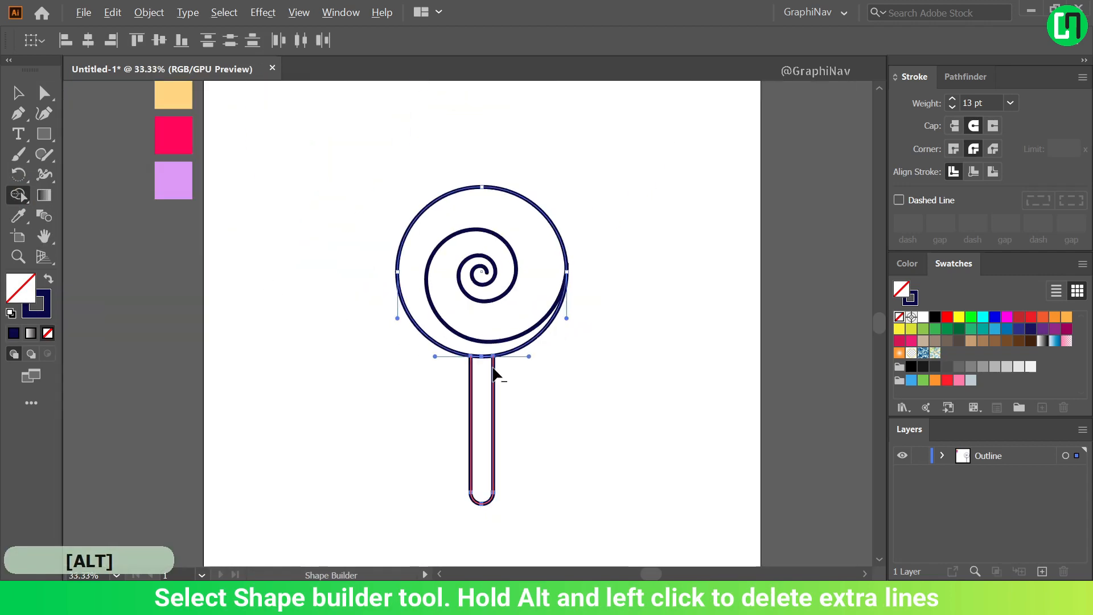
{"action": "key", "text": "v"}
{"action": "left_click", "coordinate": [621, 219]}
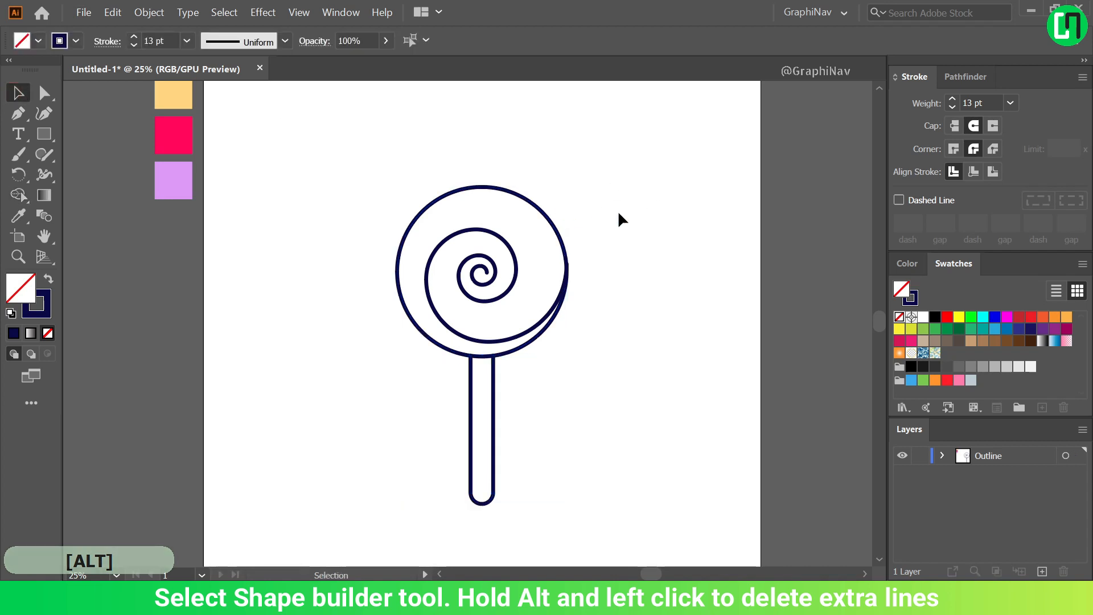
{"action": "key", "text": "ctrl+0"}
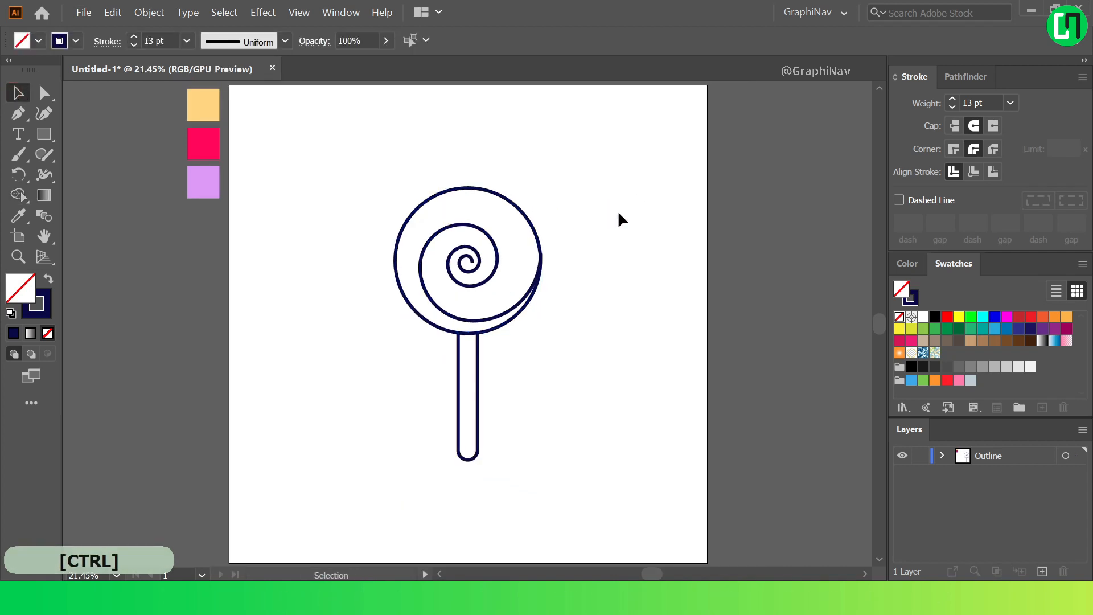
Apply the variable width profile with a straight middle and pointed ends to the spiral's stroke.
{"action": "left_click", "coordinate": [497, 262]}
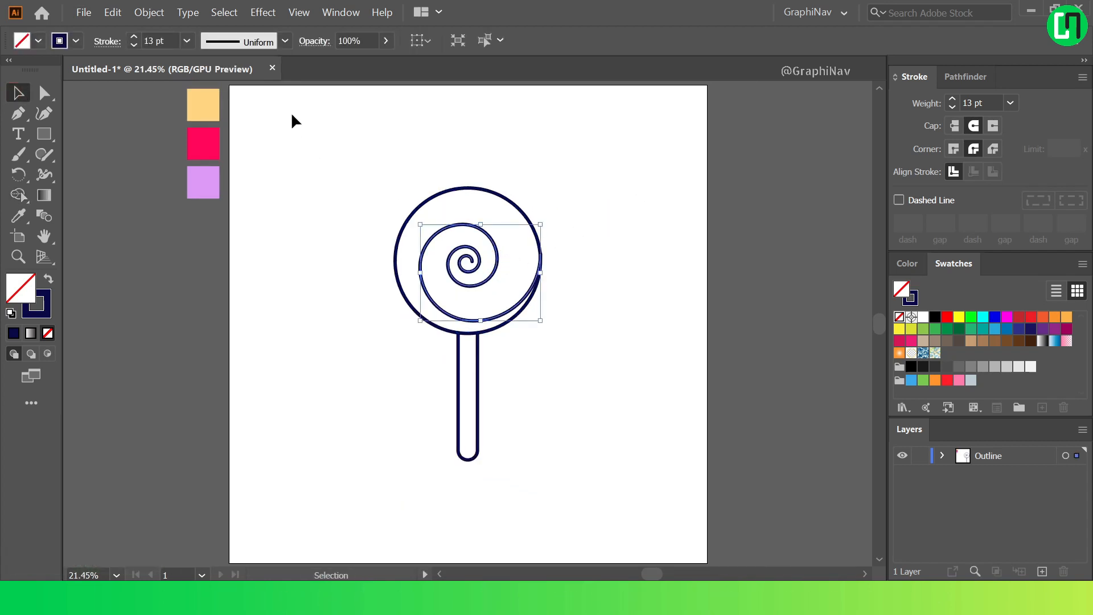
{"action": "left_click", "coordinate": [285, 41]}
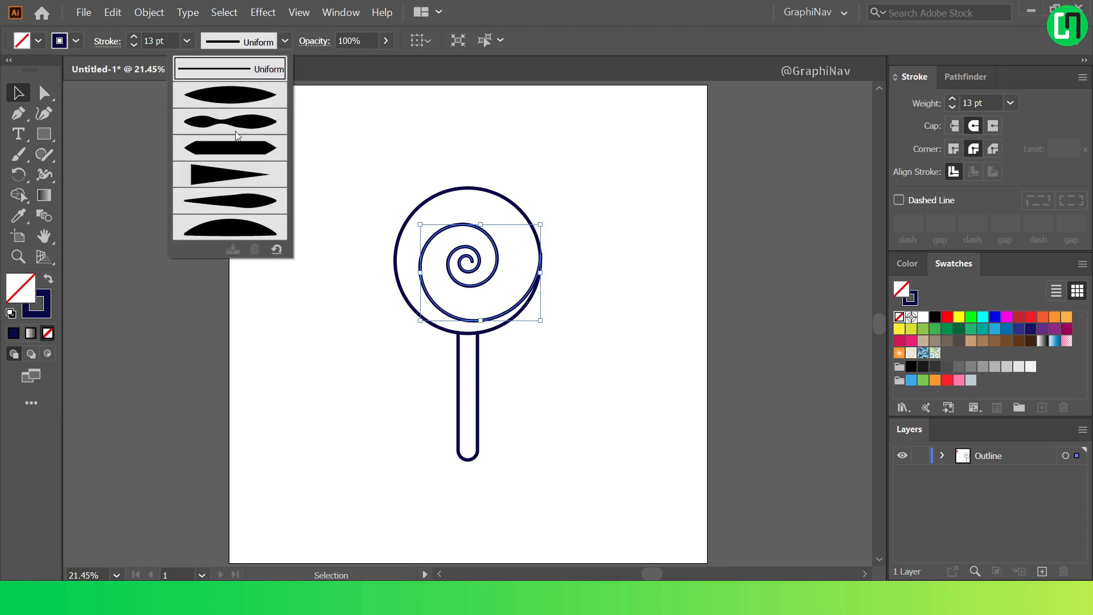
{"action": "left_click", "coordinate": [236, 151]}
{"action": "left_click", "coordinate": [529, 193]}
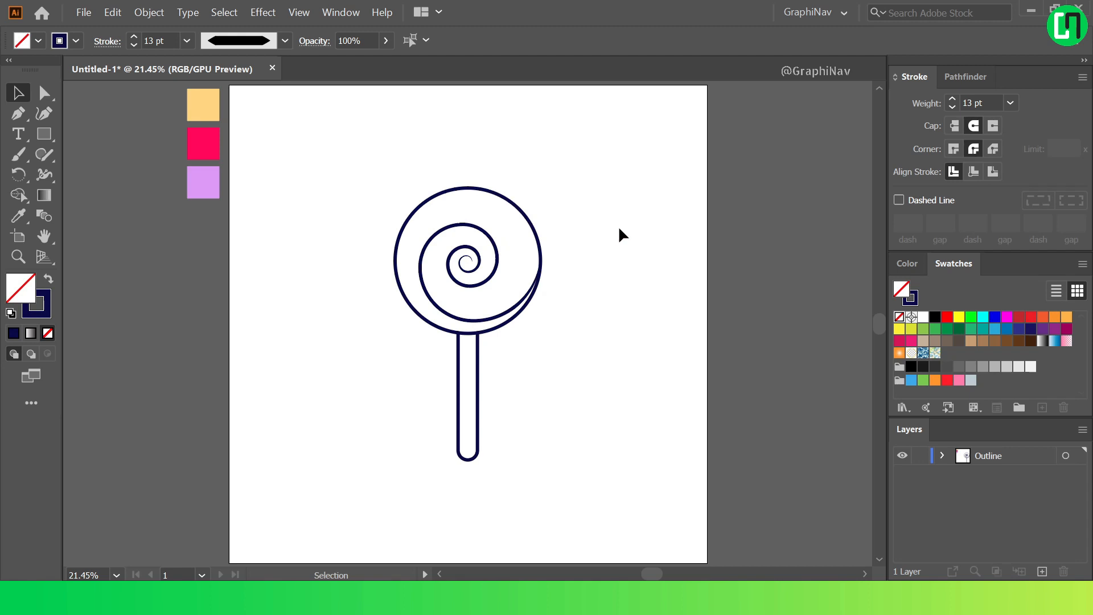
Add a new layer, move it below the Outline layer and name it "color".
{"action": "left_click", "coordinate": [1041, 572]}
{"action": "left_click_drag", "start_coordinate": [1012, 459], "coordinate": [1017, 493]}
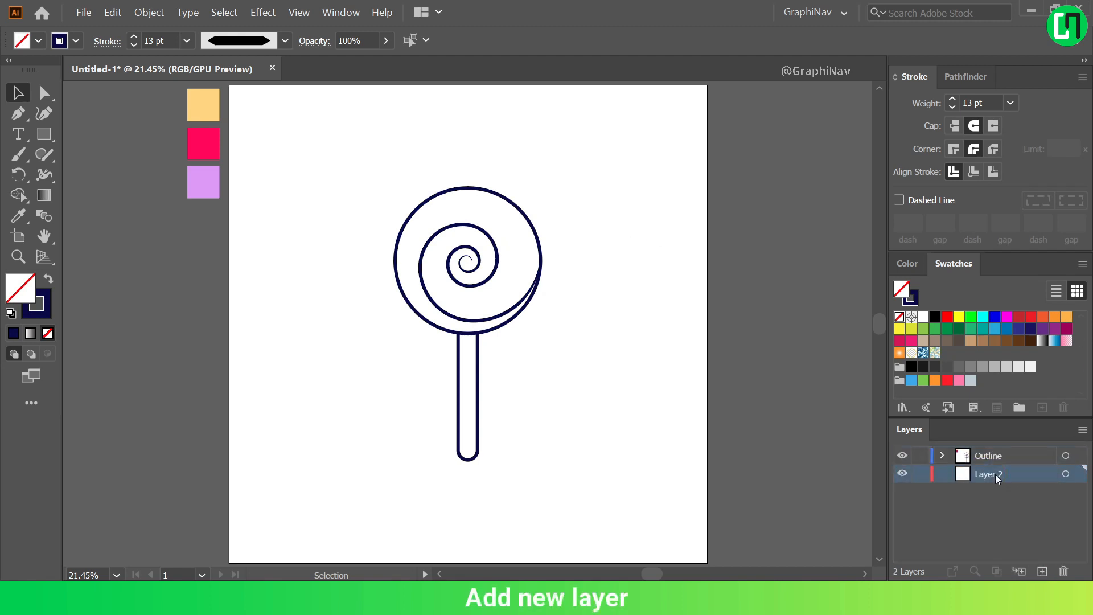
{"action": "double_click", "coordinate": [996, 473]}
{"action": "type", "text": "color"}
{"action": "key", "text": "Return"}
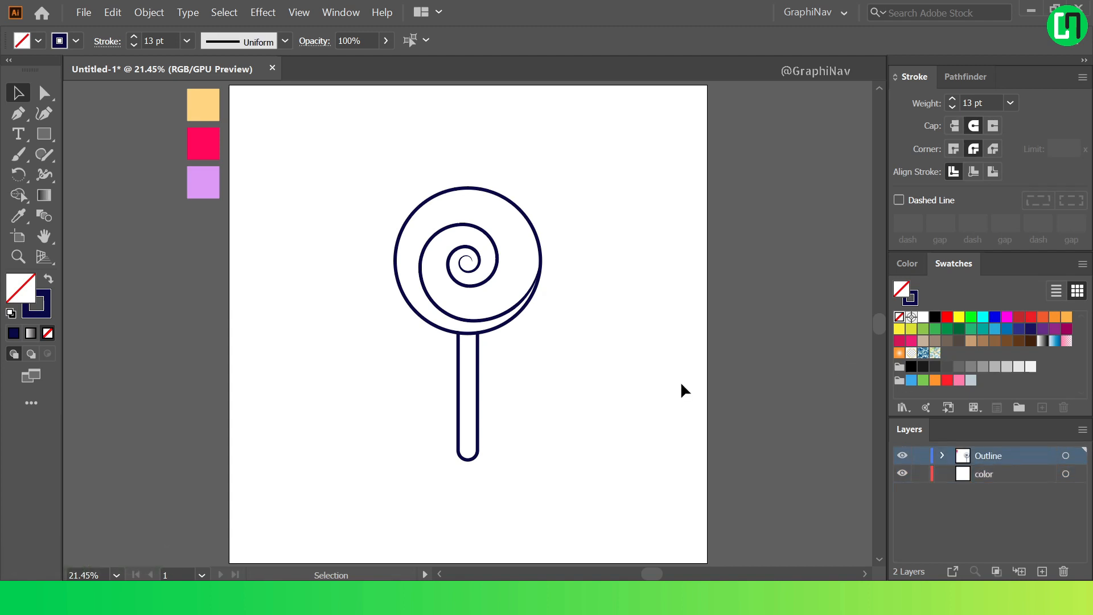
Copy the lollipop's circle and stick from the Outline layer into the color layer, leaving the spiral out.
{"action": "left_click", "coordinate": [533, 216]}
{"action": "left_click", "coordinate": [478, 396], "text": "shift"}
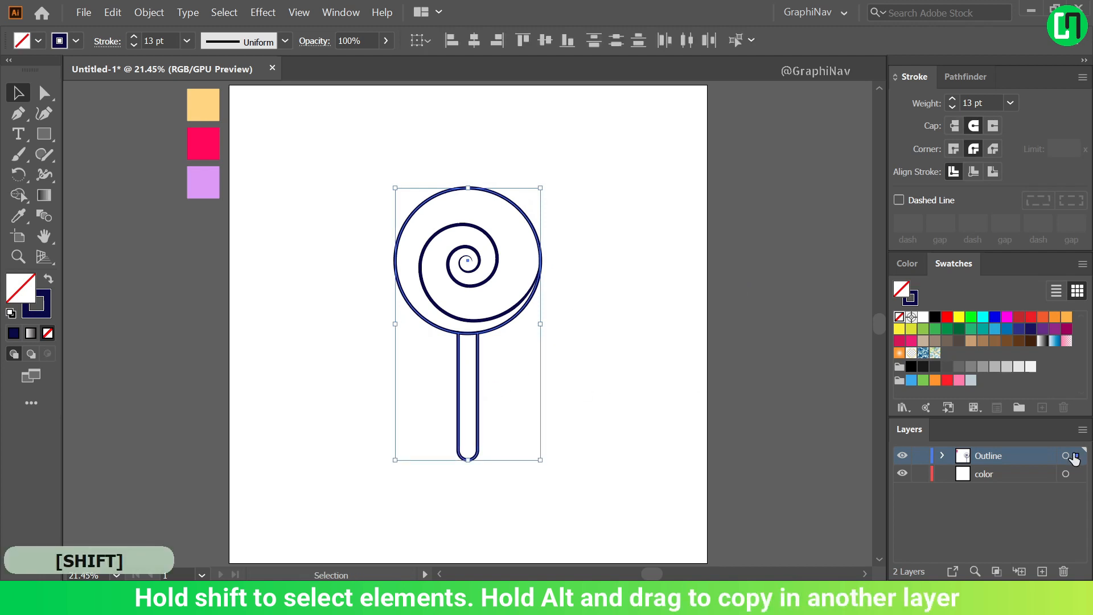
{"action": "key", "text": "alt"}
{"action": "left_click_drag", "start_coordinate": [1079, 460], "coordinate": [1080, 479]}
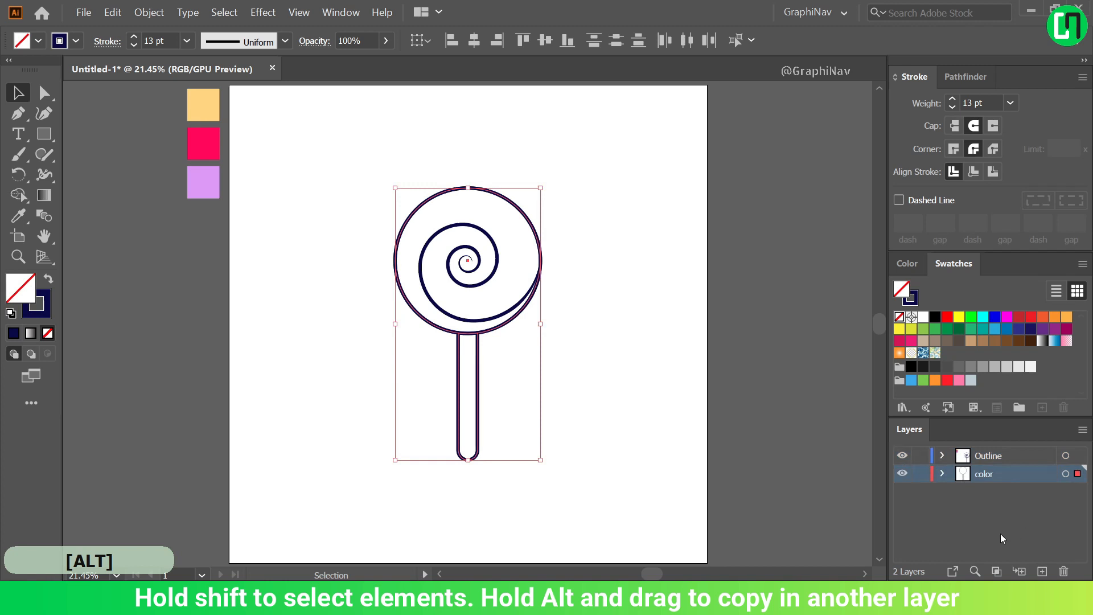
Lock and hide the Outline layer, and turn the copied circle and stick into separate shapes with the Shape Builder tool.
{"action": "left_click", "coordinate": [921, 455]}
{"action": "left_click", "coordinate": [903, 457]}
{"action": "left_click", "coordinate": [668, 354]}
{"action": "left_click_drag", "start_coordinate": [288, 196], "coordinate": [579, 476]}
{"action": "left_click", "coordinate": [19, 195]}
{"action": "left_click", "coordinate": [486, 226]}
{"action": "left_click", "coordinate": [471, 378]}
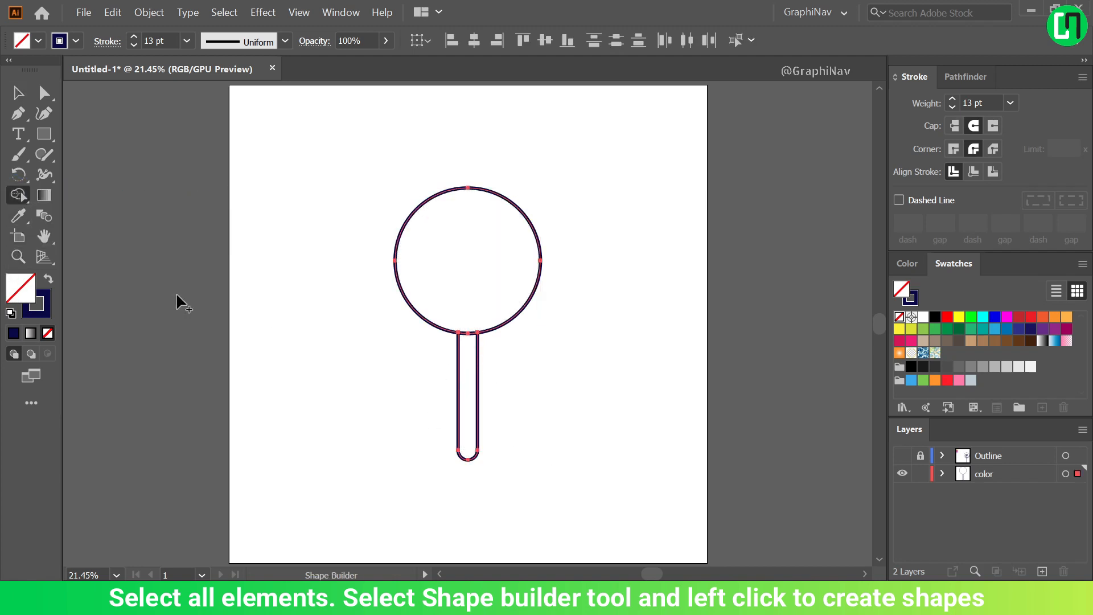
Swap fill and stroke on the copied circle and stick so they have no stroke, and fill both with mid-light grey.
{"action": "left_click", "coordinate": [51, 280]}
{"action": "left_click", "coordinate": [24, 96]}
{"action": "left_click_drag", "start_coordinate": [316, 151], "coordinate": [518, 452]}
{"action": "left_click", "coordinate": [45, 279]}
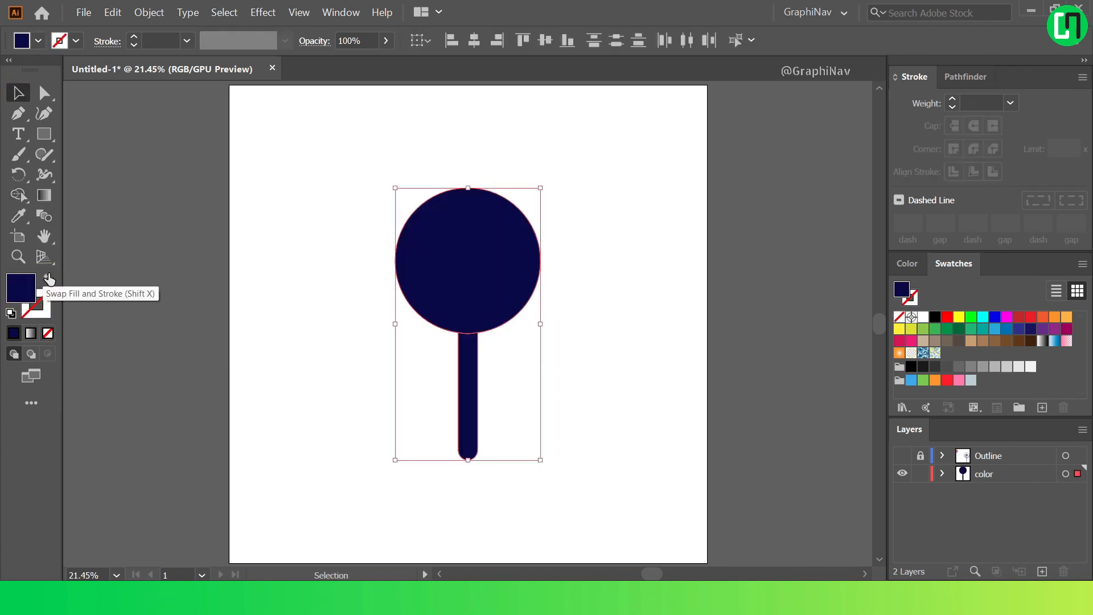
{"action": "left_click", "coordinate": [984, 368]}
{"action": "left_click", "coordinate": [994, 367]}
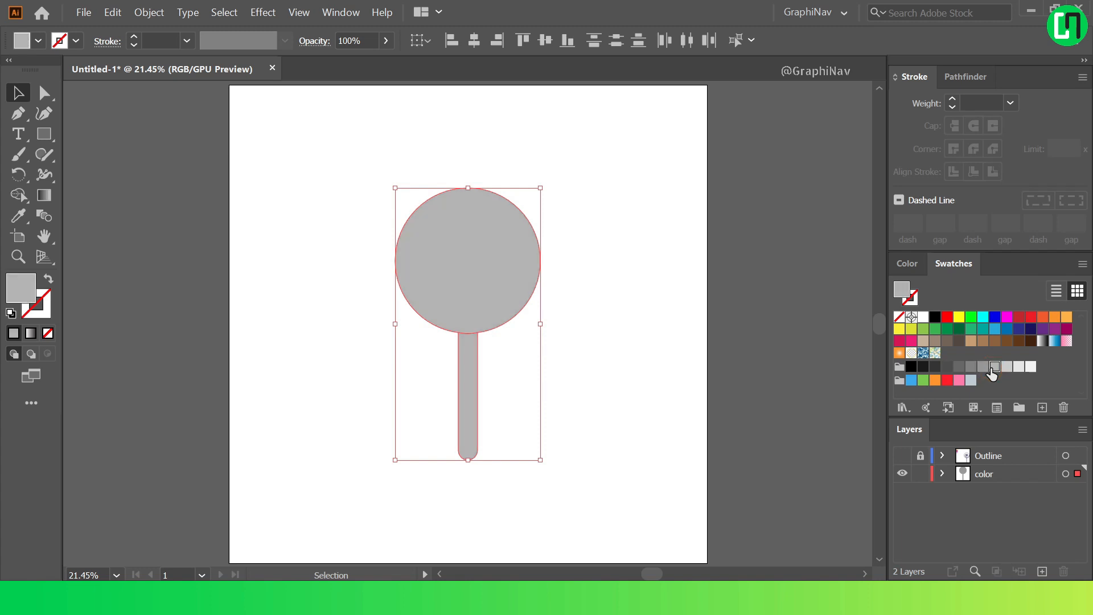
{"action": "left_click", "coordinate": [263, 110]}
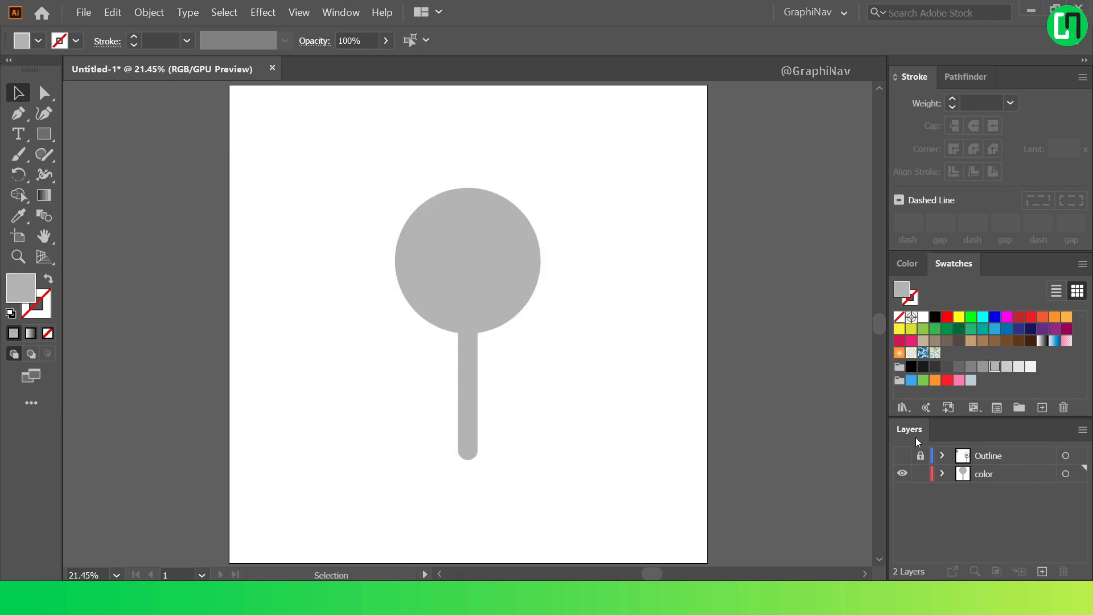
Show the Outline layer again and fill the circle with the light orange sampled from the palette square using the Eyedropper.
{"action": "left_click", "coordinate": [904, 455]}
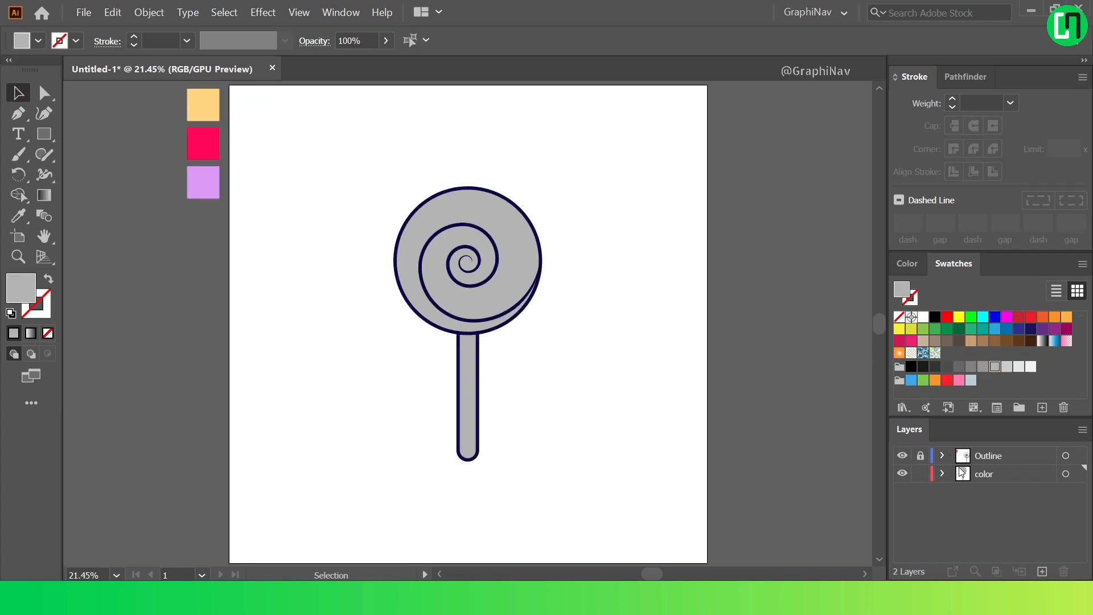
{"action": "left_click", "coordinate": [516, 226]}
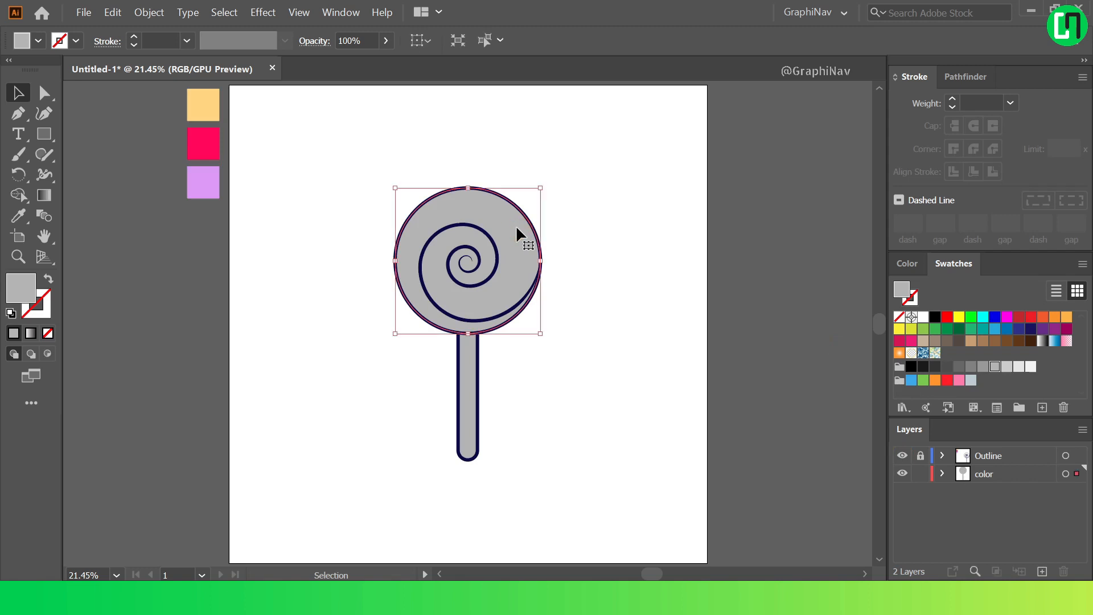
{"action": "left_click", "coordinate": [10, 219]}
{"action": "left_click", "coordinate": [205, 98]}
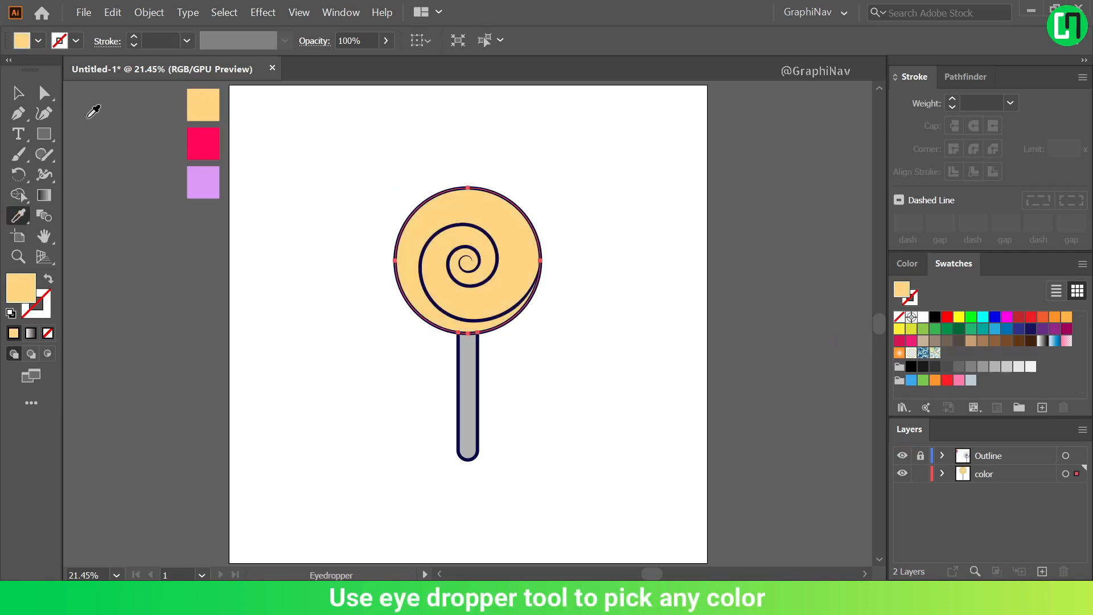
{"action": "left_click", "coordinate": [14, 86]}
{"action": "left_click", "coordinate": [340, 100]}
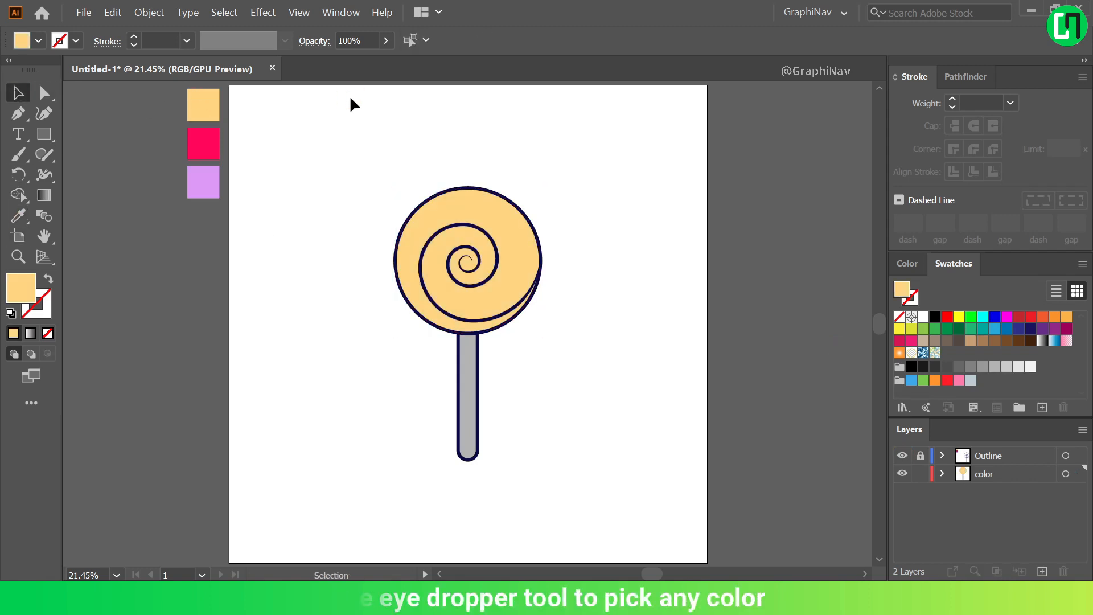
Fill the lollipop stick with the light grey swatch R=204 G=204 B=204.
{"action": "left_click", "coordinate": [470, 409]}
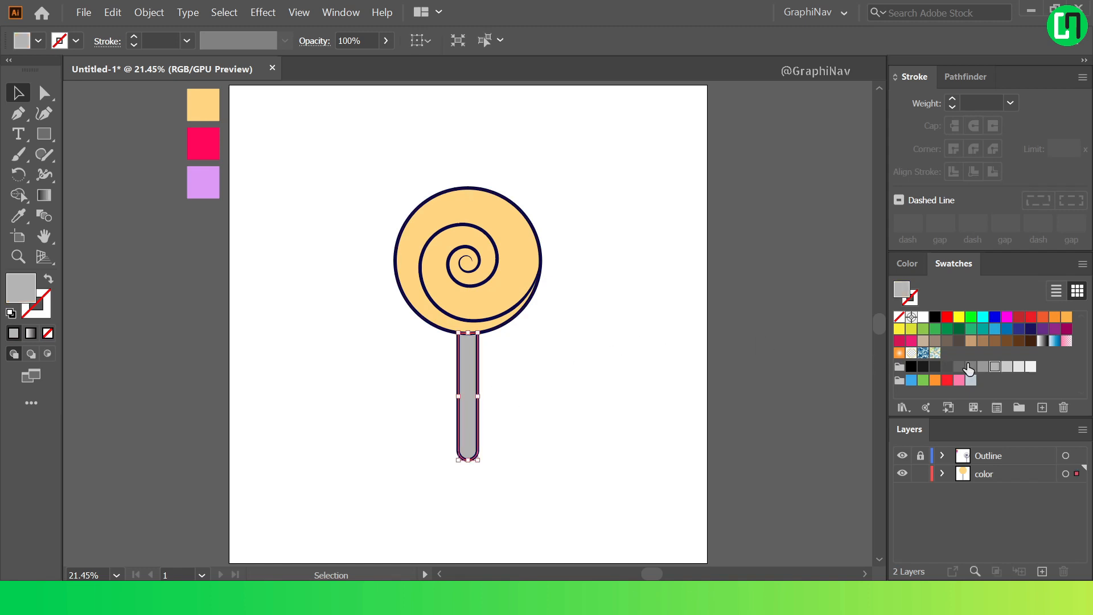
{"action": "left_click", "coordinate": [1006, 366]}
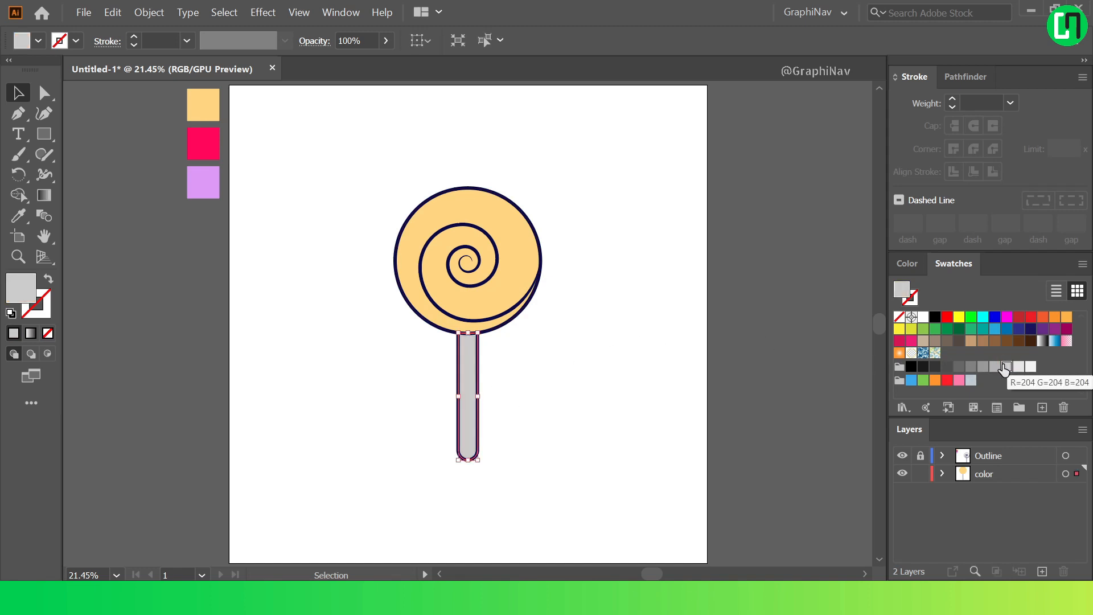
{"action": "left_click", "coordinate": [649, 197]}
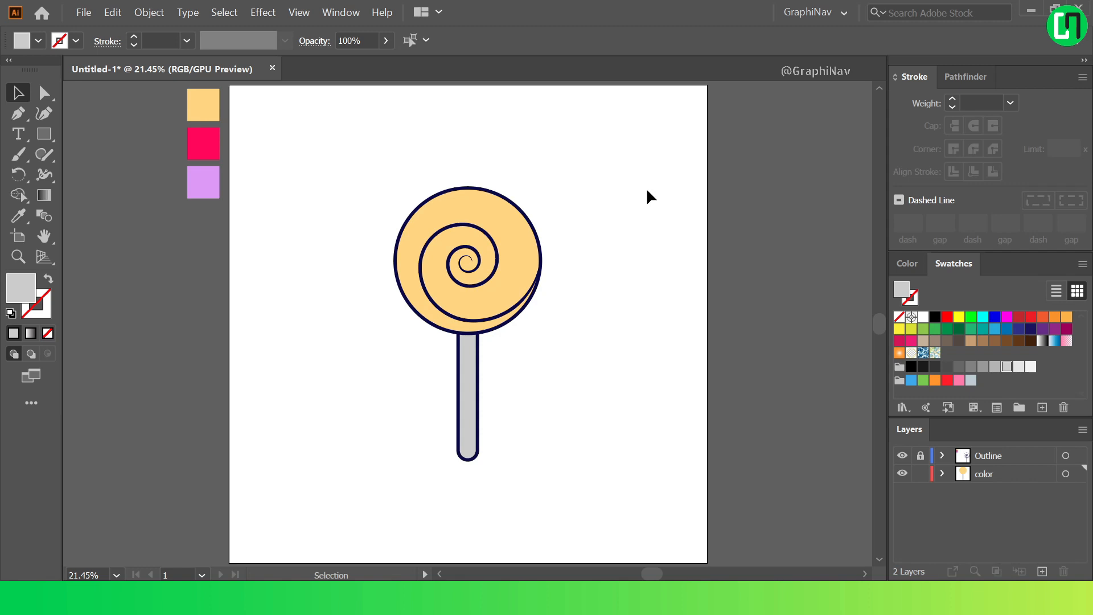
Lock the color layer and add a layer named "Second color" directly above it.
{"action": "left_click", "coordinate": [1009, 474]}
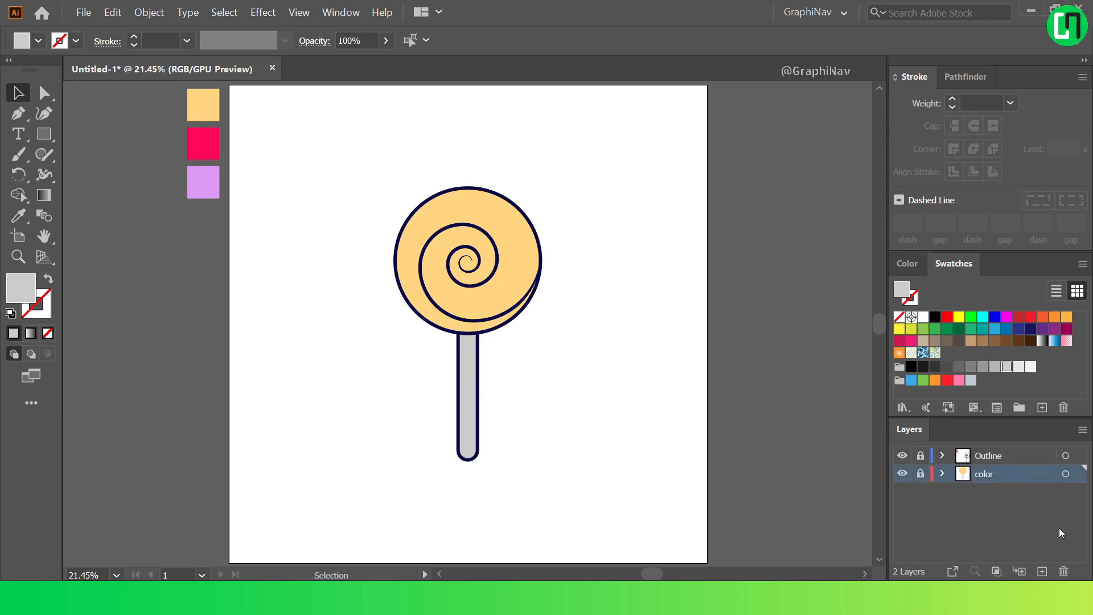
{"action": "left_click", "coordinate": [1042, 571]}
{"action": "double_click", "coordinate": [996, 476]}
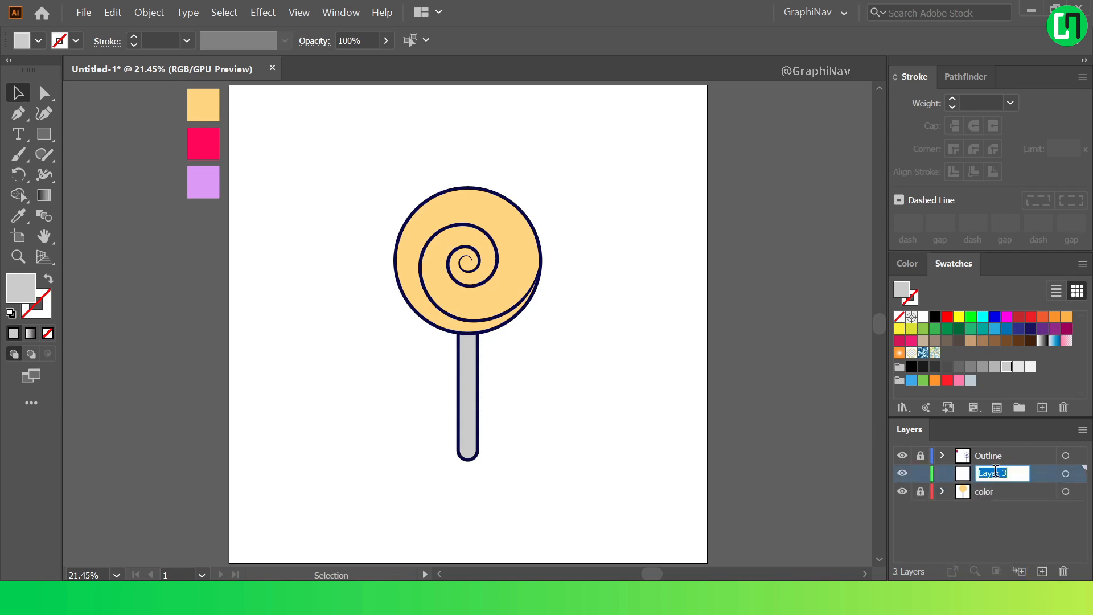
{"action": "type", "text": "Second color"}
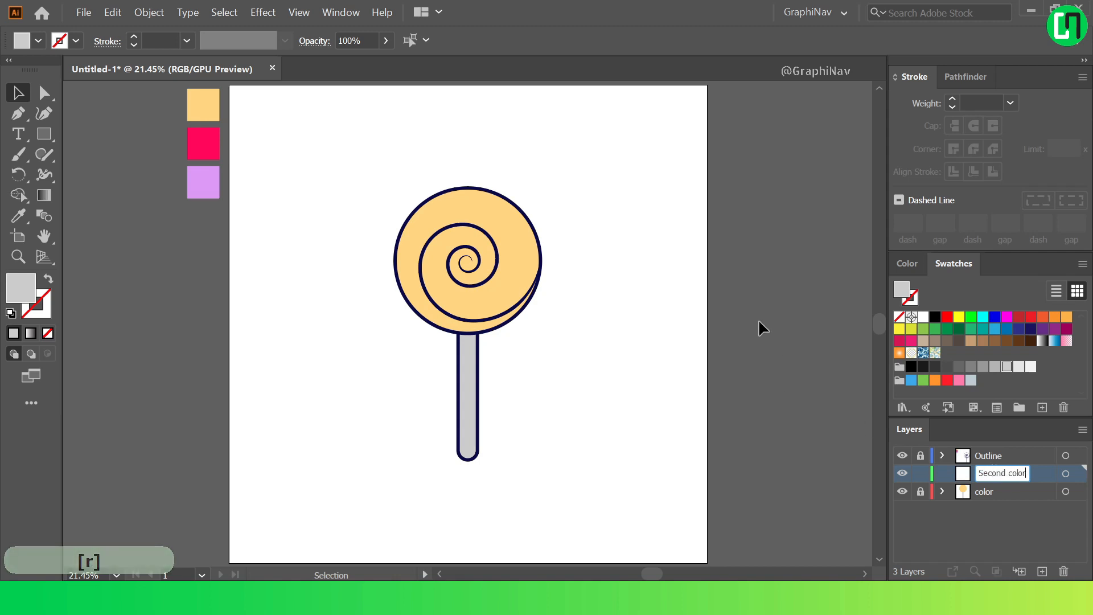
{"action": "left_click", "coordinate": [12, 95]}
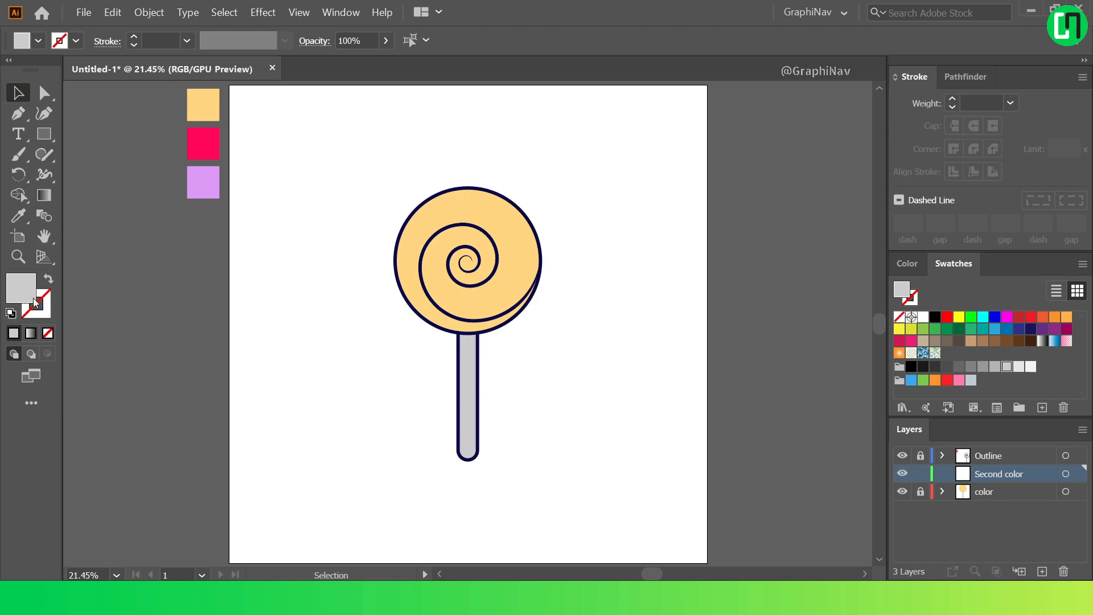
Draw a straight 12 pt black line with no fill from the spiral's centre to just outside the circle's lower-right edge using the Pen tool.
{"action": "left_click", "coordinate": [11, 313]}
{"action": "left_click", "coordinate": [52, 333]}
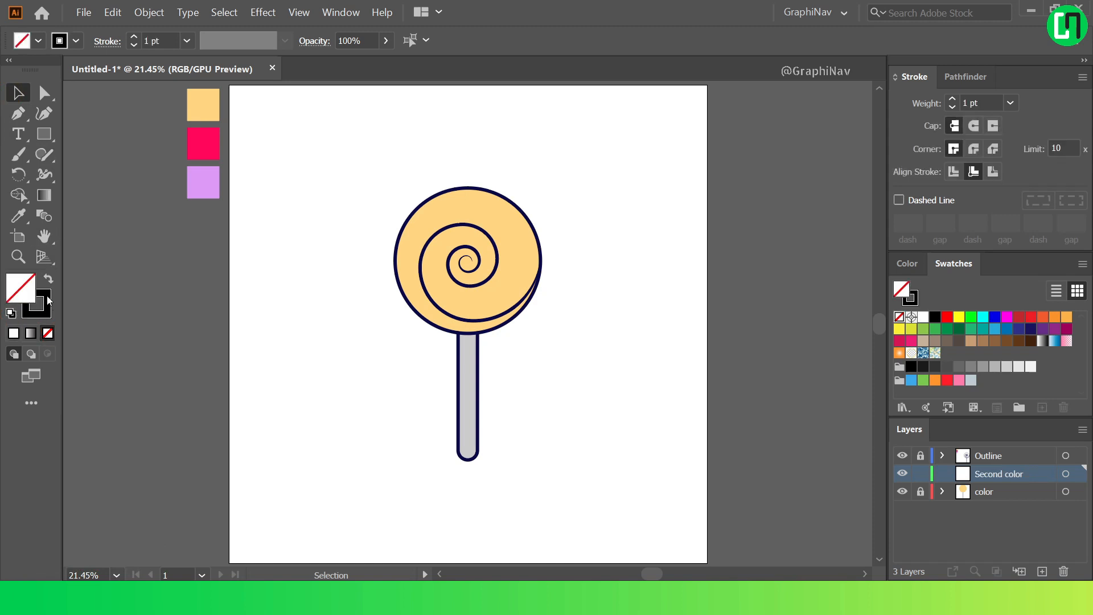
{"action": "key", "text": "x"}
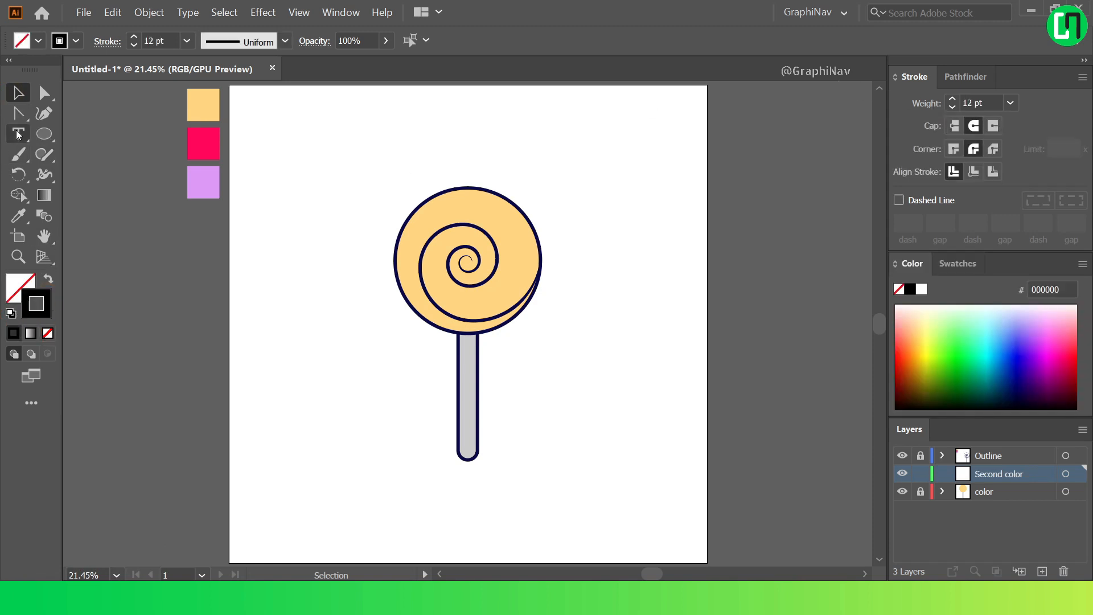
{"action": "right_click", "coordinate": [18, 113]}
{"action": "left_click", "coordinate": [78, 113]}
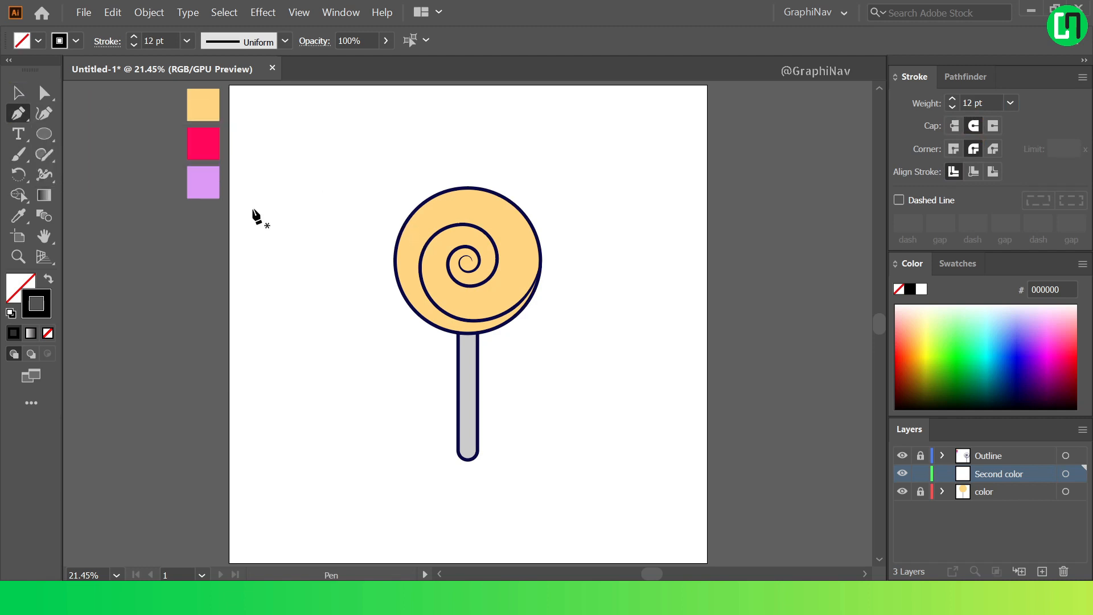
{"action": "key", "text": "Delete"}
{"action": "scroll", "coordinate": [467, 263], "scroll_direction": "up", "scroll_amount": 2}
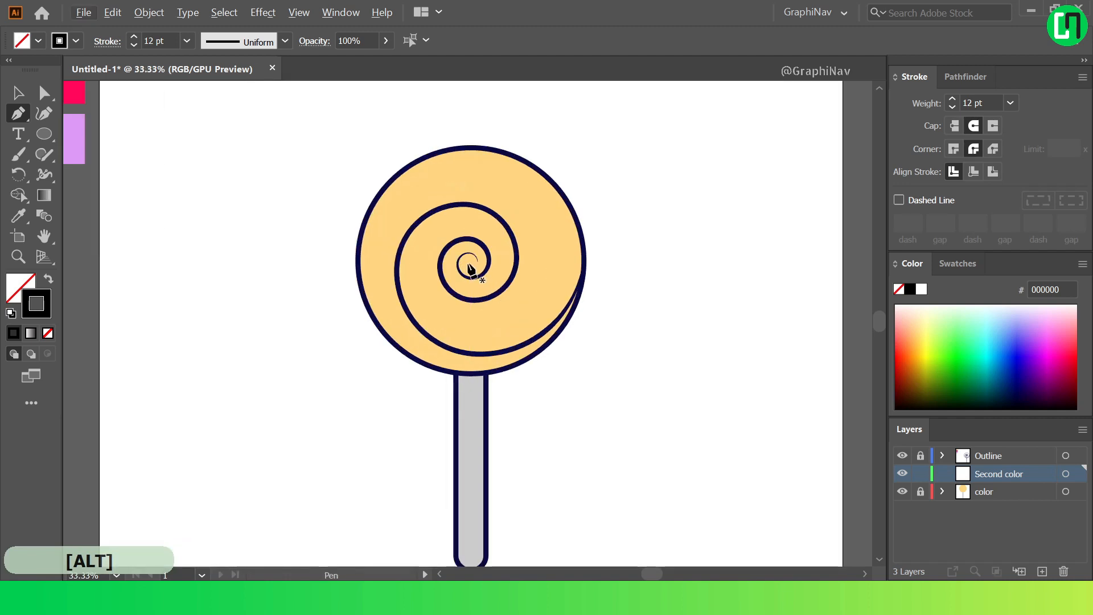
{"action": "left_click", "coordinate": [471, 264]}
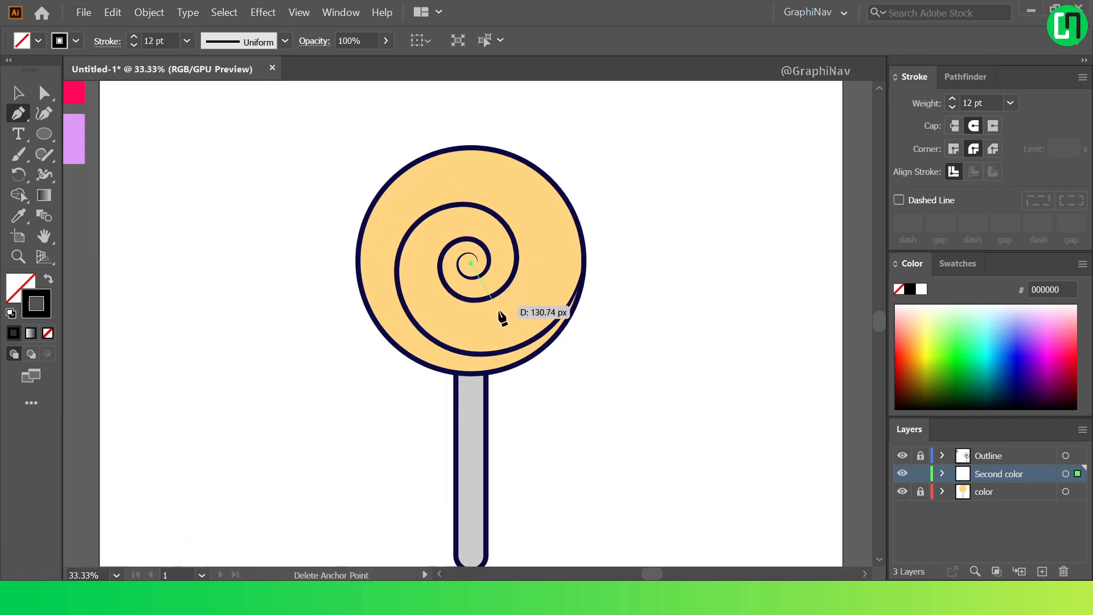
{"action": "left_click", "coordinate": [541, 363]}
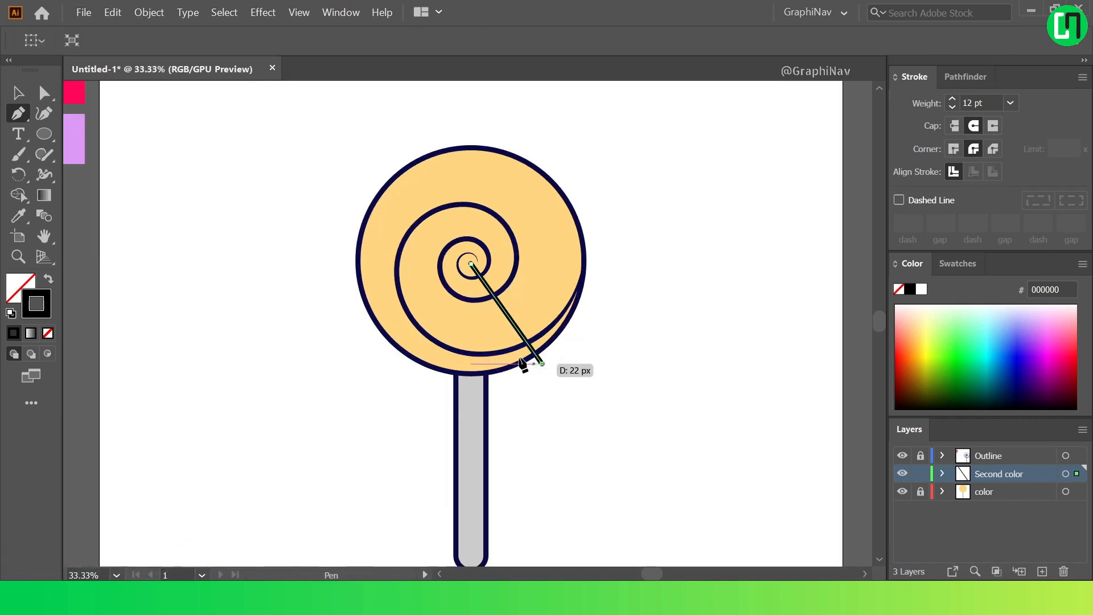
Bend the straight line into an arc bulging toward the upper right with the Anchor Point tool.
{"action": "left_click_drag", "start_coordinate": [18, 113], "coordinate": [86, 176]}
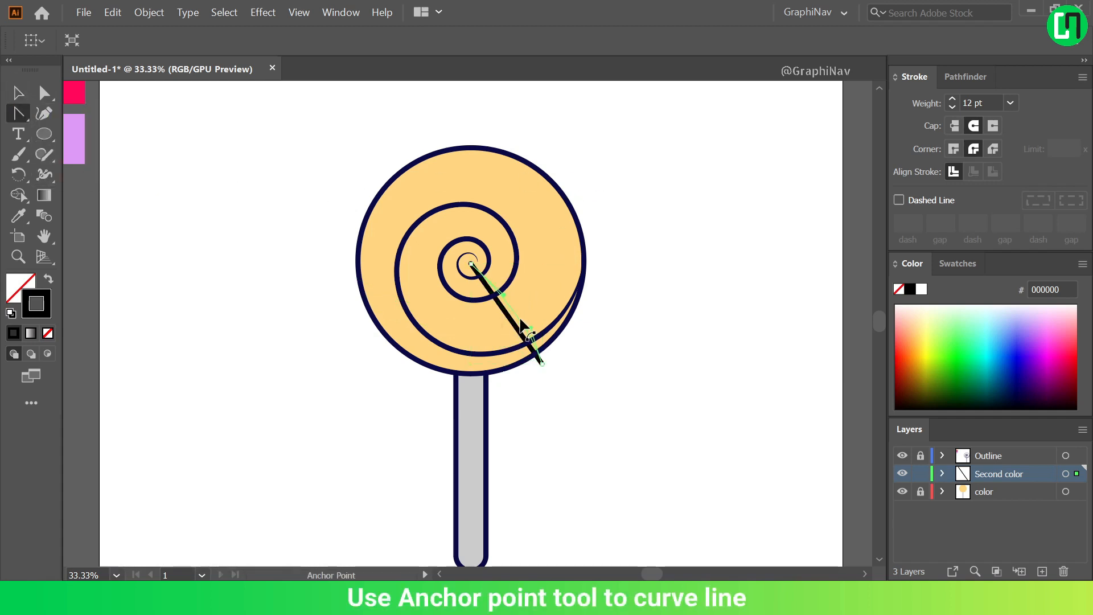
{"action": "left_click_drag", "start_coordinate": [527, 313], "coordinate": [527, 308]}
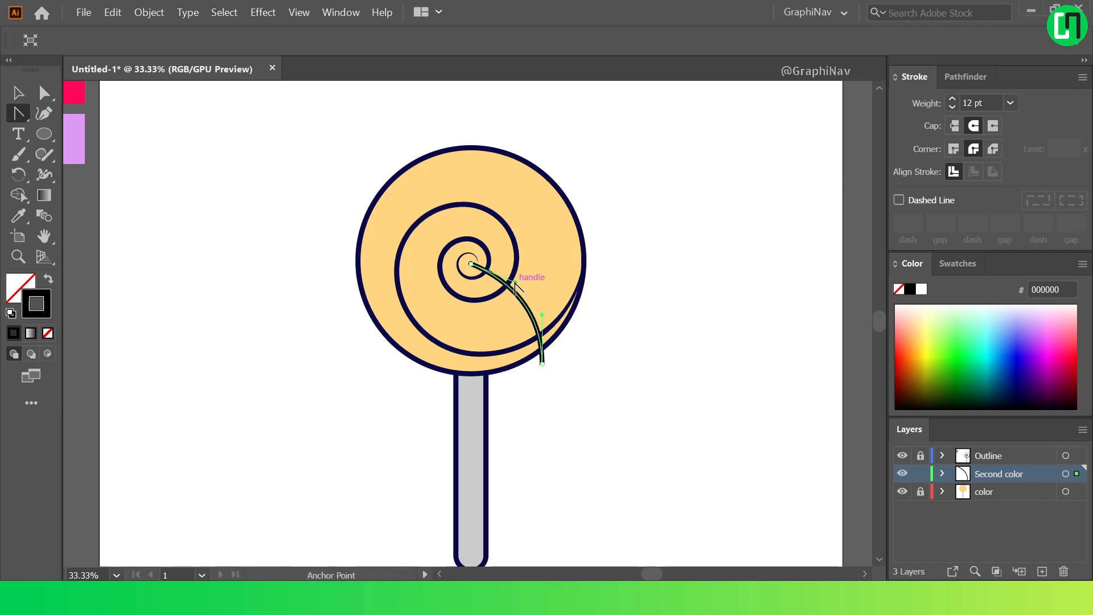
{"action": "left_click", "coordinate": [17, 92]}
{"action": "left_click", "coordinate": [519, 286]}
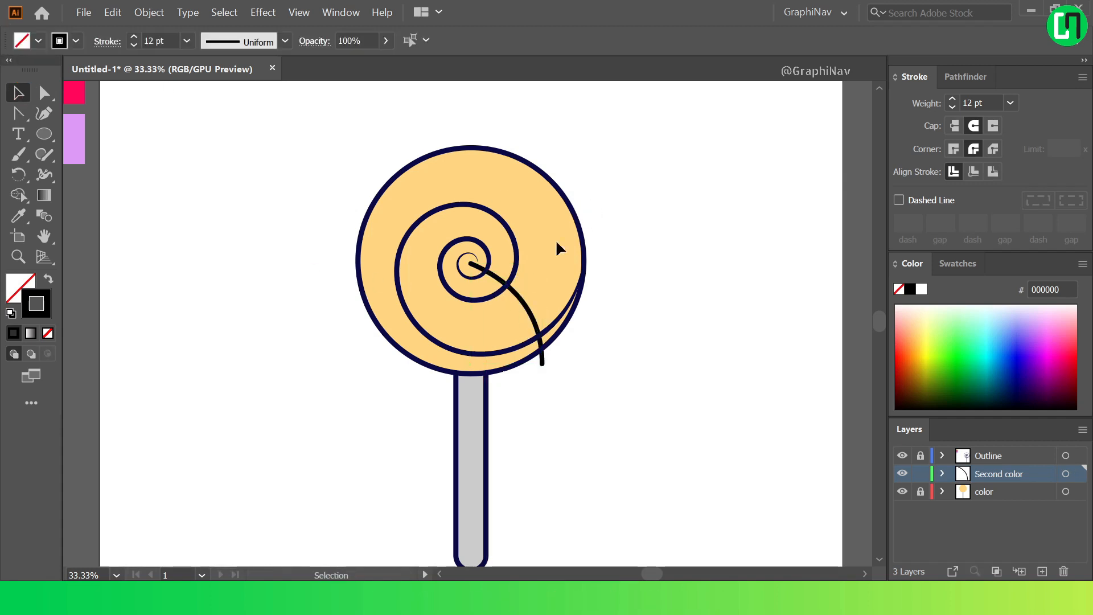
Set the stroke weight of the curved line to 32 pt.
{"action": "left_click", "coordinate": [975, 103]}
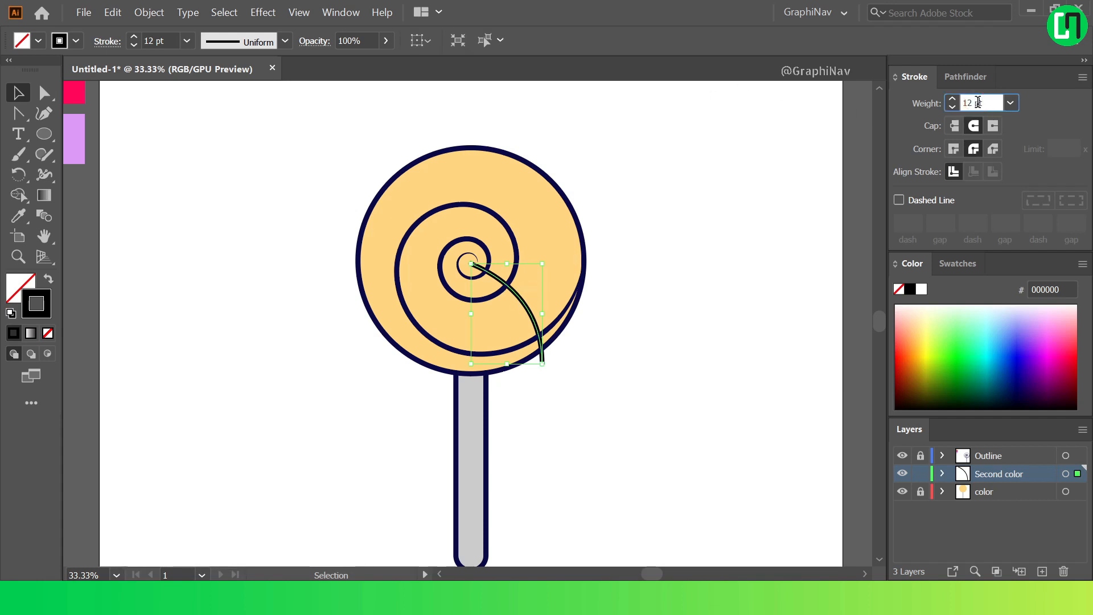
{"action": "scroll", "coordinate": [977, 102], "scroll_direction": "up", "scroll_amount": 6}
{"action": "scroll", "coordinate": [977, 102], "scroll_direction": "up", "scroll_amount": 4}
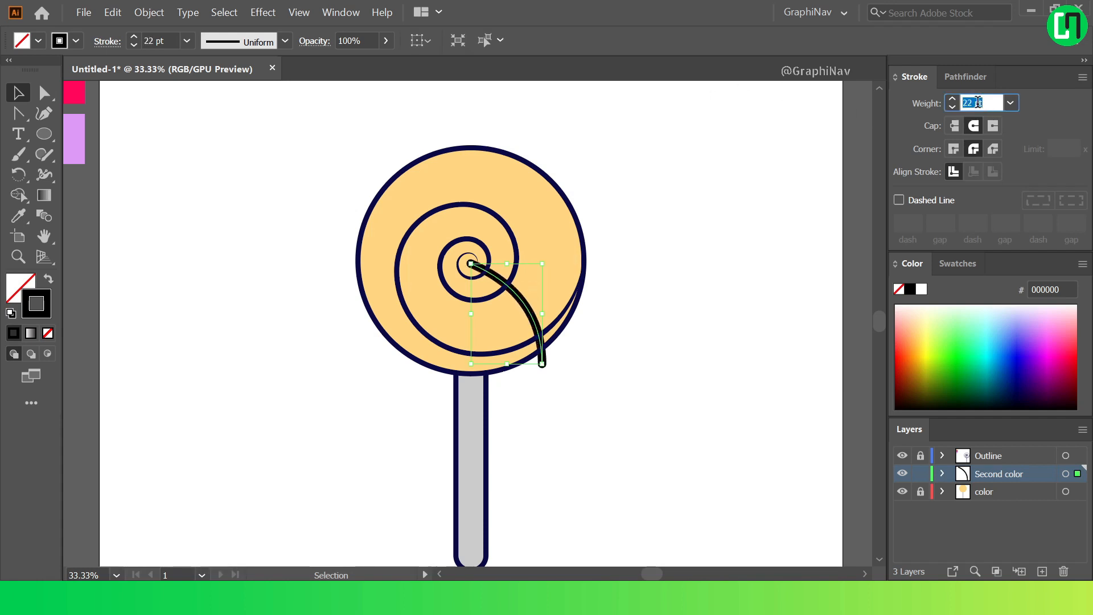
{"action": "scroll", "coordinate": [977, 102], "scroll_direction": "up", "scroll_amount": 10}
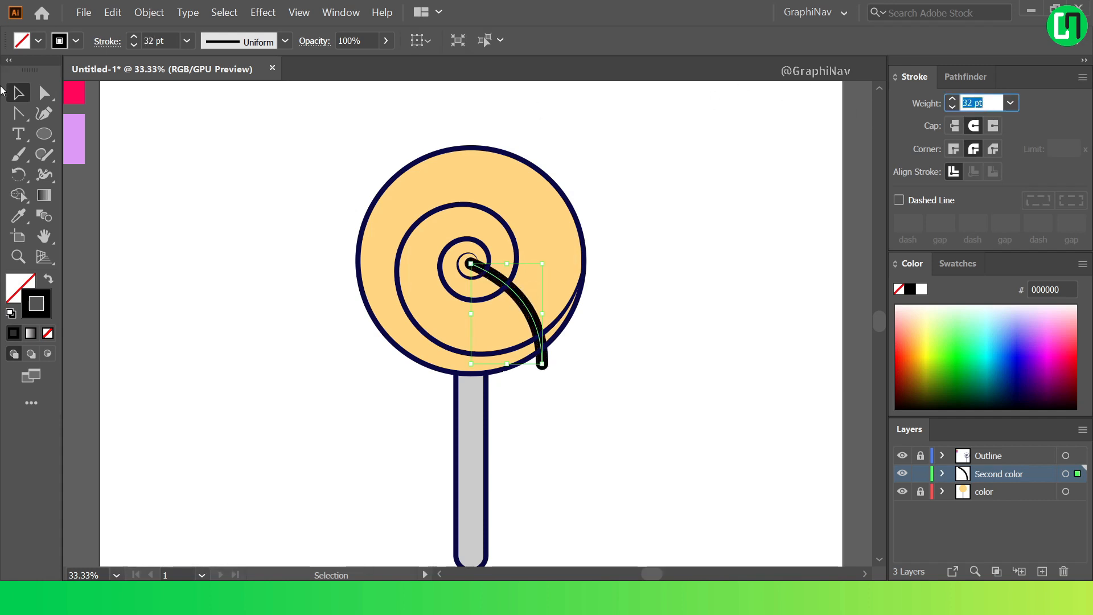
Widen the curved line's outer end to about 124 pt with the Width tool, keeping it narrow at the spiral's centre.
{"action": "right_click", "coordinate": [44, 154]}
{"action": "right_click", "coordinate": [43, 171]}
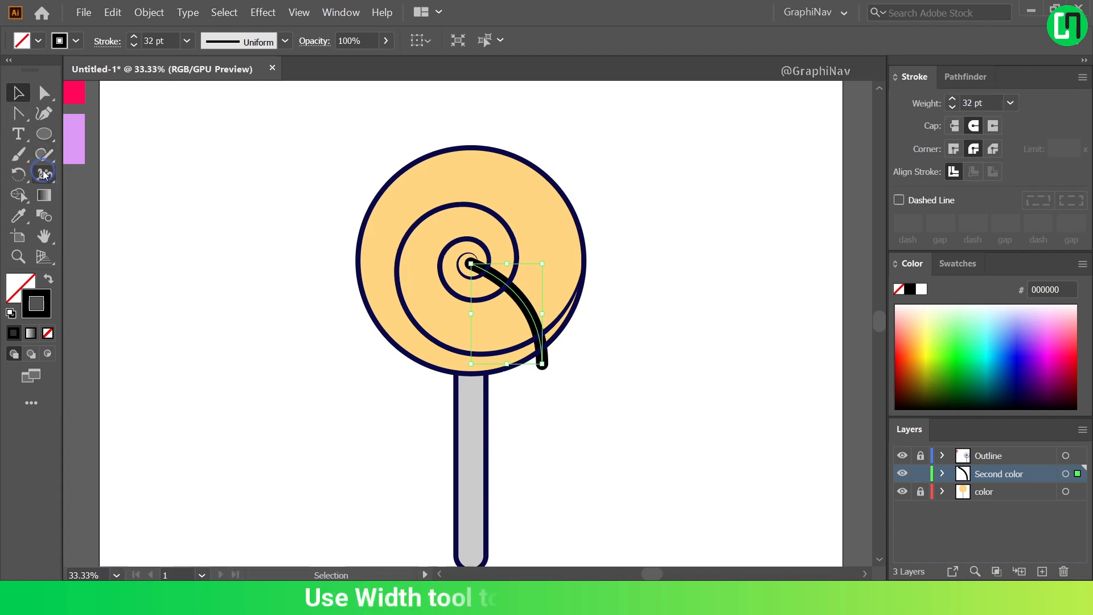
{"action": "right_click", "coordinate": [44, 173]}
{"action": "left_click", "coordinate": [160, 175]}
{"action": "scroll", "coordinate": [501, 287], "scroll_direction": "up", "scroll_amount": 3}
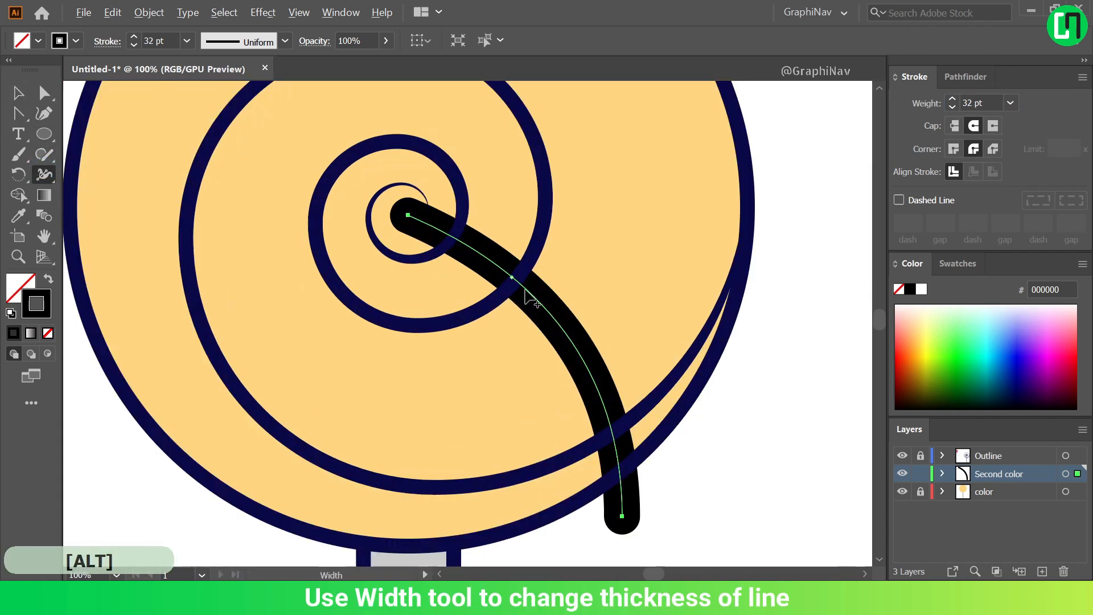
{"action": "scroll", "coordinate": [530, 296], "scroll_direction": "down", "scroll_amount": 2}
{"action": "left_click_drag", "start_coordinate": [553, 414], "coordinate": [587, 414]}
{"action": "scroll", "coordinate": [448, 259], "scroll_direction": "up", "scroll_amount": 2}
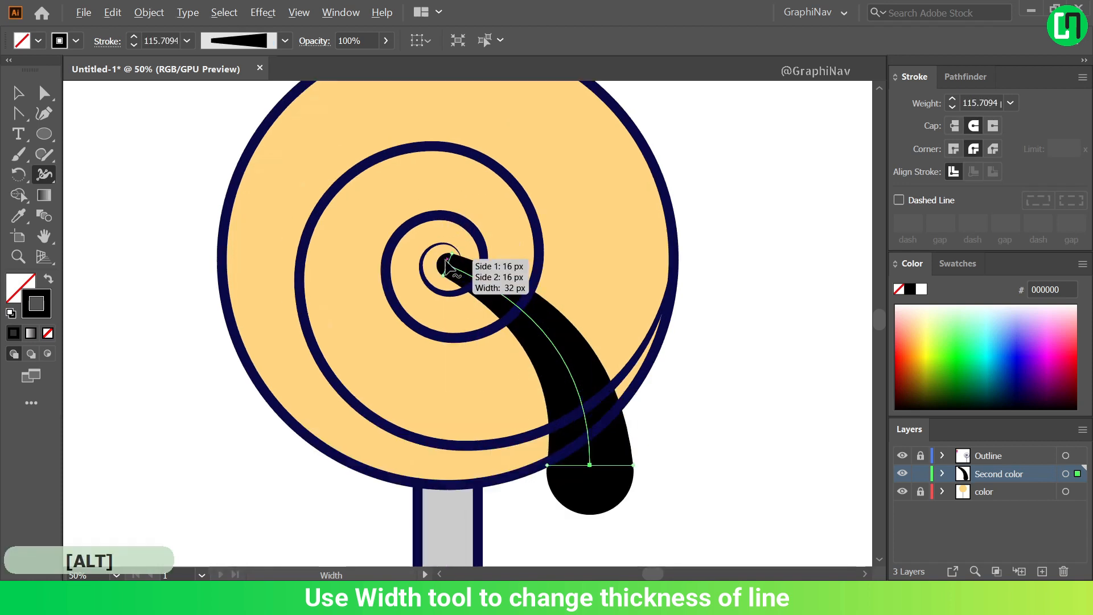
{"action": "left_click_drag", "start_coordinate": [447, 257], "coordinate": [459, 243]}
{"action": "scroll", "coordinate": [444, 261], "scroll_direction": "down", "scroll_amount": 2}
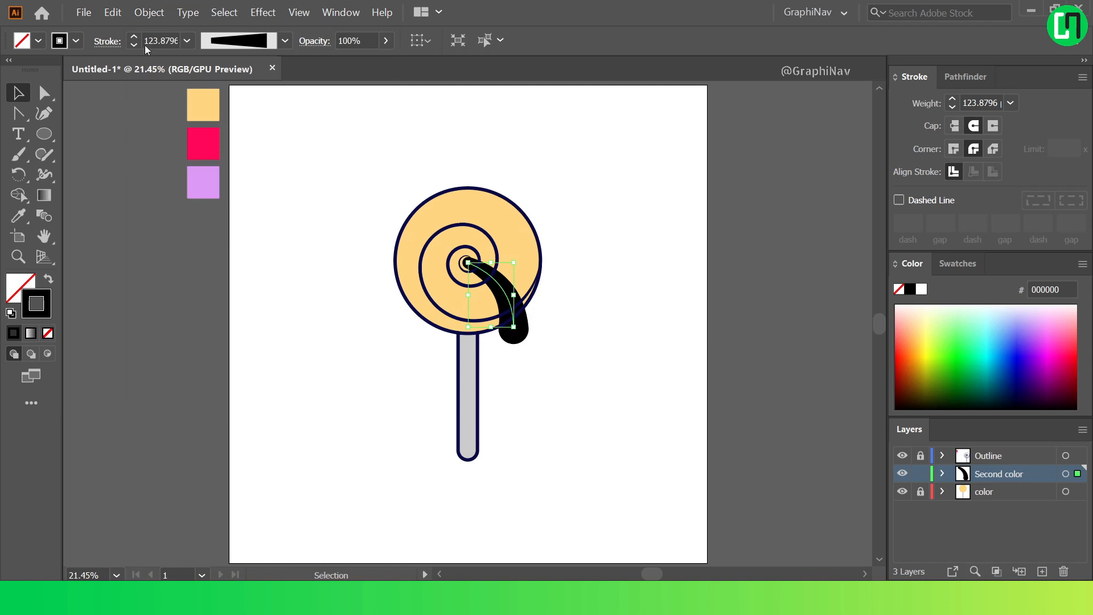
Expand the appearance of the tapered curved line so it becomes a filled shape.
{"action": "left_click", "coordinate": [149, 12]}
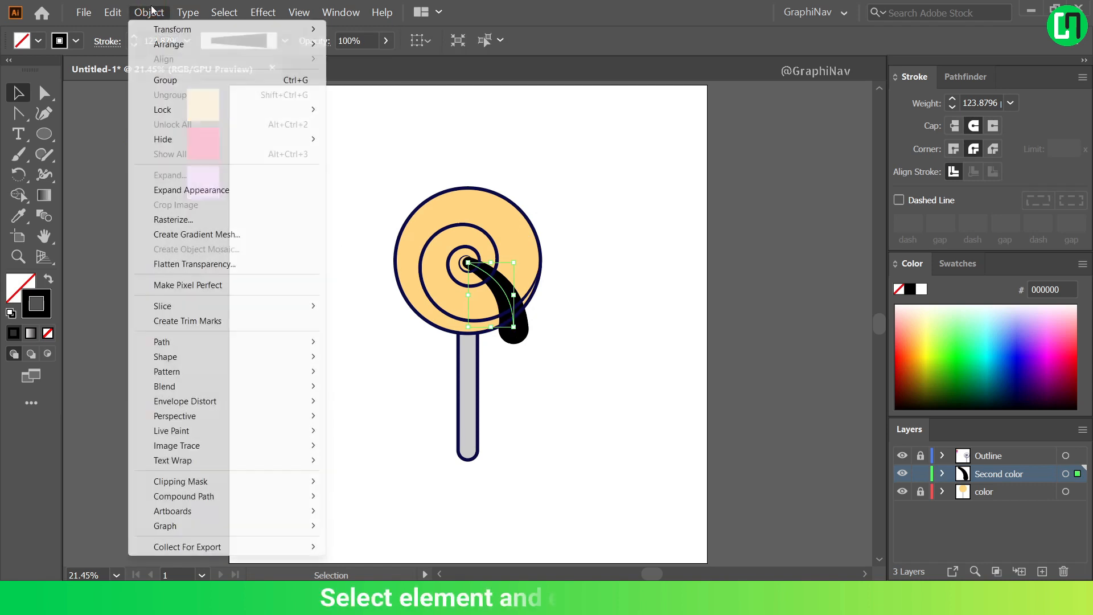
{"action": "left_click", "coordinate": [205, 189]}
{"action": "left_click", "coordinate": [250, 234], "text": "ctrl"}
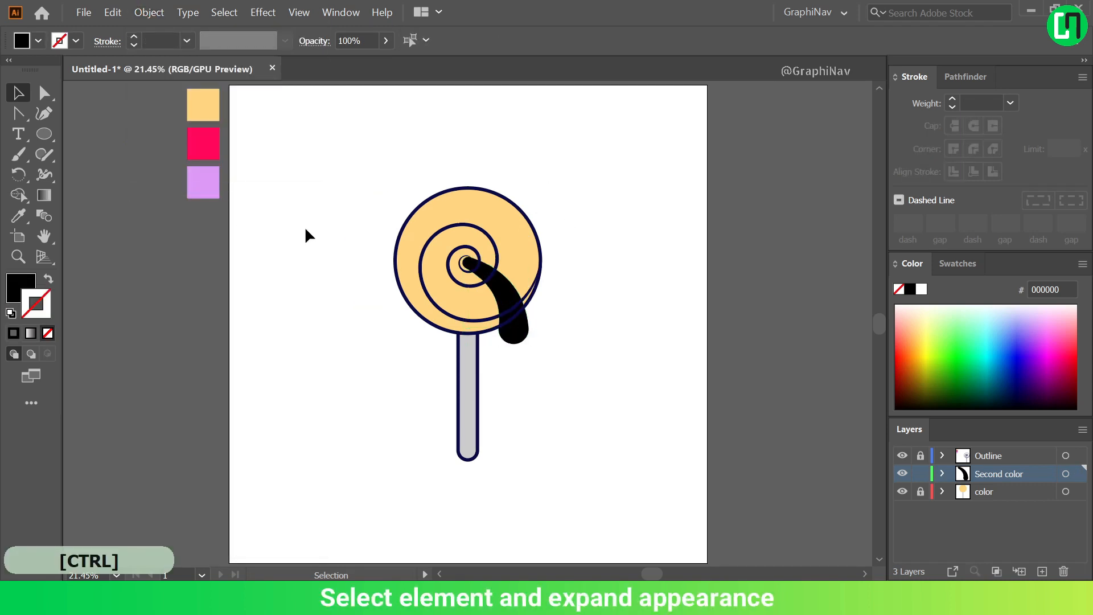
Make a copy of the expanded stripe rotated 60° about the spiral's centre with the Rotate tool.
{"action": "left_click", "coordinate": [509, 308]}
{"action": "left_click_drag", "start_coordinate": [18, 175], "coordinate": [86, 174]}
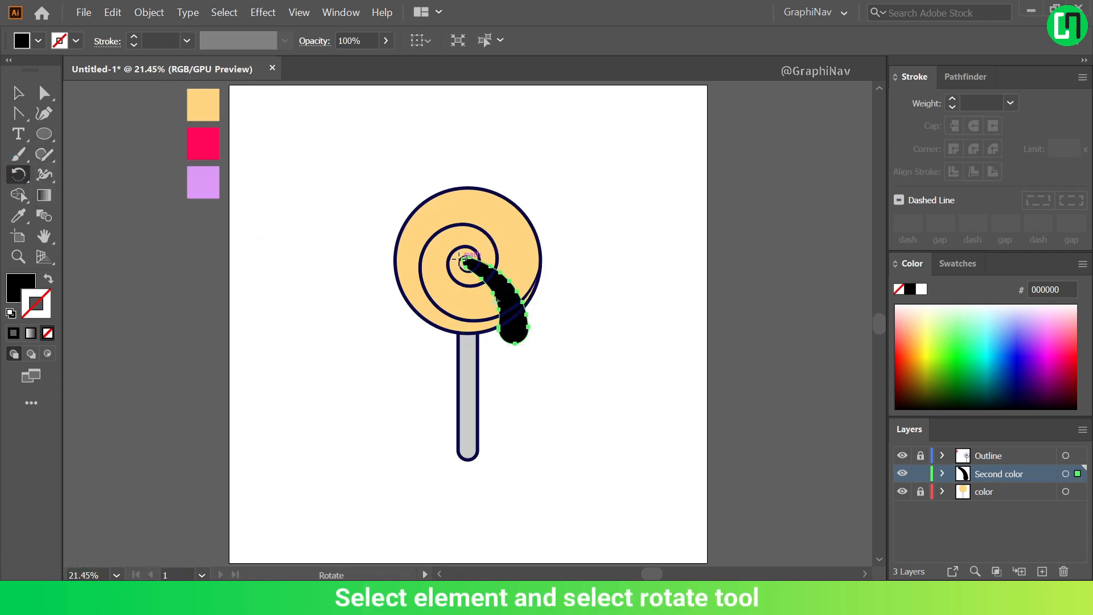
{"action": "scroll", "coordinate": [462, 261], "scroll_direction": "up", "scroll_amount": 3}
{"action": "left_click", "coordinate": [466, 263], "text": "alt"}
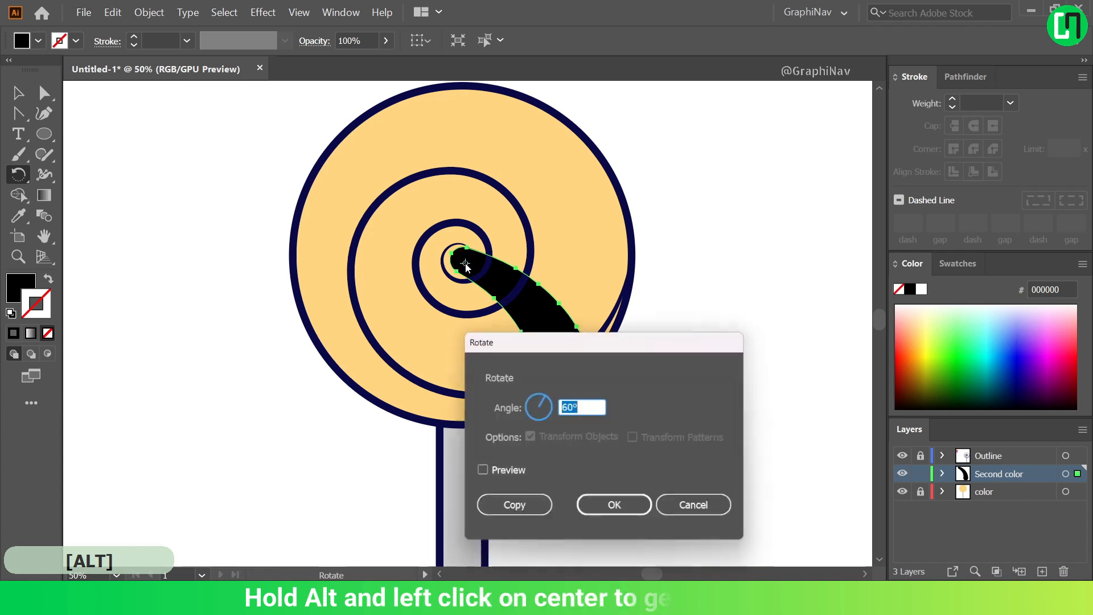
{"action": "left_click", "coordinate": [480, 472]}
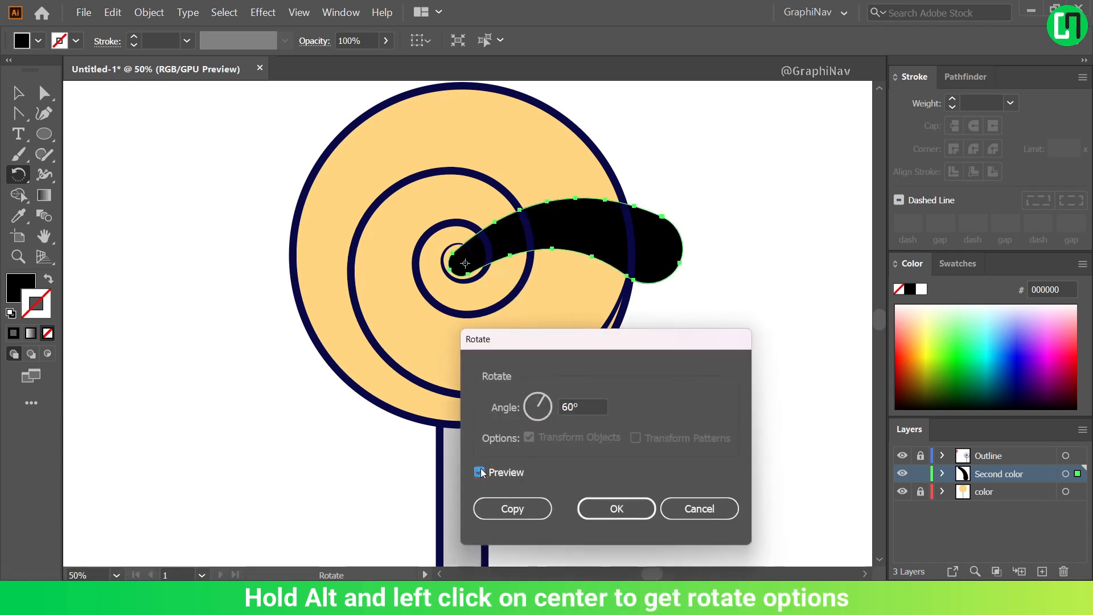
{"action": "left_click", "coordinate": [580, 405]}
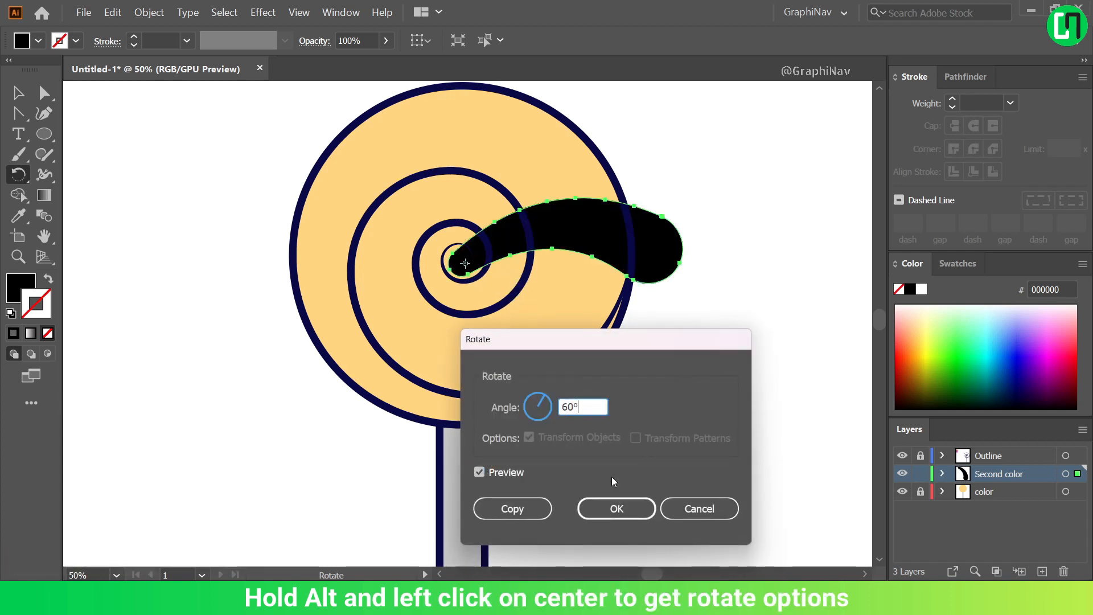
{"action": "left_click", "coordinate": [512, 508]}
{"action": "scroll", "coordinate": [545, 354], "scroll_direction": "down", "scroll_amount": 1, "text": "alt"}
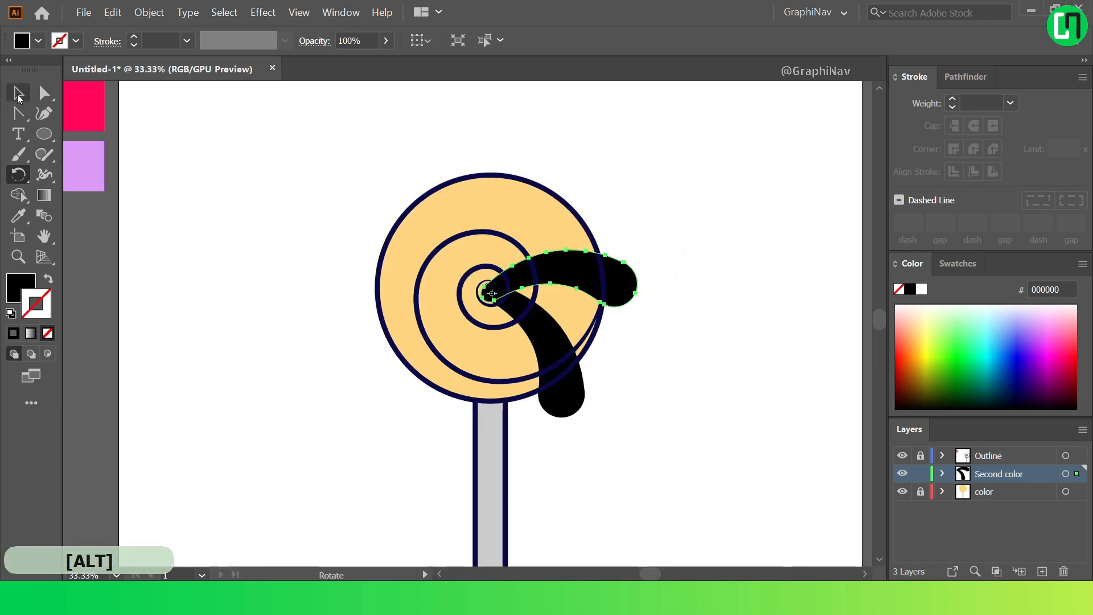
Repeat the 60° rotated copy four more times so six stripes radiate from the spiral's centre.
{"action": "left_click", "coordinate": [18, 96]}
{"action": "key", "text": "ctrl+d"}
{"action": "key", "text": "ctrl+d"}
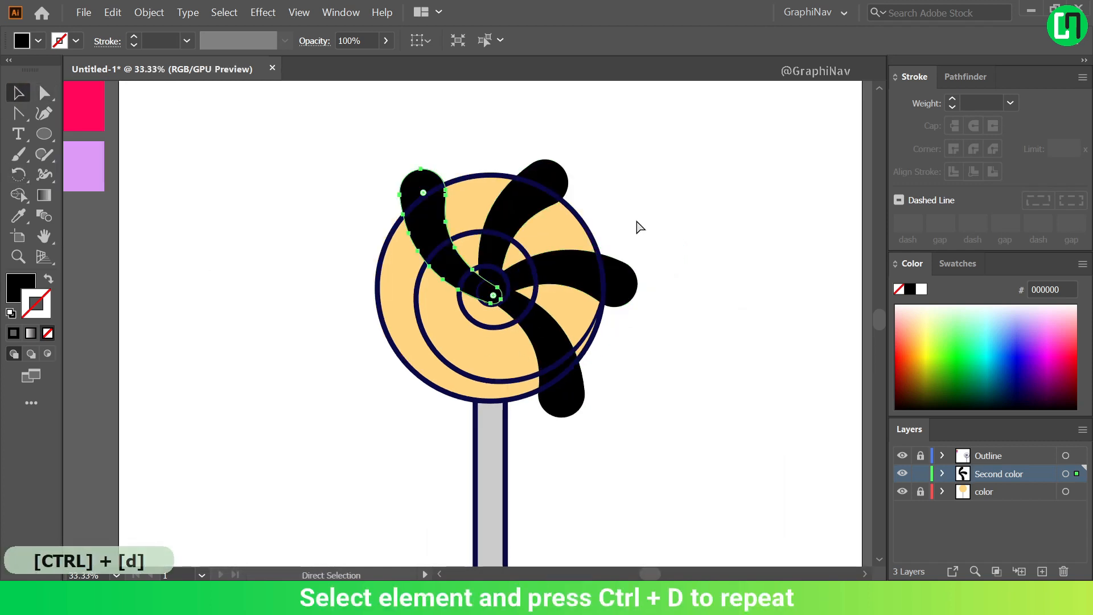
{"action": "key", "text": "ctrl+d"}
{"action": "key", "text": "ctrl+d"}
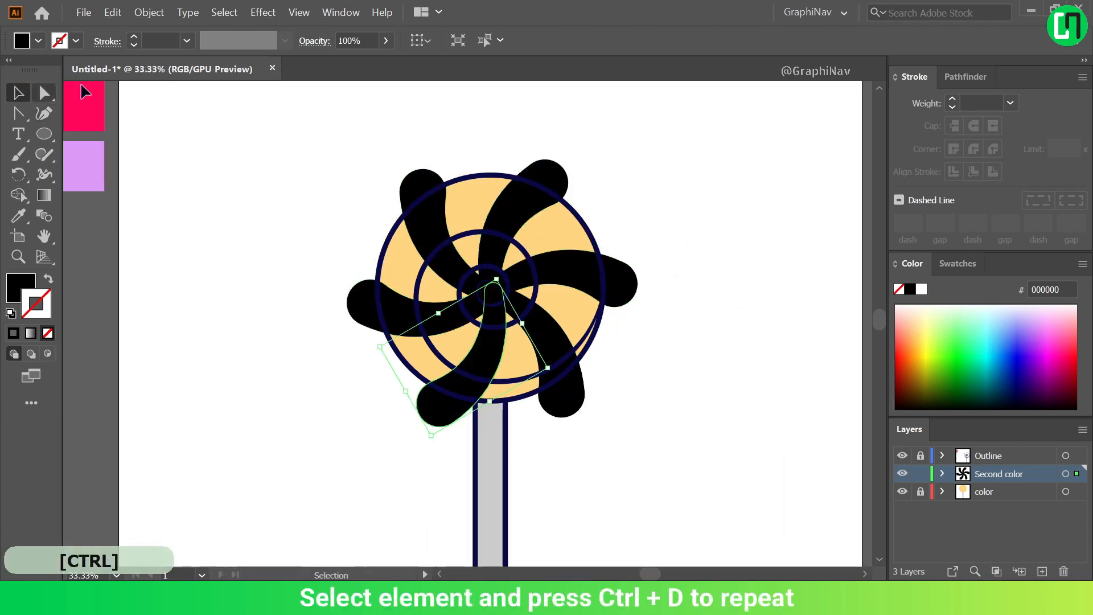
Combine all six black stripes into one shape with the Pathfinder Merge operation.
{"action": "left_click", "coordinate": [343, 144]}
{"action": "left_click_drag", "start_coordinate": [332, 139], "coordinate": [646, 472]}
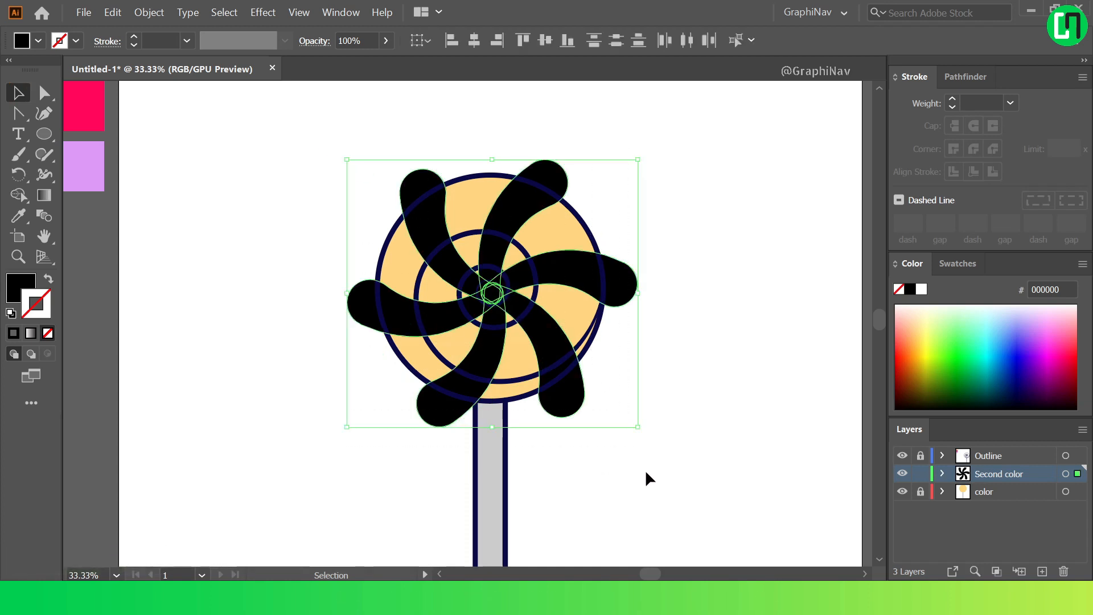
{"action": "left_click", "coordinate": [962, 76]}
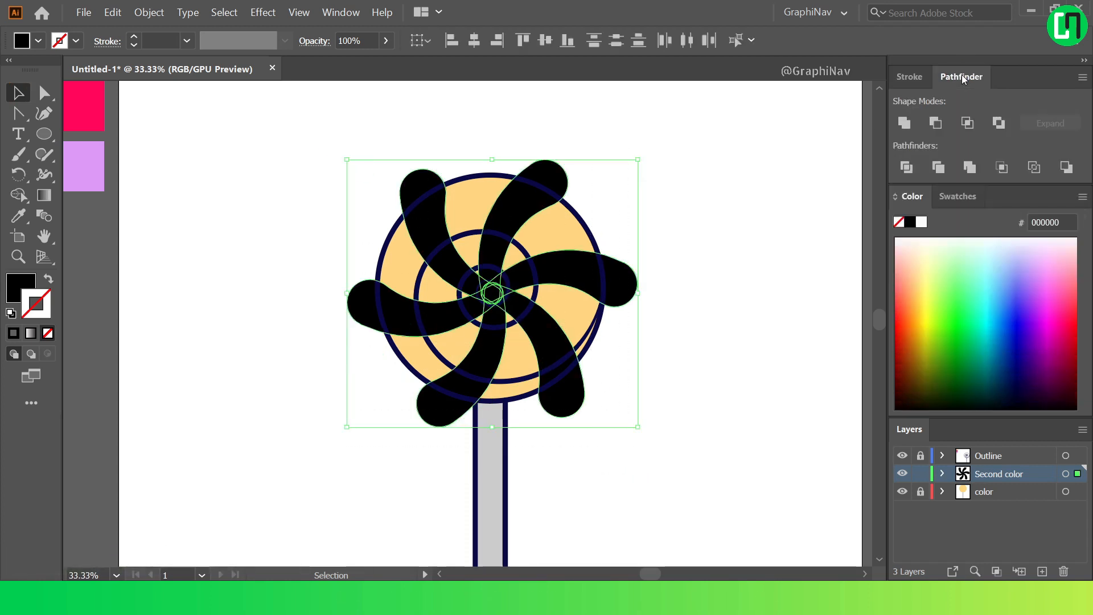
{"action": "left_click", "coordinate": [970, 167]}
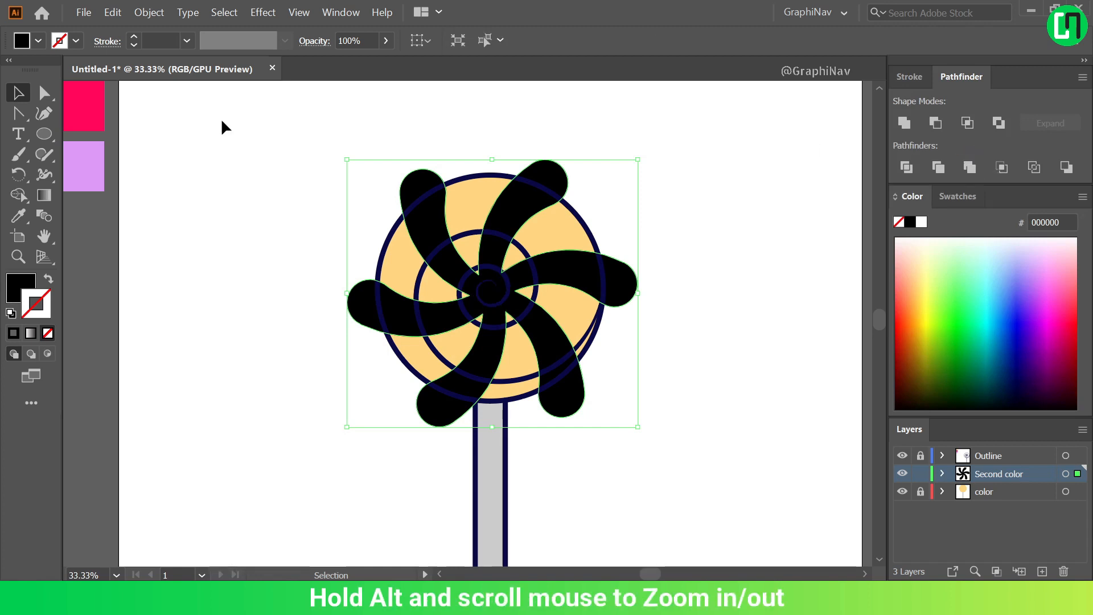
Round each of the six sharp inner corners between the stripes near the spiral's centre to about 9 px.
{"action": "scroll", "coordinate": [537, 250], "scroll_direction": "up", "scroll_amount": 2}
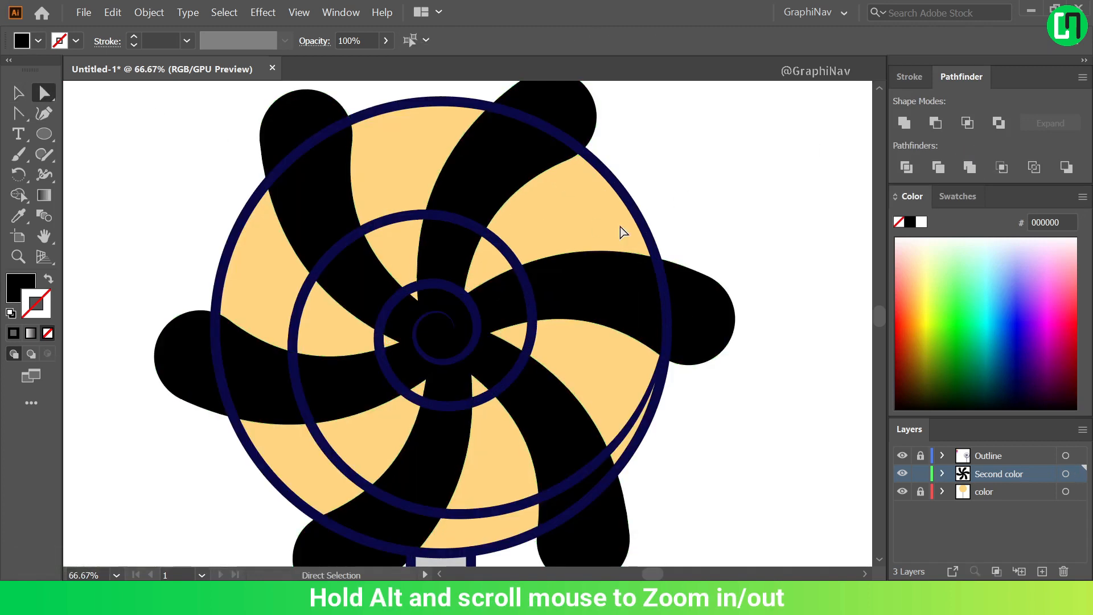
{"action": "key", "text": "a"}
{"action": "left_click", "coordinate": [491, 335]}
{"action": "left_click_drag", "start_coordinate": [506, 334], "coordinate": [520, 336]}
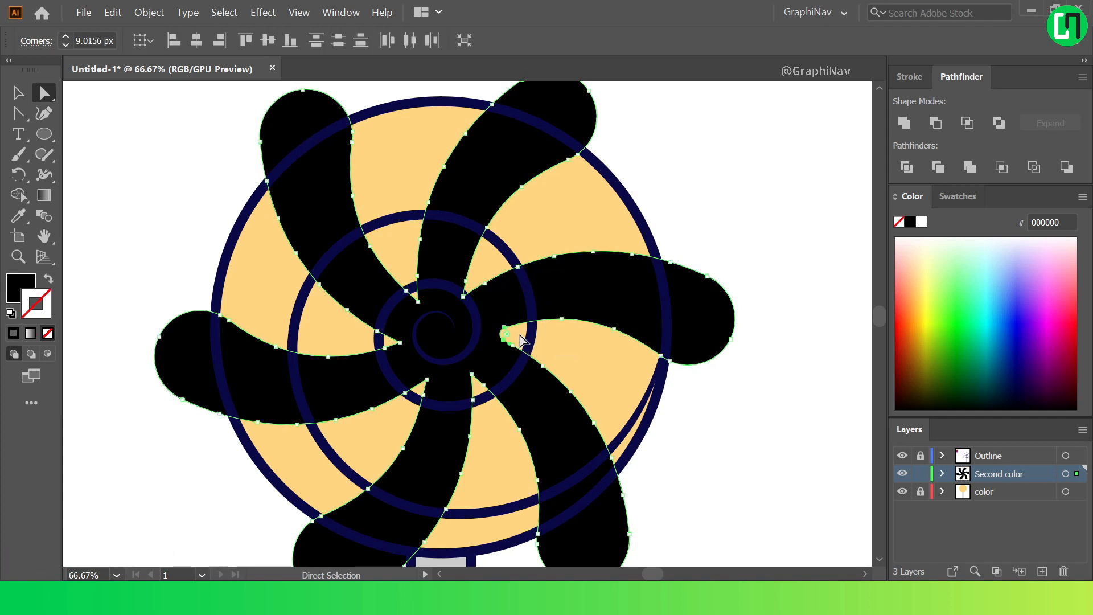
{"action": "left_click", "coordinate": [464, 296]}
{"action": "left_click_drag", "start_coordinate": [469, 288], "coordinate": [479, 279]}
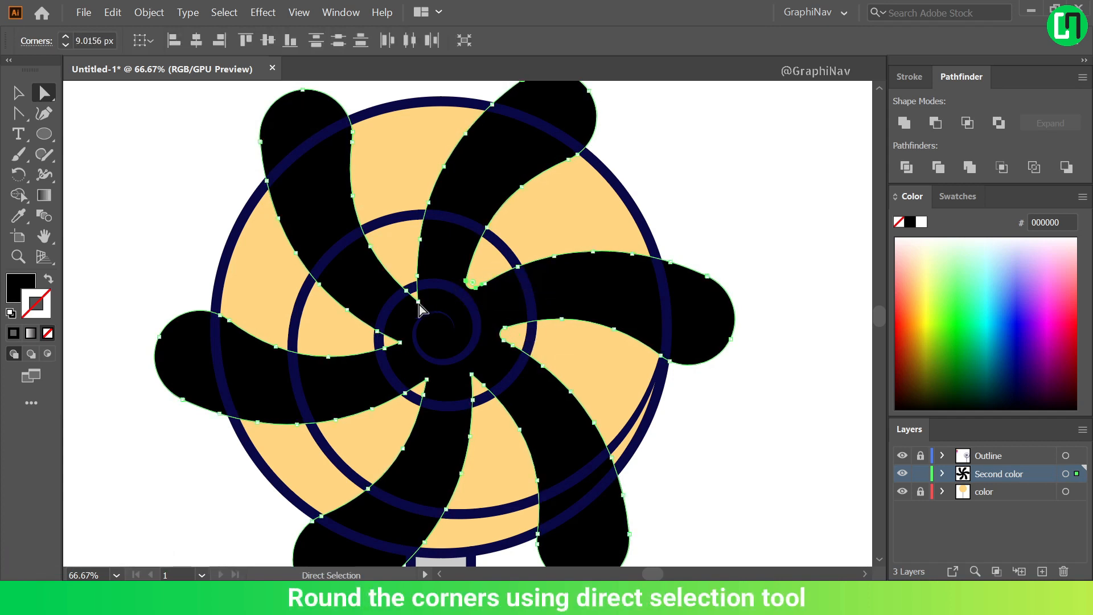
{"action": "left_click", "coordinate": [419, 303]}
{"action": "left_click_drag", "start_coordinate": [416, 292], "coordinate": [397, 260]}
{"action": "left_click", "coordinate": [400, 343]}
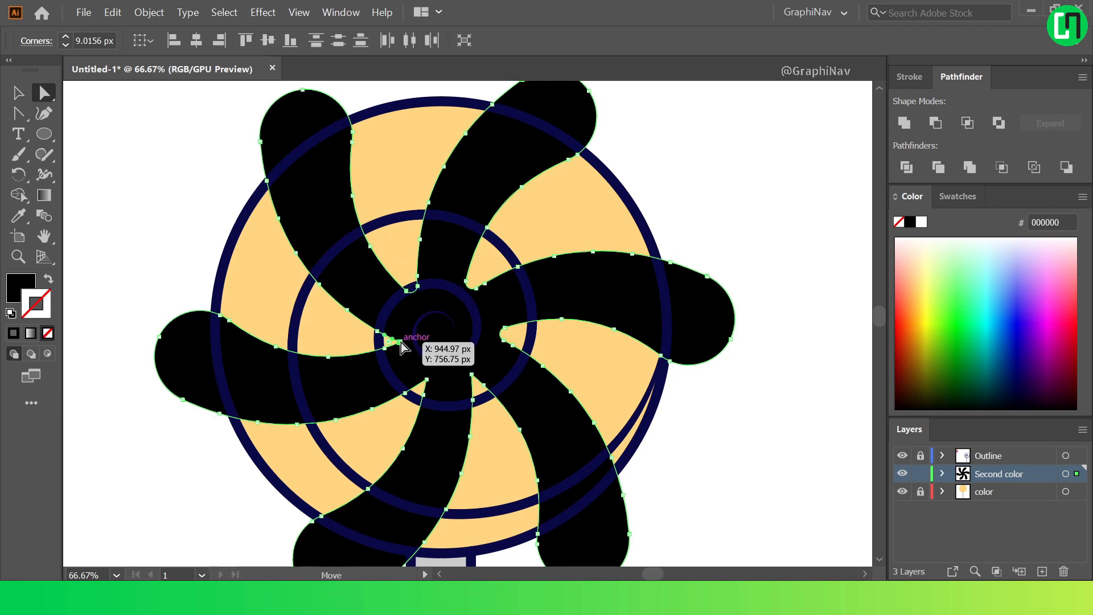
{"action": "left_click_drag", "start_coordinate": [390, 340], "coordinate": [358, 341]}
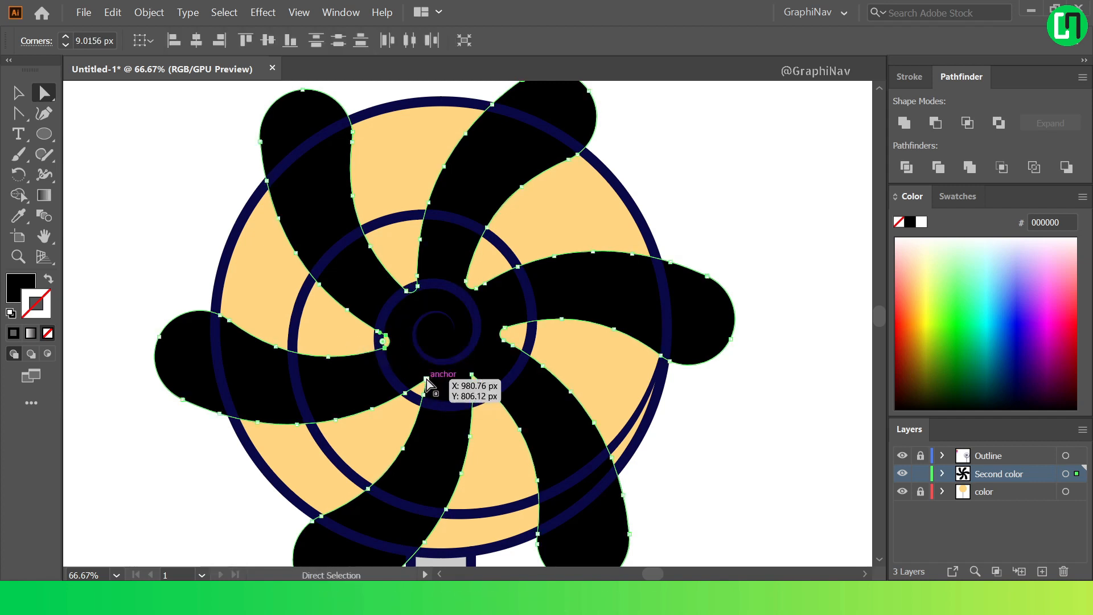
{"action": "left_click", "coordinate": [427, 380]}
{"action": "left_click_drag", "start_coordinate": [431, 403], "coordinate": [403, 428]}
{"action": "left_click_drag", "start_coordinate": [471, 376], "coordinate": [476, 384]}
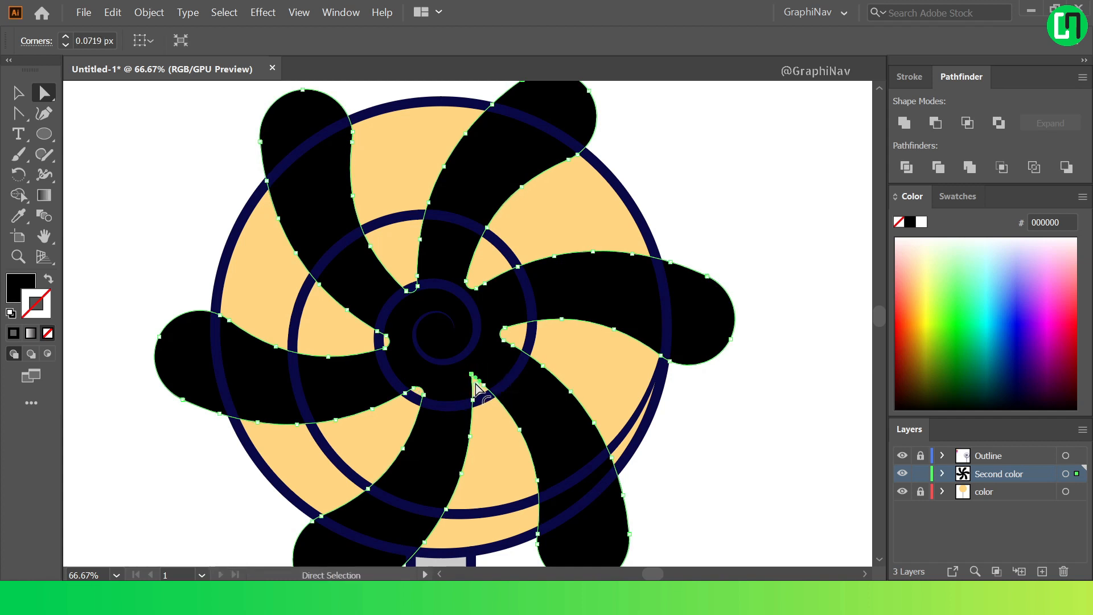
{"action": "left_click", "coordinate": [727, 435]}
{"action": "key", "text": "ctrl+0"}
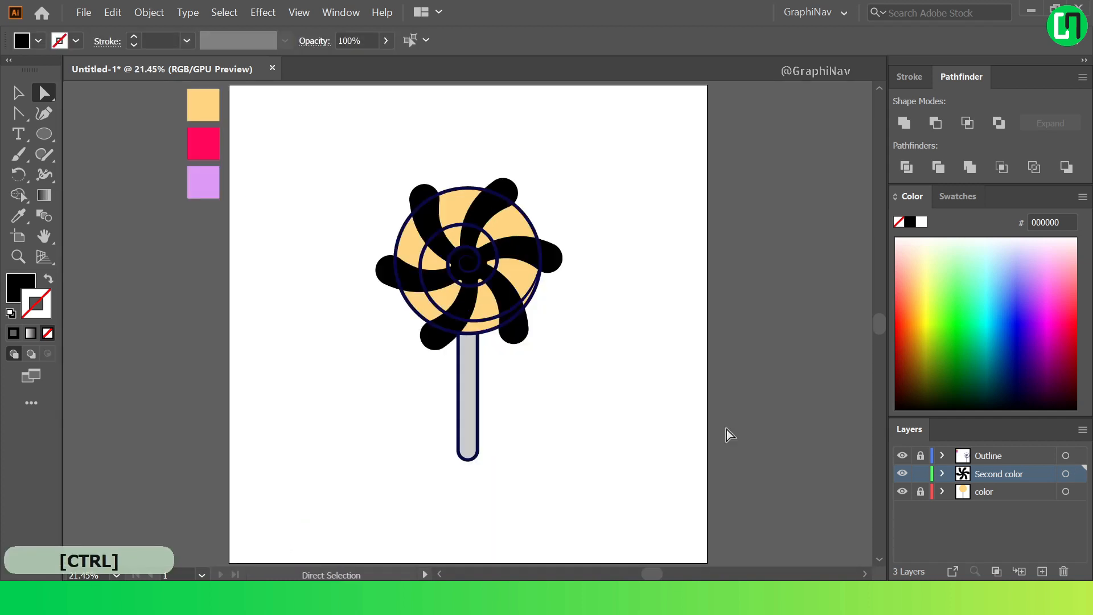
Unlock the Outline layer and trim off the six stripe ends outside the lollipop's outer circle with the Shape Builder tool.
{"action": "left_click", "coordinate": [920, 456]}
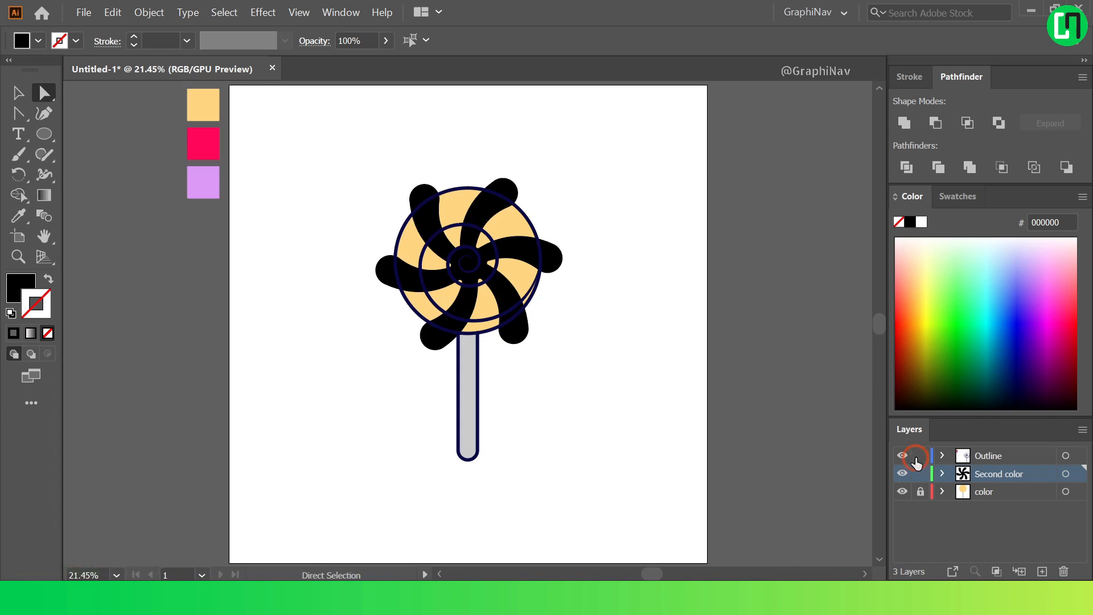
{"action": "left_click", "coordinate": [518, 253]}
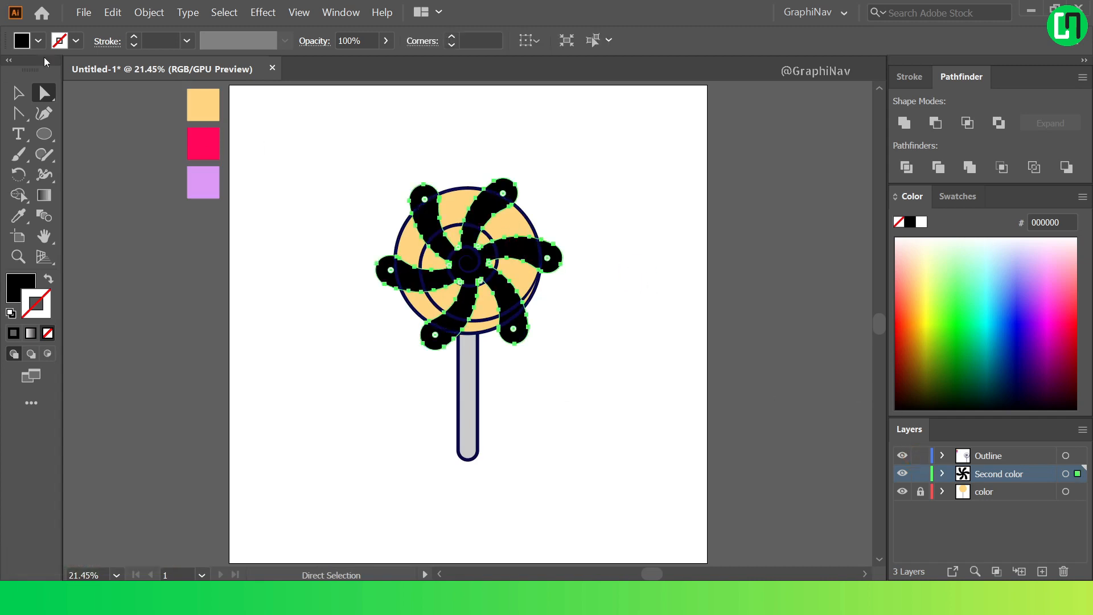
{"action": "left_click", "coordinate": [16, 92]}
{"action": "left_click", "coordinate": [535, 225], "text": "shift"}
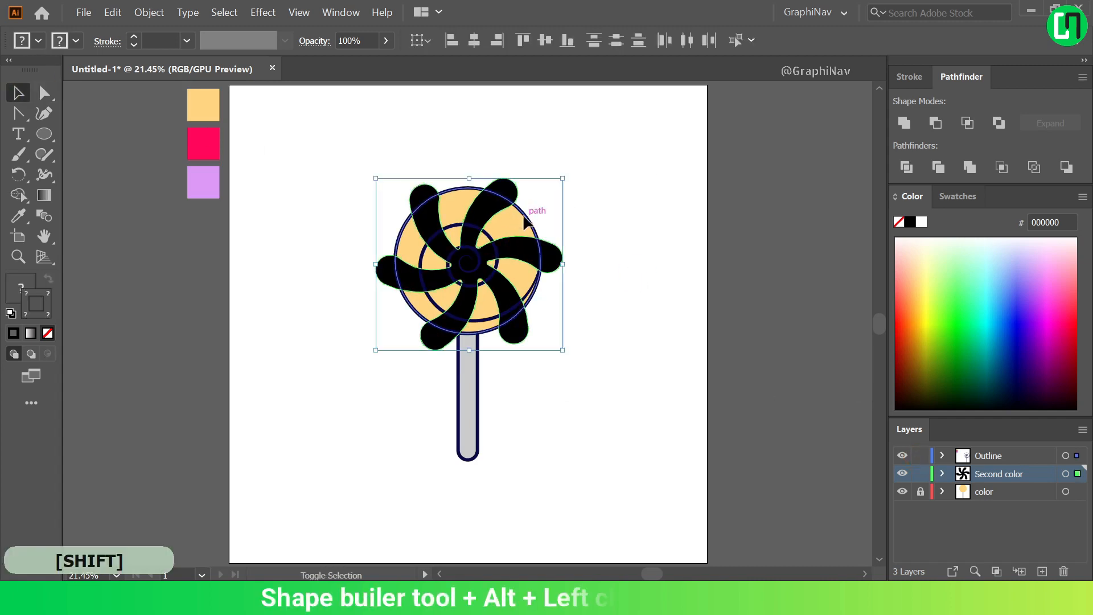
{"action": "left_click", "coordinate": [13, 197]}
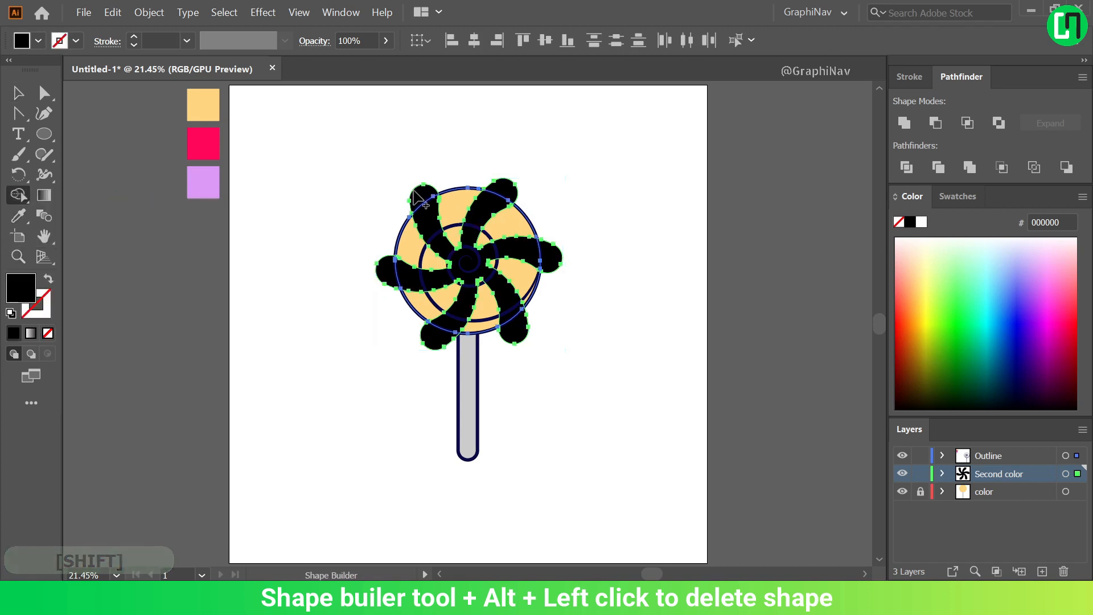
{"action": "scroll", "coordinate": [504, 194], "scroll_direction": "up", "scroll_amount": 2, "text": "alt"}
{"action": "left_click", "coordinate": [510, 196], "text": "alt"}
{"action": "left_click", "coordinate": [575, 302], "text": "alt"}
{"action": "left_click", "coordinate": [533, 410], "text": "alt"}
{"action": "left_click", "coordinate": [398, 419], "text": "alt"}
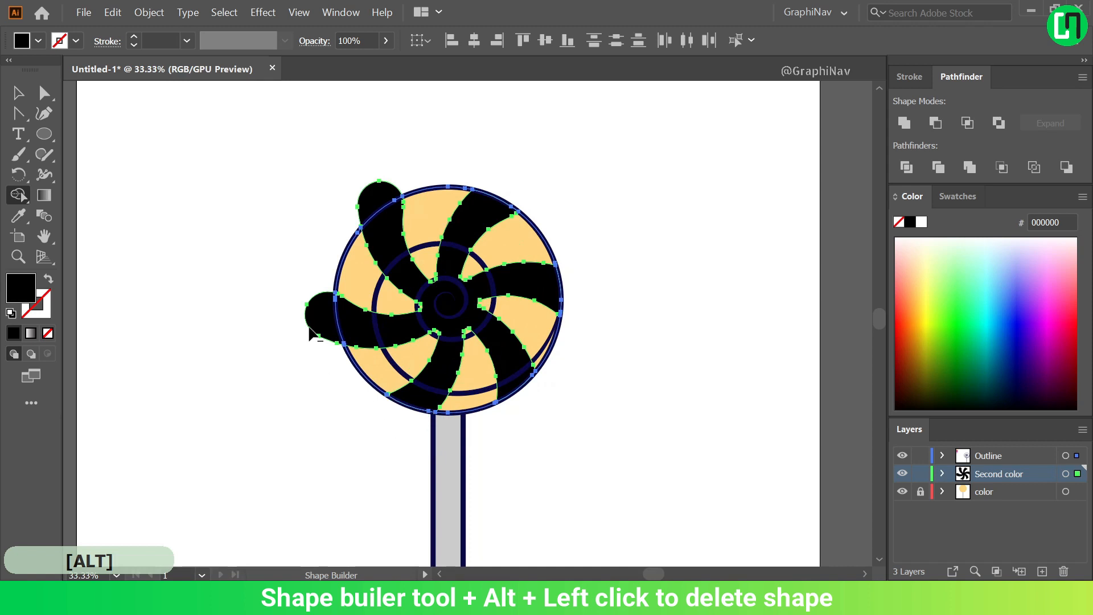
{"action": "left_click", "coordinate": [321, 316], "text": "alt"}
{"action": "left_click", "coordinate": [376, 204], "text": "alt"}
{"action": "key", "text": "v"}
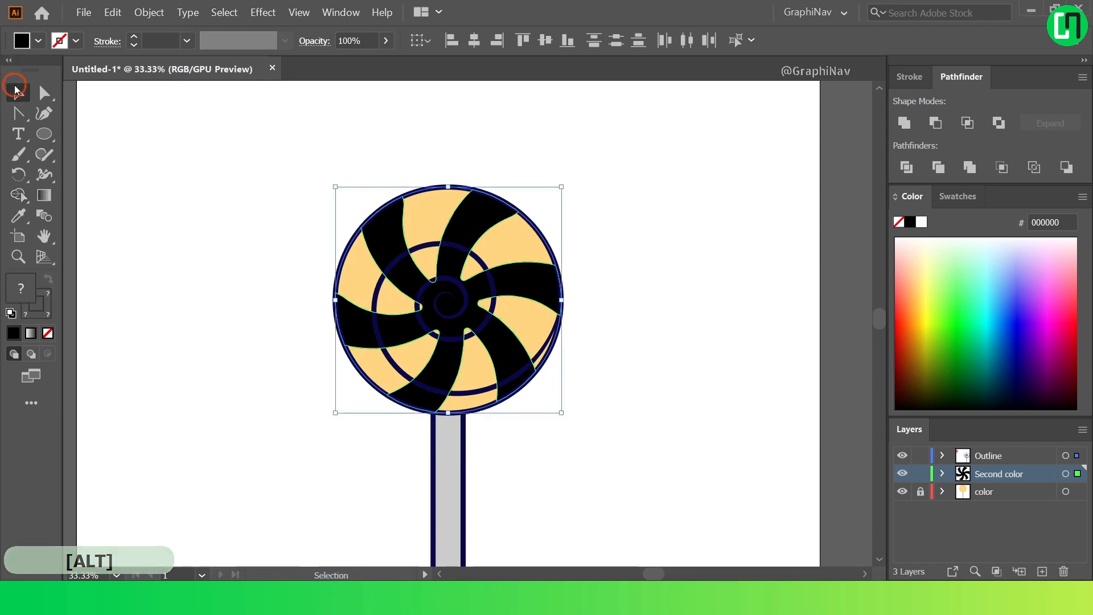
{"action": "left_click", "coordinate": [305, 140]}
{"action": "key", "text": "ctrl+0"}
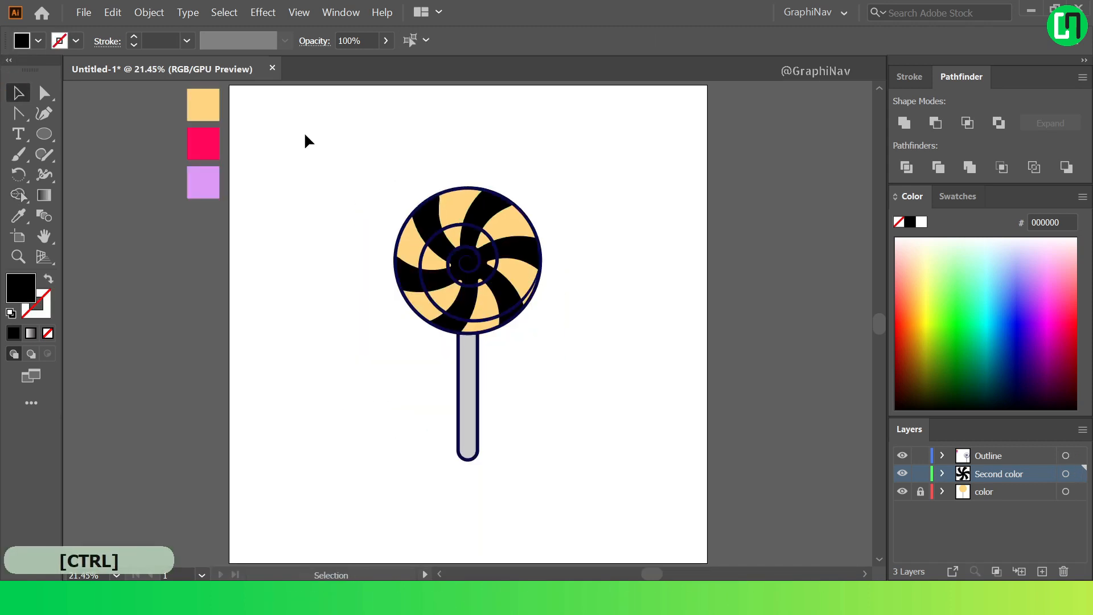
Recolour the black stripes with the pink ff0660 sampled from the palette square beside the artboard.
{"action": "left_click", "coordinate": [466, 224]}
{"action": "key", "text": "i"}
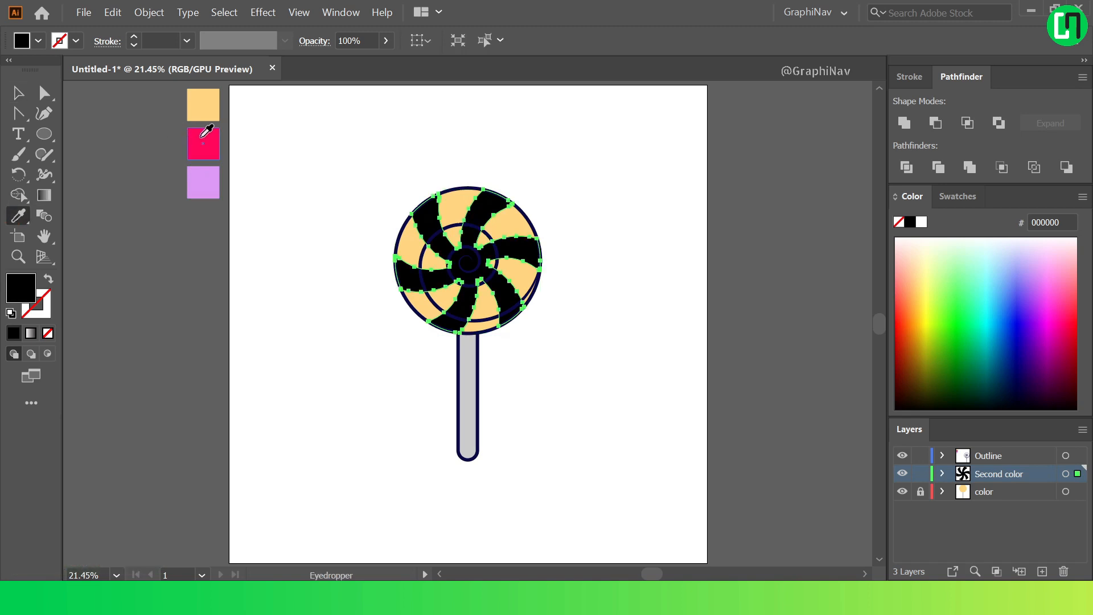
{"action": "left_click", "coordinate": [203, 137]}
{"action": "left_click", "coordinate": [18, 92]}
{"action": "left_click", "coordinate": [481, 137]}
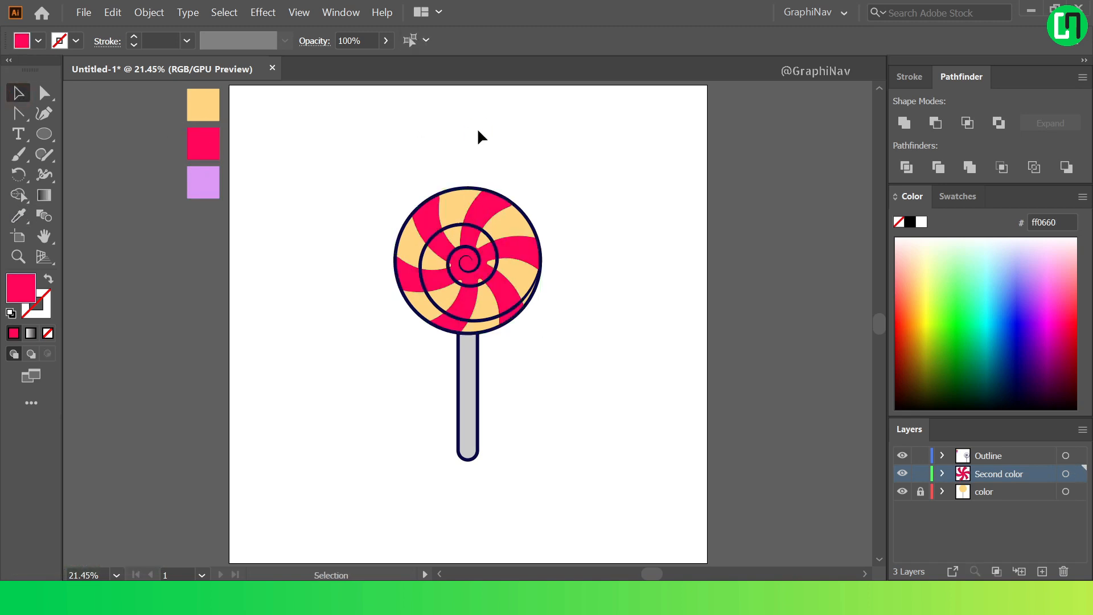
Lock the Outline and Second color layers and add a layer between them, named for shadows and highlights.
{"action": "left_click", "coordinate": [922, 476]}
{"action": "left_click", "coordinate": [1042, 571]}
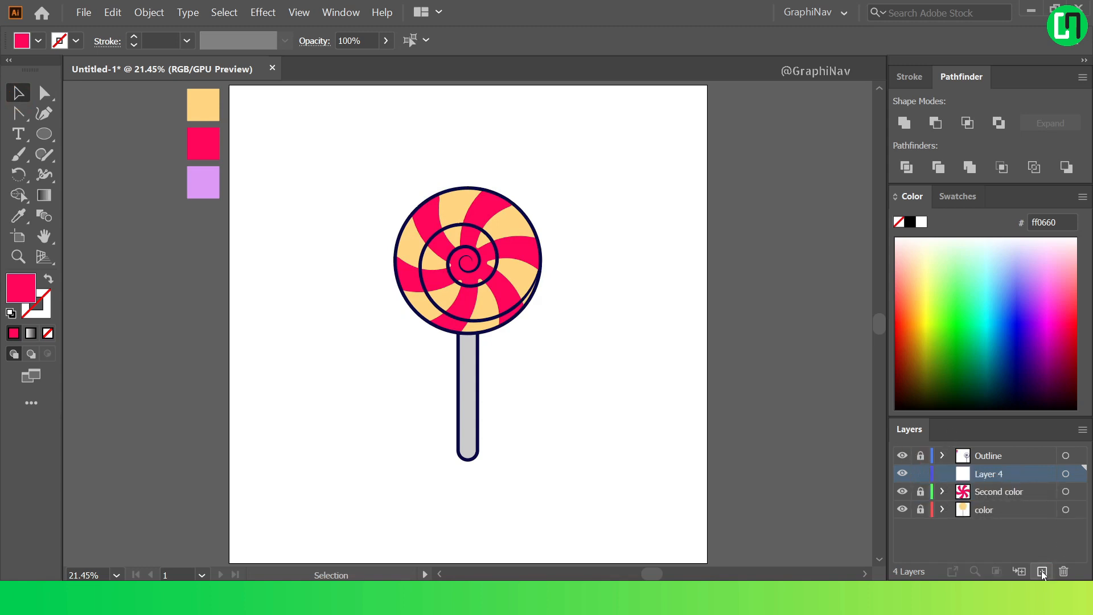
{"action": "key", "text": "Caps_Lock"}
{"action": "type", "text": "S"}
{"action": "key", "text": "Caps_Lock"}
{"action": "type", "text": "hadows"}
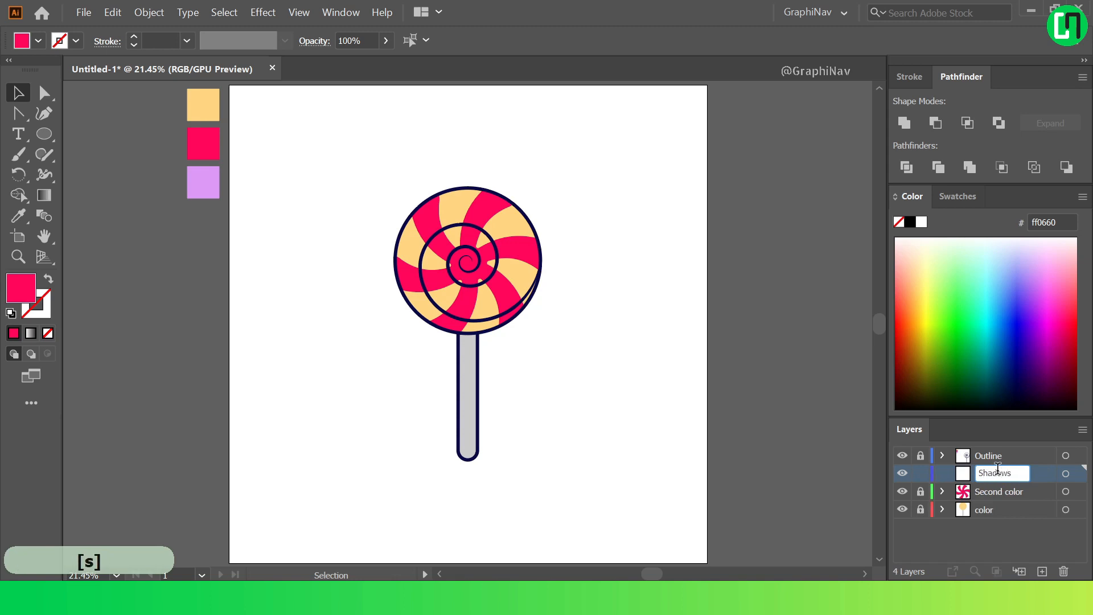
{"action": "type", "text": " and hig"}
{"action": "key", "text": "Return"}
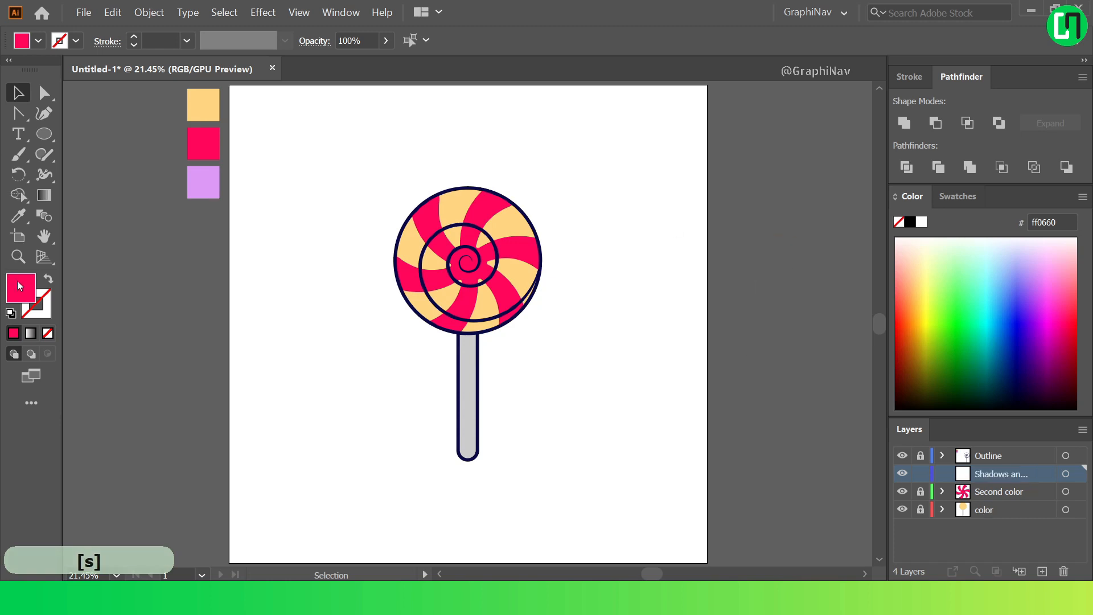
Draw a white circle without stroke from the lollipop's centre, covering its whole head up to the outer outline.
{"action": "left_click", "coordinate": [921, 222]}
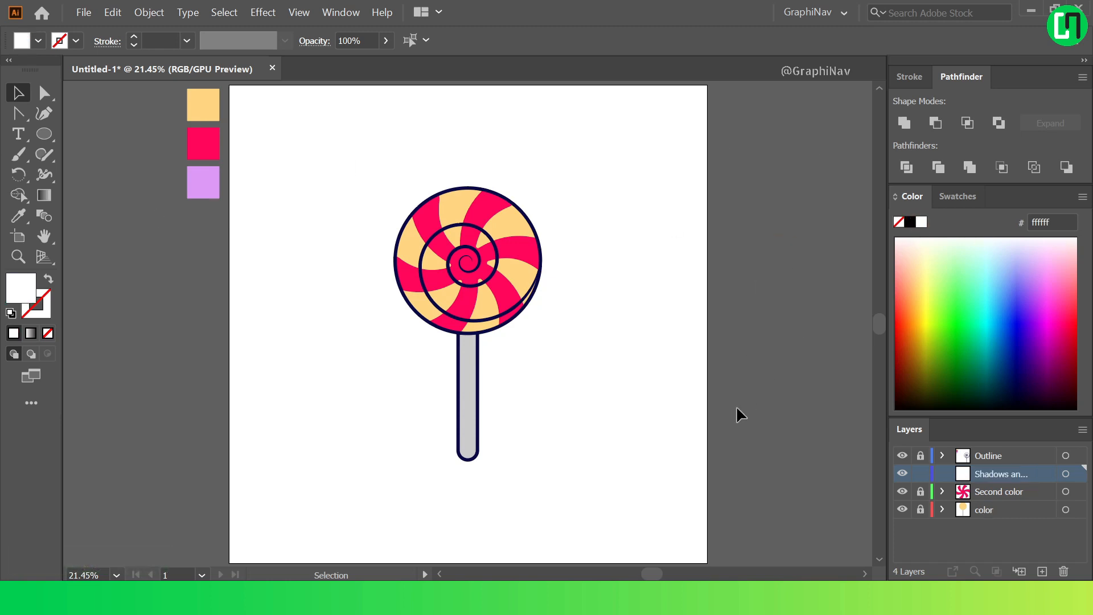
{"action": "left_click_drag", "start_coordinate": [48, 132], "coordinate": [114, 173]}
{"action": "scroll", "coordinate": [480, 261], "scroll_direction": "up", "scroll_amount": 2}
{"action": "left_click_drag", "start_coordinate": [460, 261], "coordinate": [403, 147]}
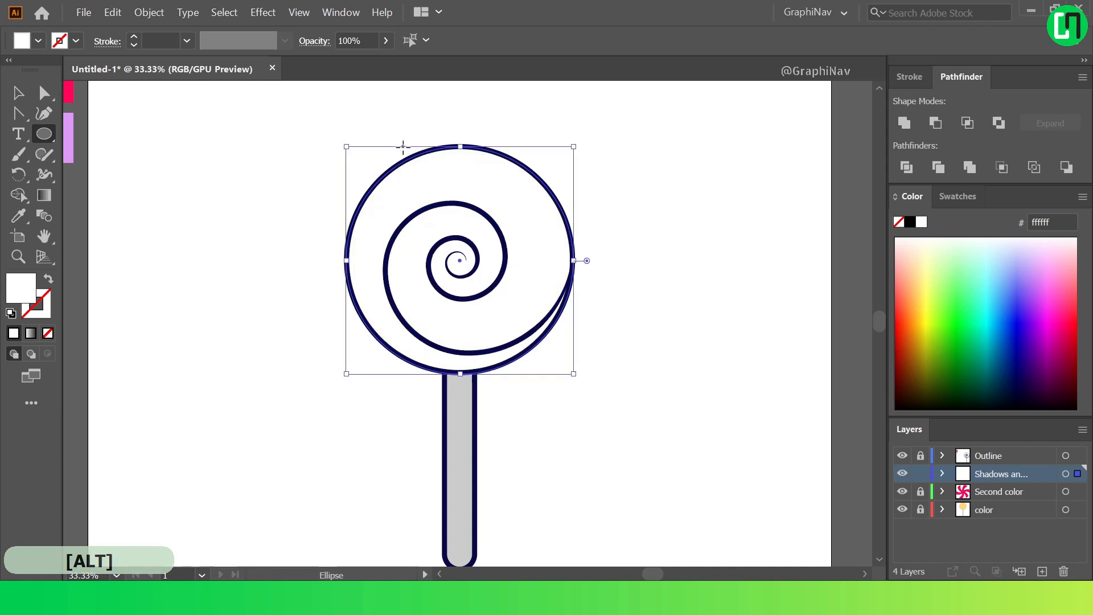
{"action": "left_click", "coordinate": [18, 93]}
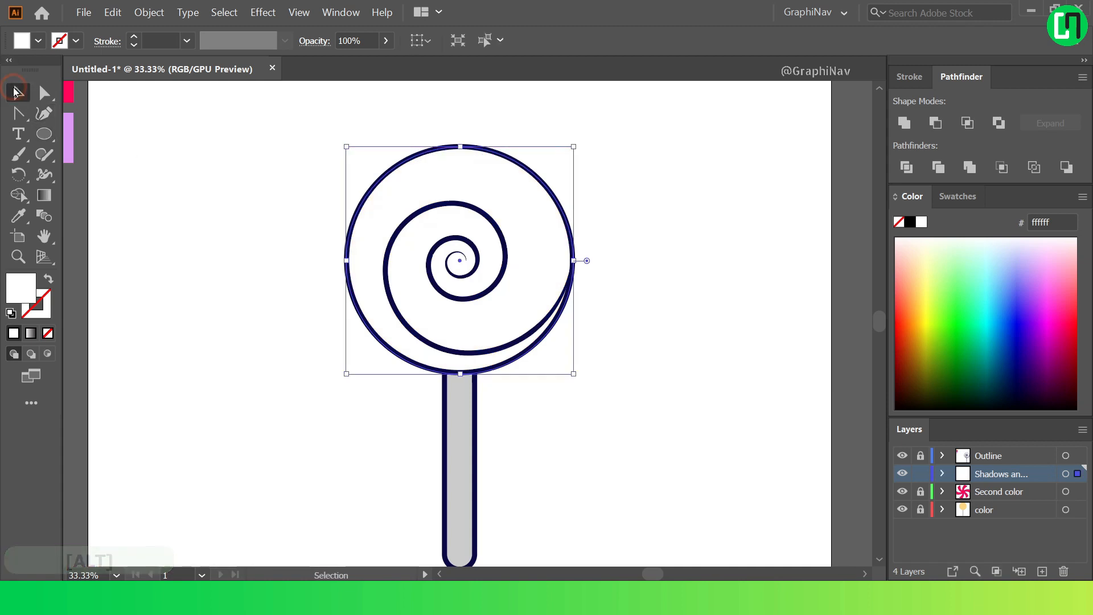
Paste a copy of the white circle in front and offset it up and to the left of the original.
{"action": "left_click", "coordinate": [121, 15]}
{"action": "left_click", "coordinate": [149, 80]}
{"action": "left_click", "coordinate": [117, 12]}
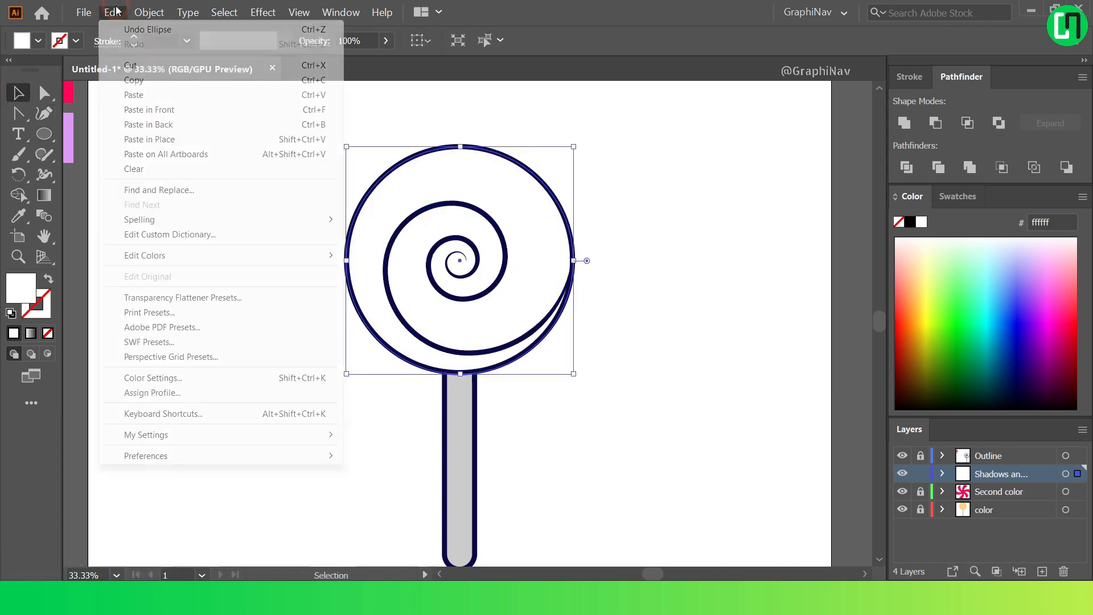
{"action": "left_click", "coordinate": [149, 110]}
{"action": "left_click_drag", "start_coordinate": [535, 257], "coordinate": [482, 215]}
{"action": "left_click", "coordinate": [639, 213]}
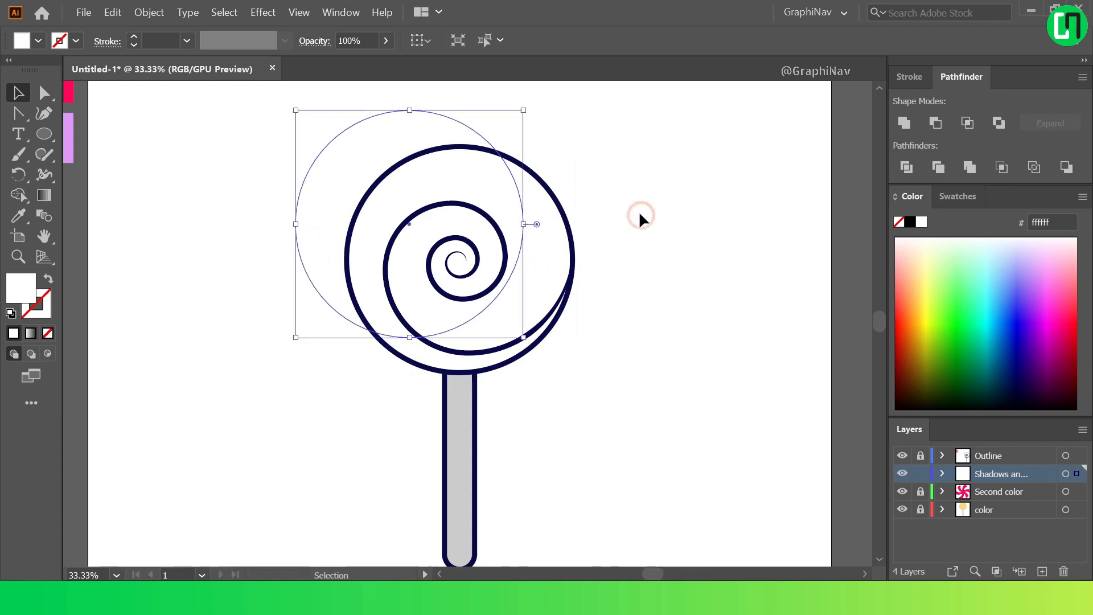
Remove the offset circle and its overlap with the Shape Builder, keeping only a crescent on the head's lower-right side.
{"action": "left_click", "coordinate": [475, 194]}
{"action": "left_click", "coordinate": [539, 245], "text": "shift"}
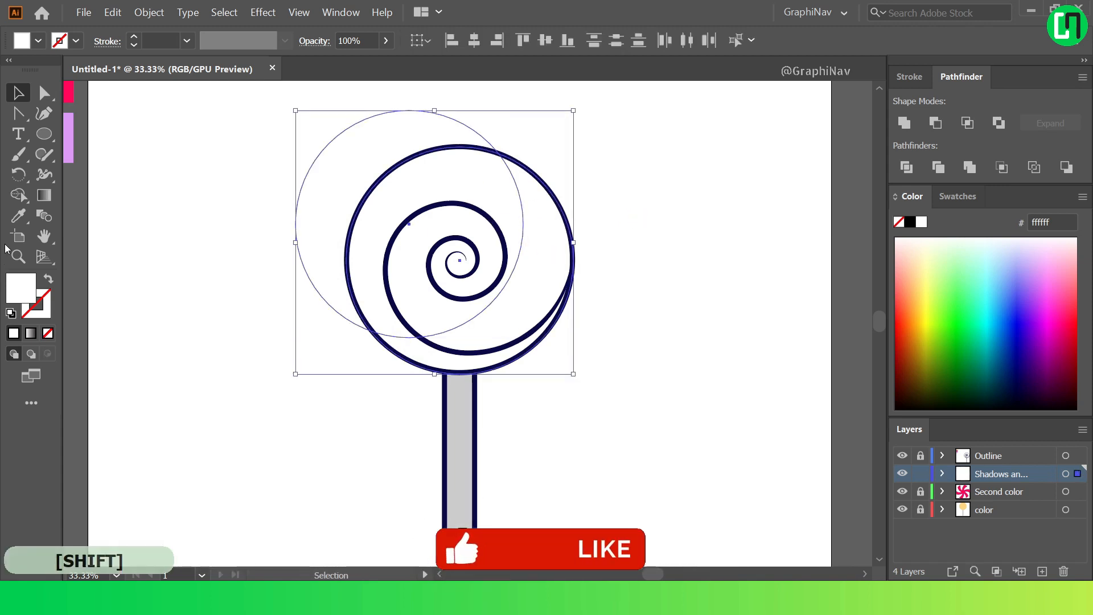
{"action": "left_click", "coordinate": [18, 194]}
{"action": "left_click", "coordinate": [339, 168], "text": "alt"}
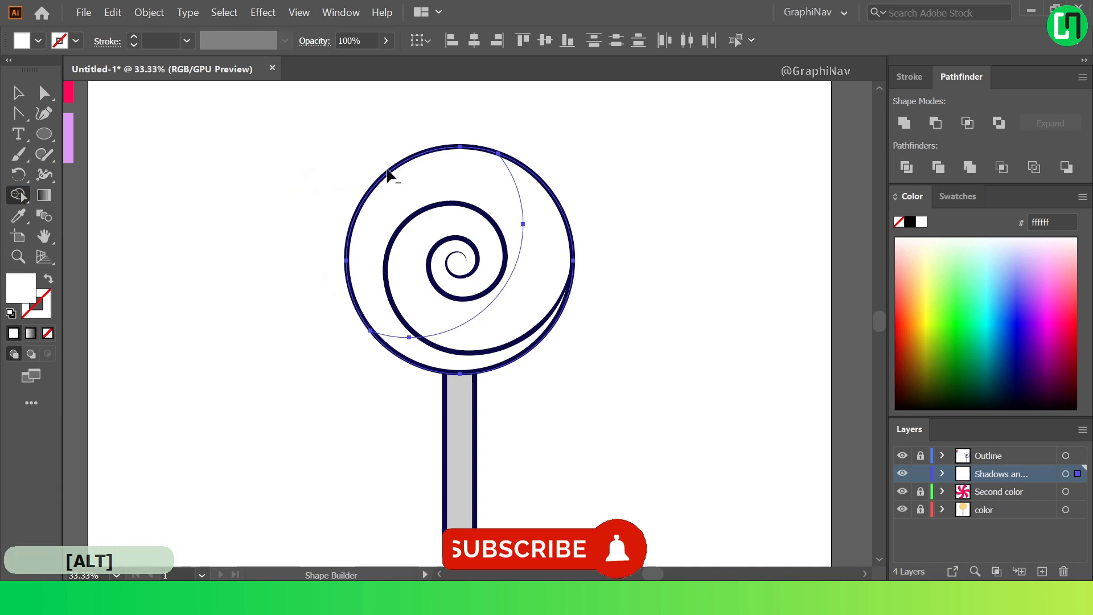
{"action": "left_click", "coordinate": [399, 183], "text": "alt"}
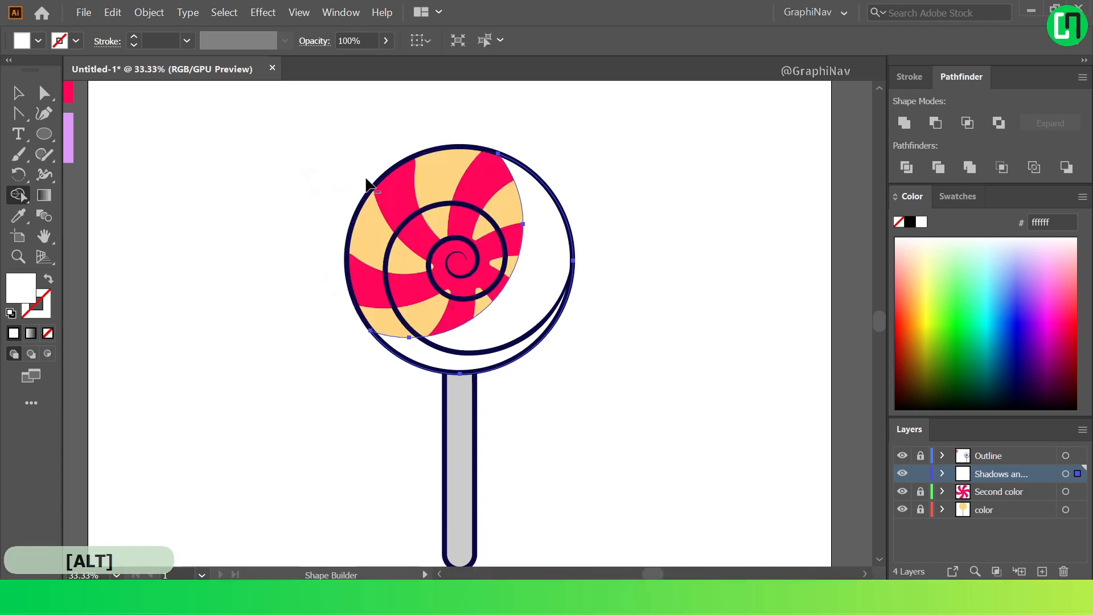
Fill the lower-right crescent with black and set its opacity to 20%.
{"action": "left_click", "coordinate": [19, 92]}
{"action": "left_click", "coordinate": [552, 285]}
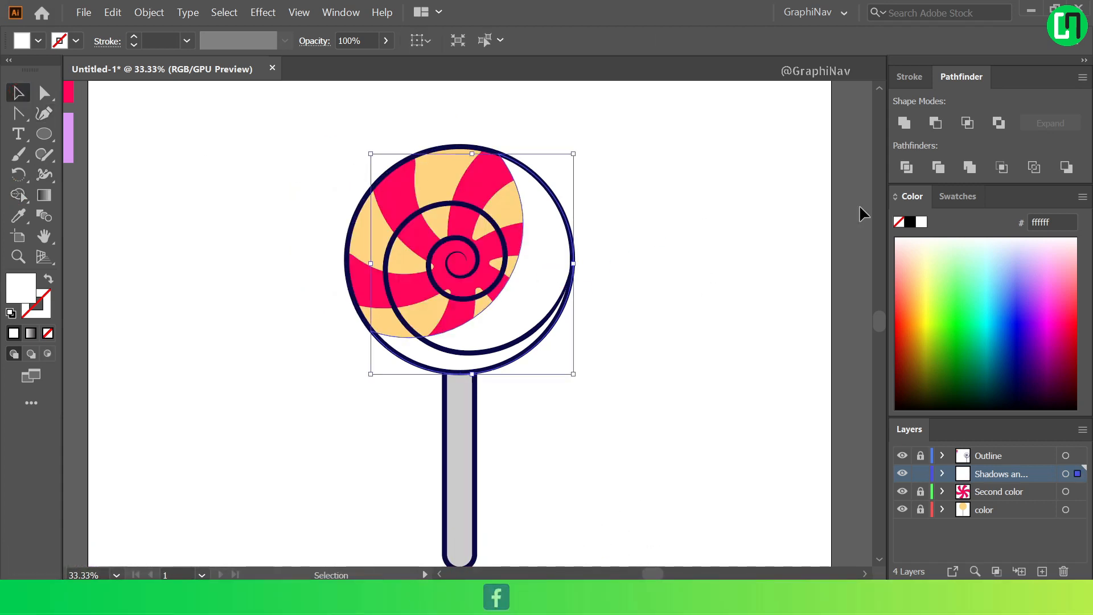
{"action": "left_click", "coordinate": [912, 223]}
{"action": "left_click", "coordinate": [371, 40]}
{"action": "type", "text": "50"}
{"action": "key", "text": "Return"}
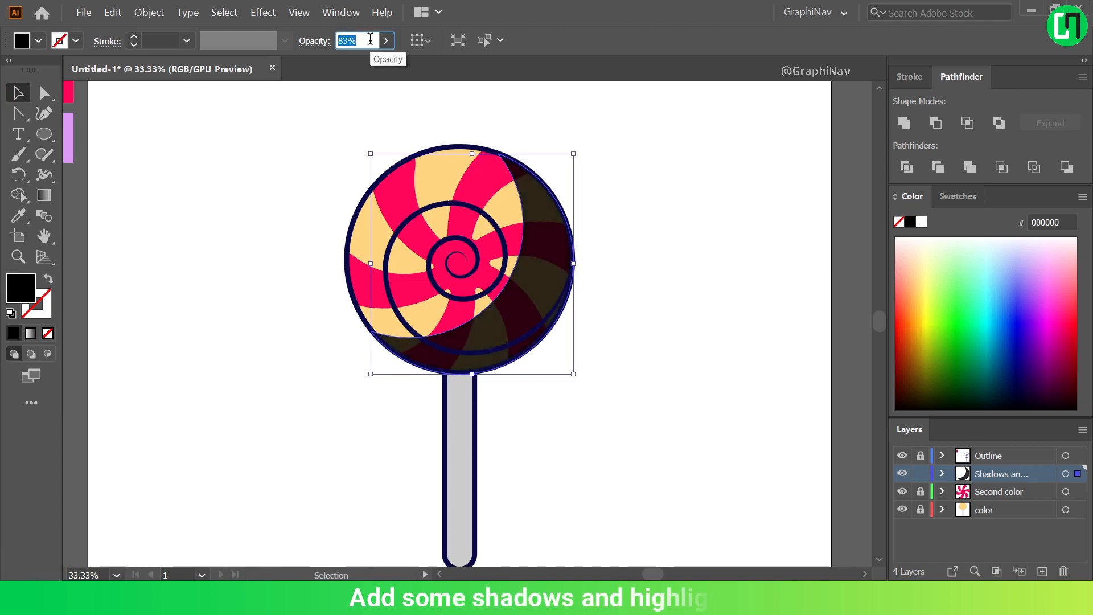
{"action": "type", "text": "20"}
{"action": "key", "text": "Return"}
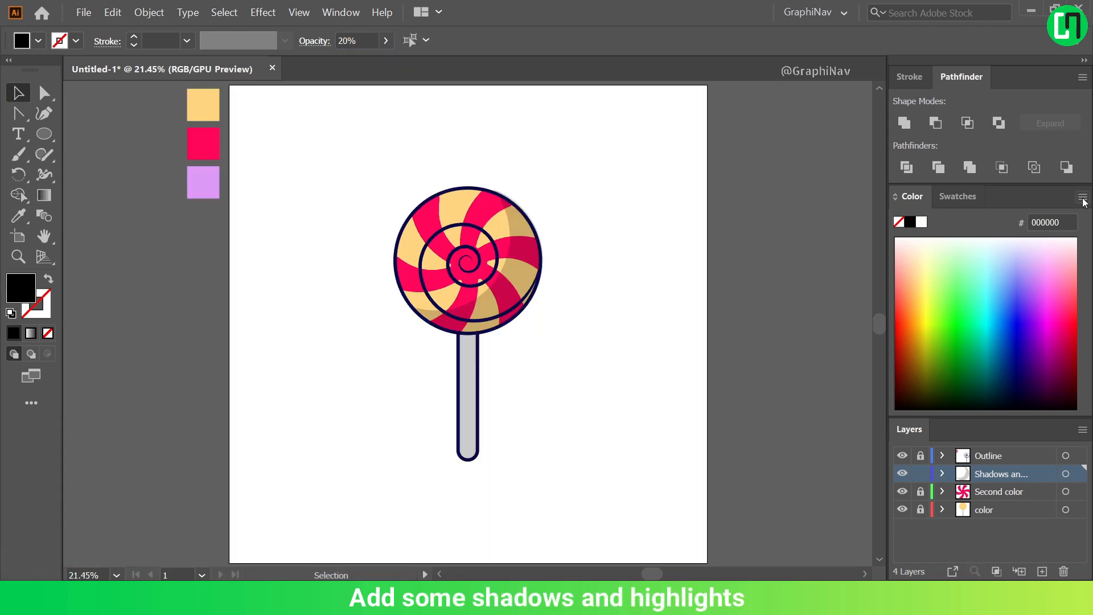
Draw a white circle without stroke from the swirl's centre, covering the lollipop's whole head.
{"action": "left_click", "coordinate": [922, 223]}
{"action": "left_click", "coordinate": [51, 126]}
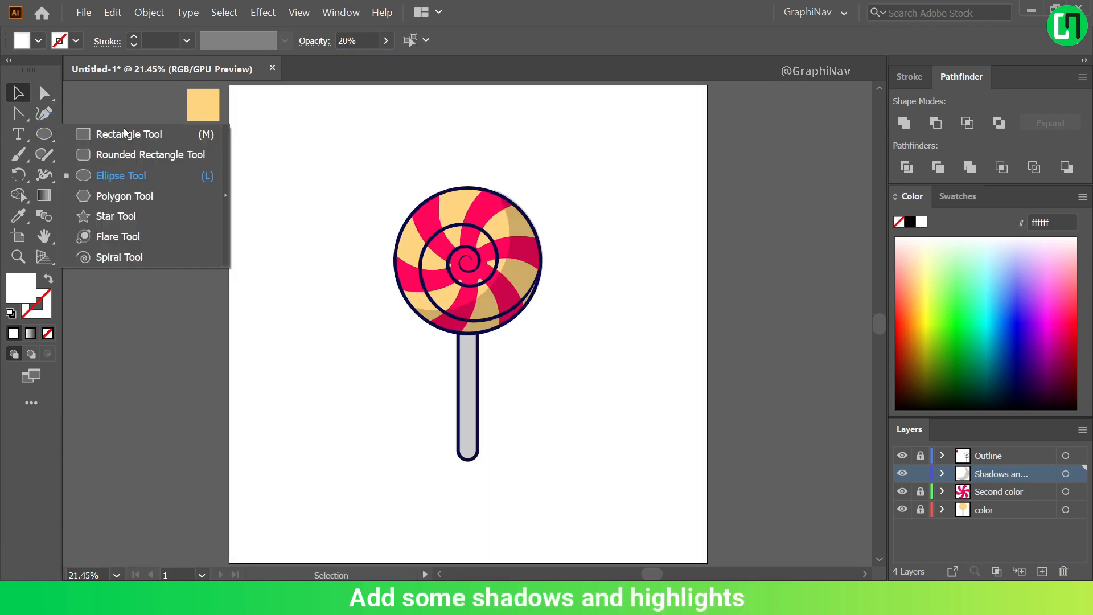
{"action": "left_click", "coordinate": [128, 176]}
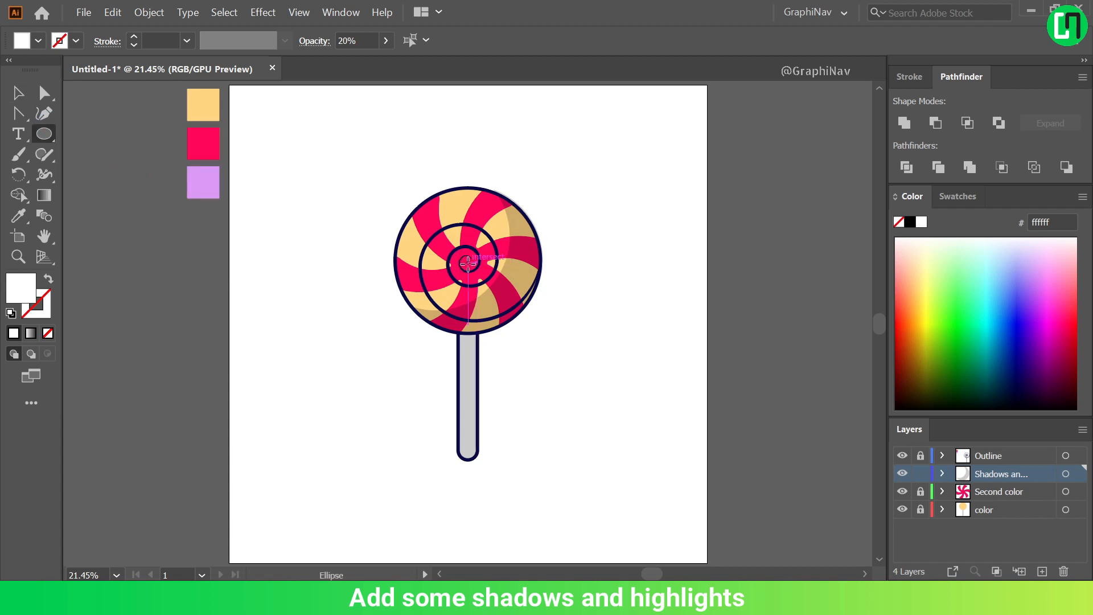
{"action": "left_click_drag", "start_coordinate": [468, 263], "coordinate": [394, 188]}
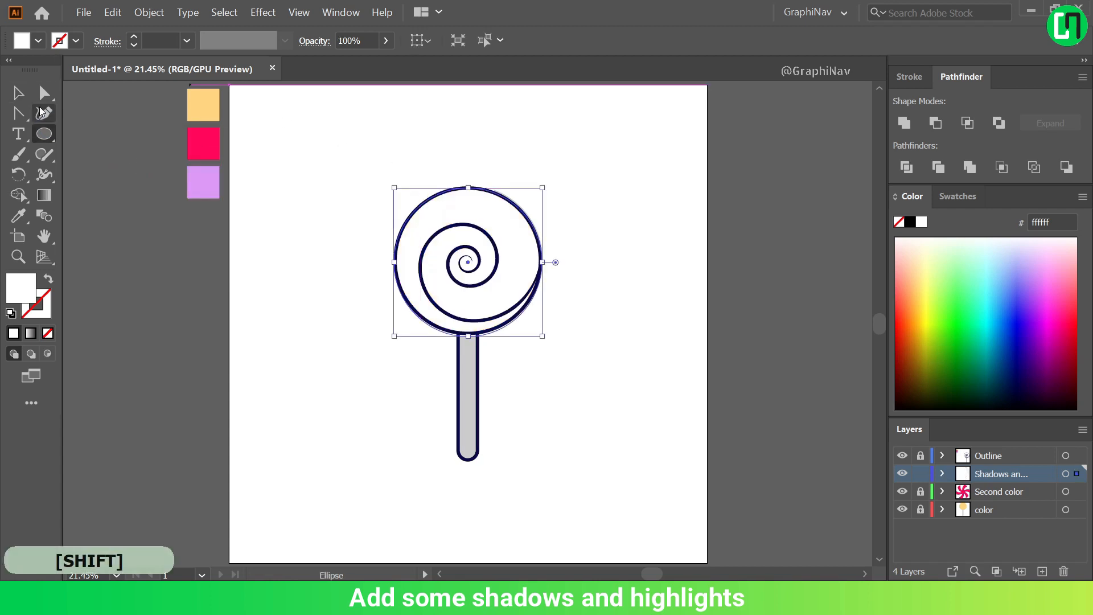
{"action": "key", "text": "v"}
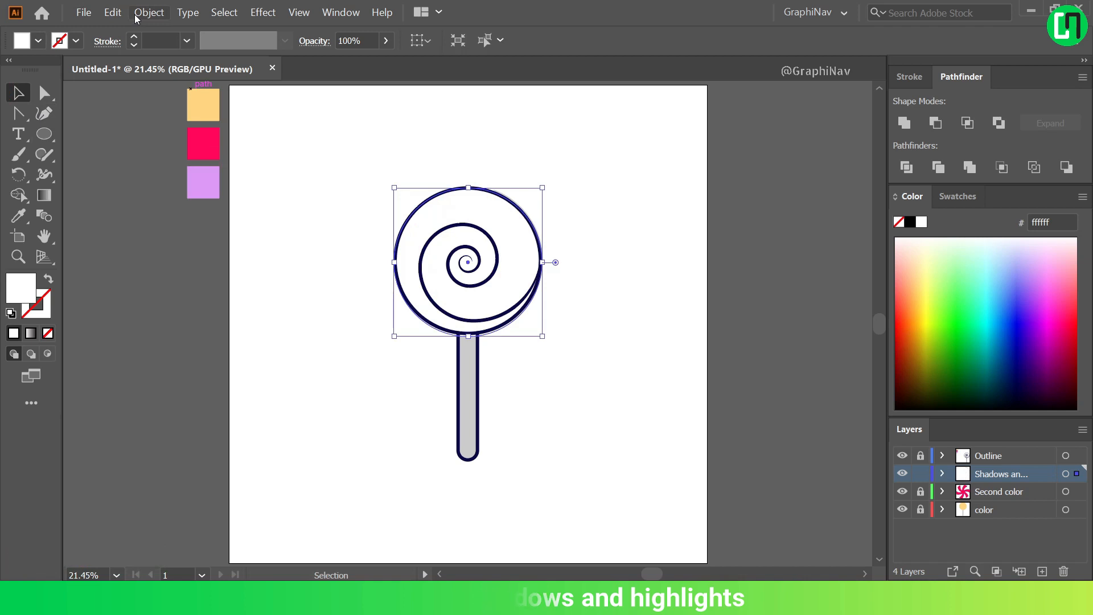
Paste a copy of the new white circle in front and offset it slightly down and to the right.
{"action": "left_click", "coordinate": [111, 17]}
{"action": "left_click", "coordinate": [134, 80]}
{"action": "left_click", "coordinate": [112, 13]}
{"action": "left_click", "coordinate": [142, 111]}
{"action": "scroll", "coordinate": [574, 190], "scroll_direction": "up", "scroll_amount": 3}
{"action": "scroll", "coordinate": [586, 183], "scroll_direction": "down", "scroll_amount": 2}
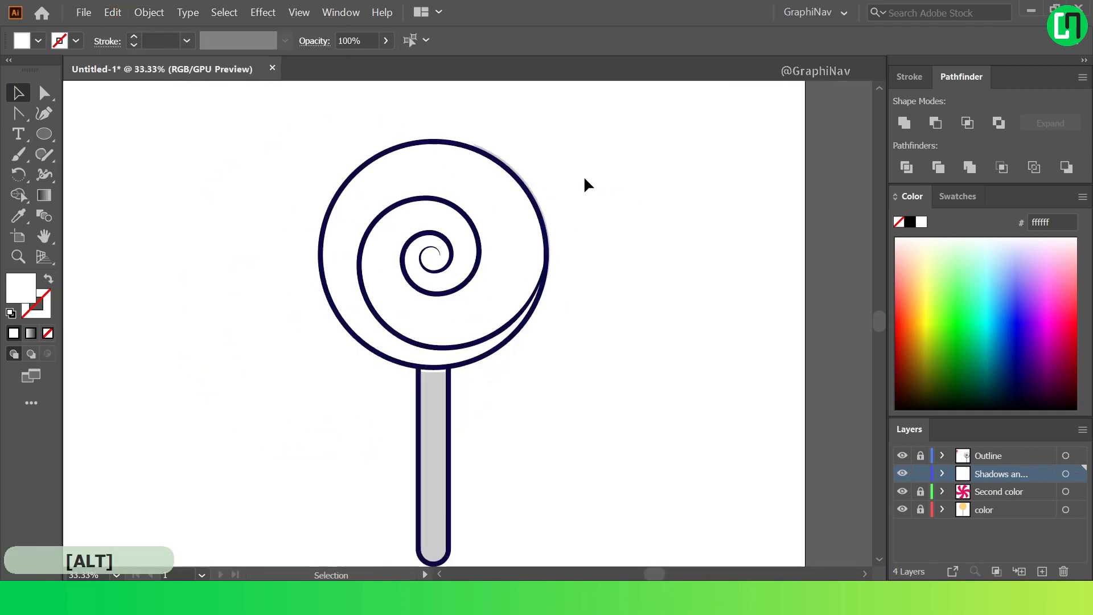
{"action": "left_click_drag", "start_coordinate": [406, 176], "coordinate": [417, 182]}
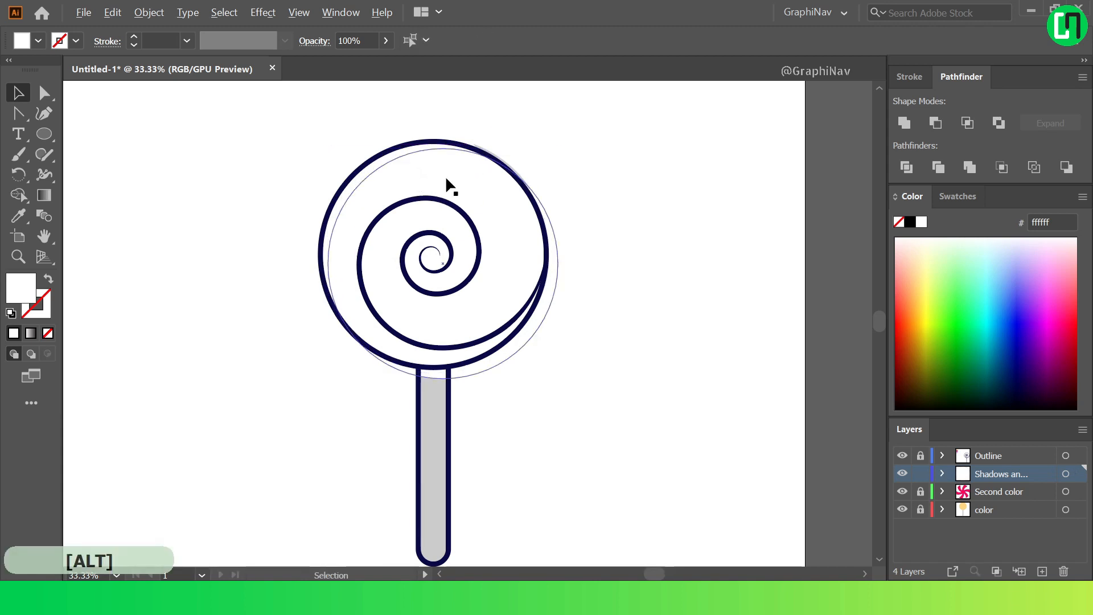
{"action": "scroll", "coordinate": [368, 164], "scroll_direction": "up", "scroll_amount": 1}
Remove the two circles' overlap and the lower-right remainder with the Shape Builder, keeping a thin upper-left crescent.
{"action": "left_click", "coordinate": [389, 161], "text": "shift"}
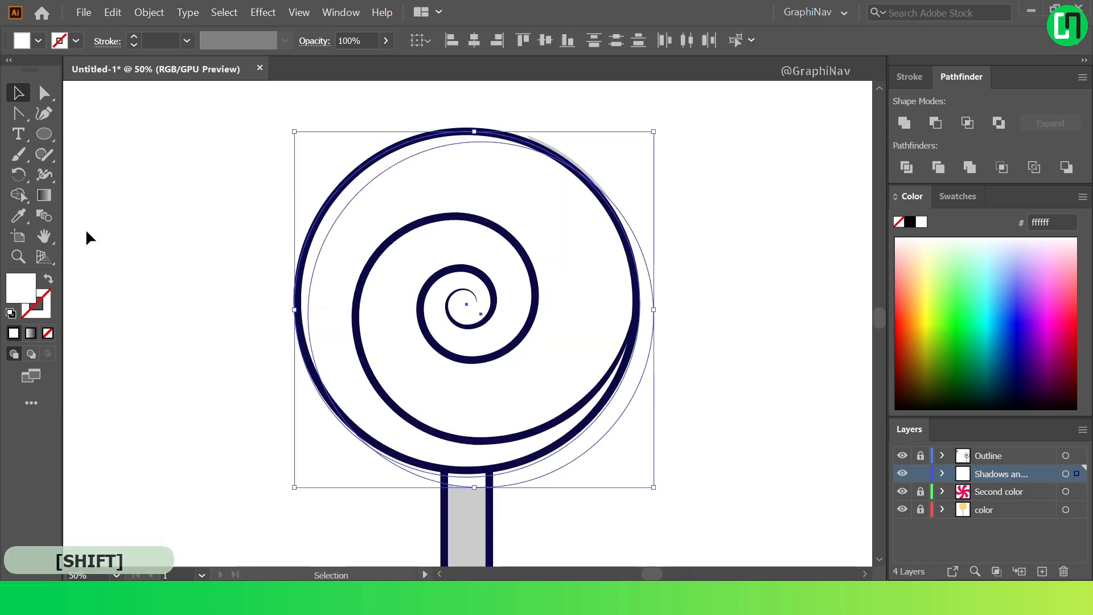
{"action": "left_click_drag", "start_coordinate": [19, 197], "coordinate": [73, 197]}
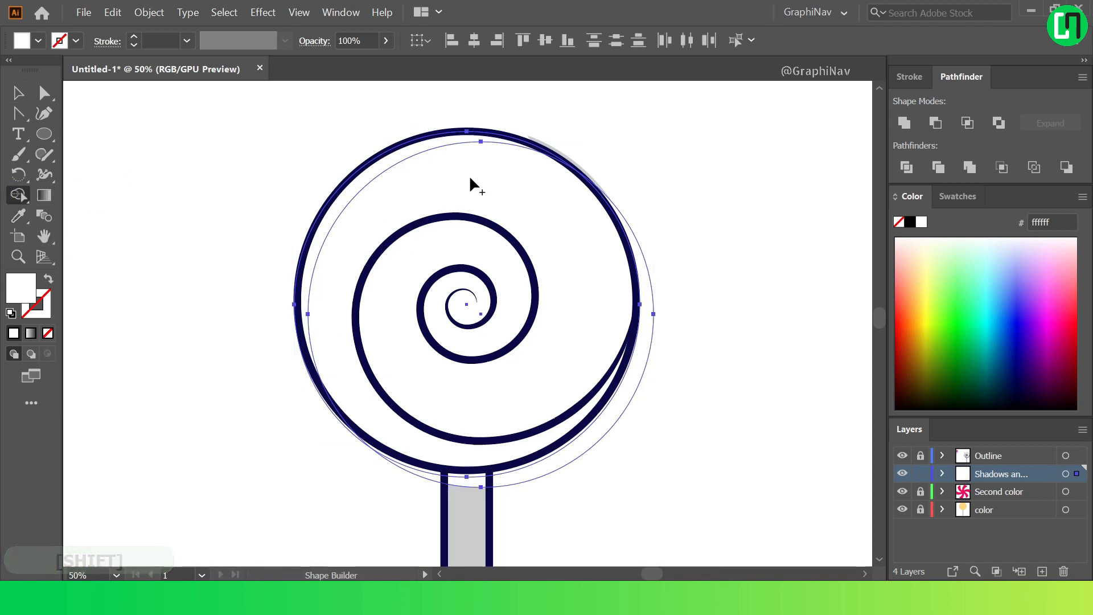
{"action": "left_click", "coordinate": [523, 191], "text": "alt"}
{"action": "left_click", "coordinate": [633, 384], "text": "alt"}
Set the opacity of the thin white crescent on the head's upper-left edge to 80%.
{"action": "left_click", "coordinate": [19, 93]}
{"action": "left_click", "coordinate": [265, 108]}
{"action": "left_click", "coordinate": [370, 186]}
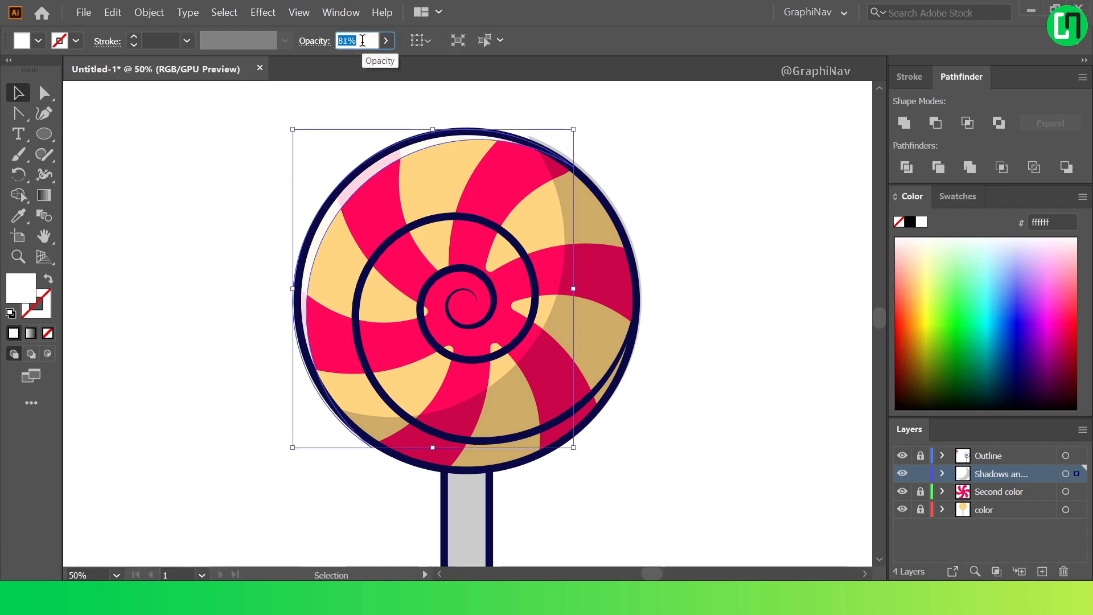
{"action": "left_click", "coordinate": [241, 199]}
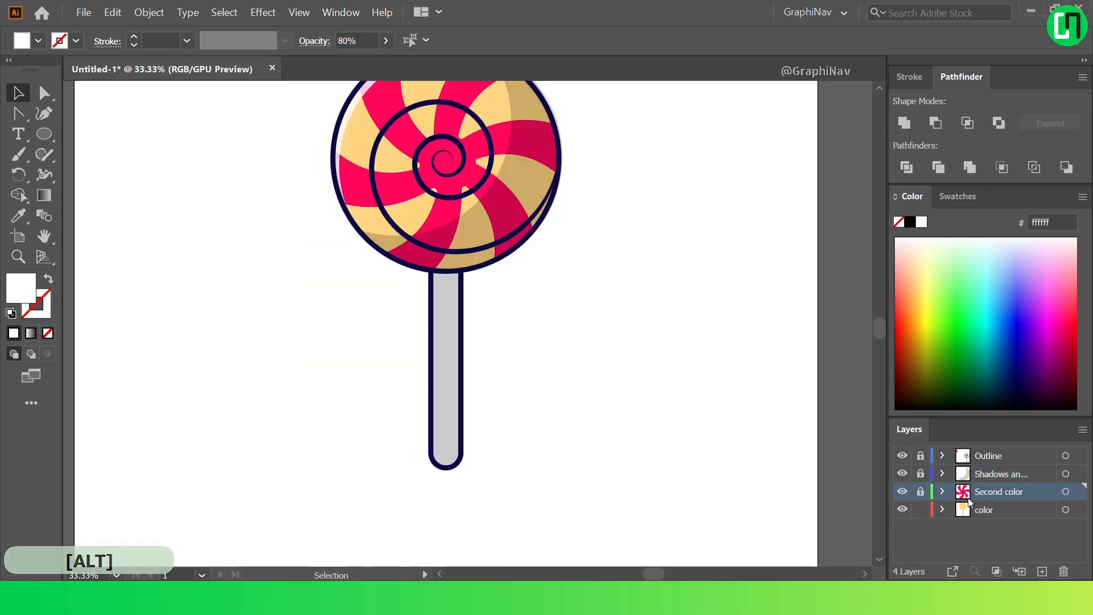
On the color layer, copy the grey stick shape and paste two copies in front.
{"action": "left_click", "coordinate": [975, 509]}
{"action": "left_click", "coordinate": [447, 313]}
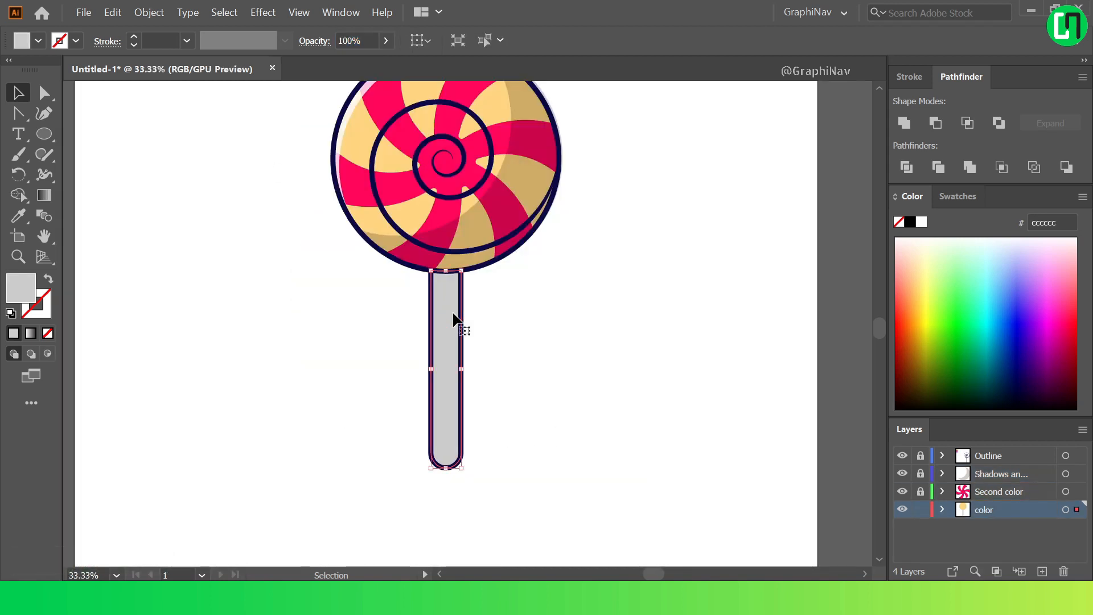
{"action": "left_click", "coordinate": [113, 13]}
{"action": "left_click", "coordinate": [134, 80]}
{"action": "left_click", "coordinate": [112, 13]}
{"action": "left_click", "coordinate": [139, 110]}
{"action": "left_click", "coordinate": [113, 13]}
{"action": "left_click", "coordinate": [145, 110]}
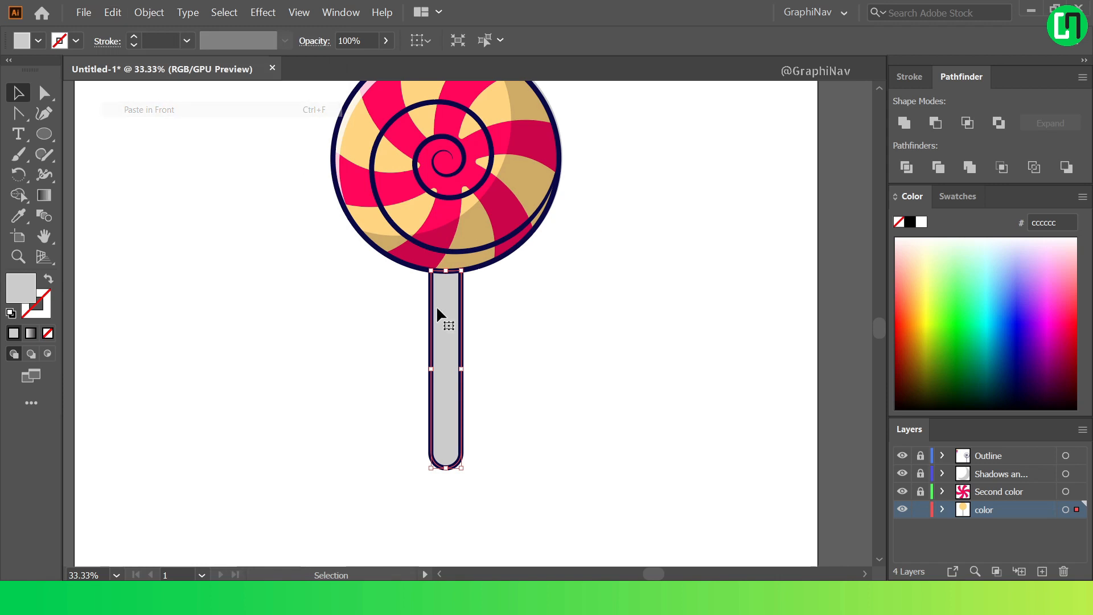
Offset the front stick copy to the left and cut it and the overlap away with the Shape Builder, leaving a right-hand strip.
{"action": "scroll", "coordinate": [513, 340], "scroll_direction": "up", "scroll_amount": 1}
{"action": "left_click_drag", "start_coordinate": [409, 358], "coordinate": [389, 360]}
{"action": "left_click", "coordinate": [408, 359]}
{"action": "left_click", "coordinate": [435, 368], "text": "shift"}
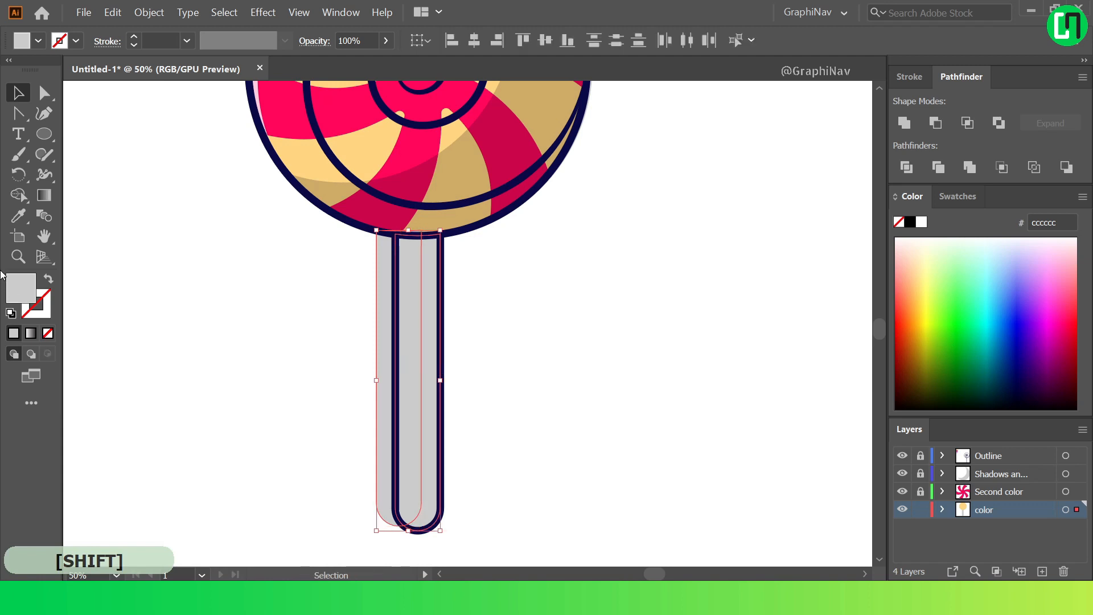
{"action": "left_click", "coordinate": [19, 196]}
{"action": "left_click", "coordinate": [386, 278], "text": "alt"}
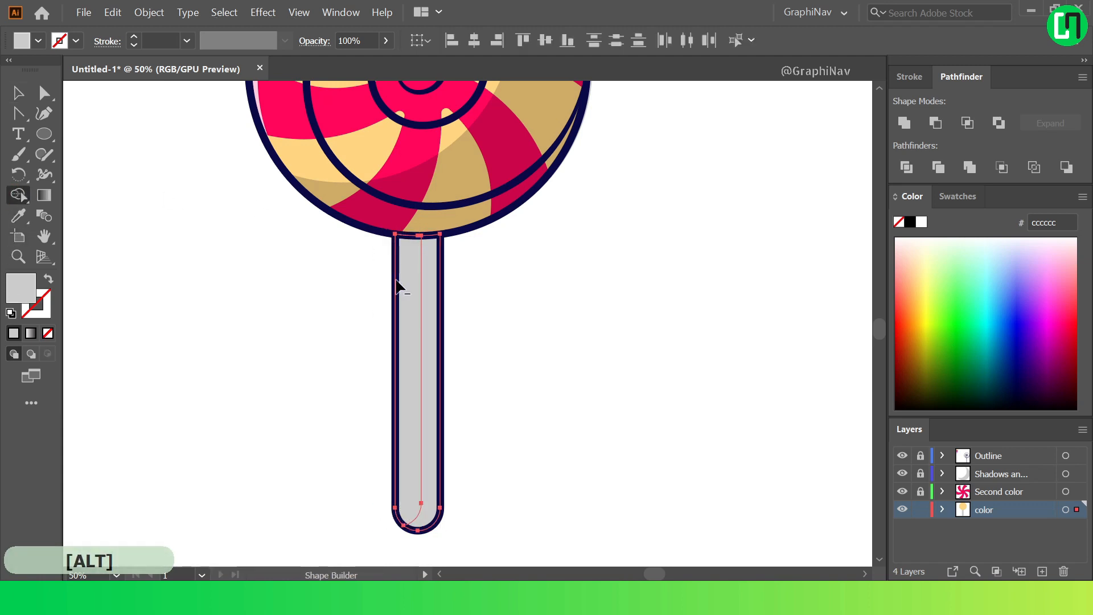
{"action": "left_click", "coordinate": [406, 290], "text": "alt"}
Recolour the strip along the stick's right side with the grey swatch R=179 G=179 B=179.
{"action": "left_click", "coordinate": [19, 93]}
{"action": "left_click", "coordinate": [452, 295]}
{"action": "left_click", "coordinate": [435, 288]}
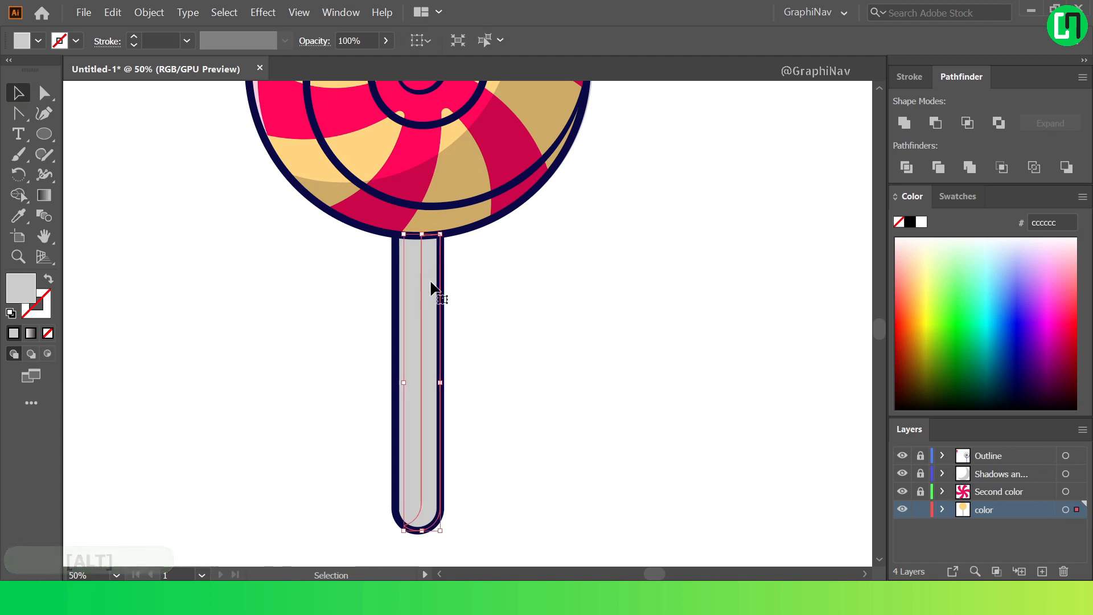
{"action": "left_click", "coordinate": [961, 201]}
{"action": "left_click", "coordinate": [994, 300]}
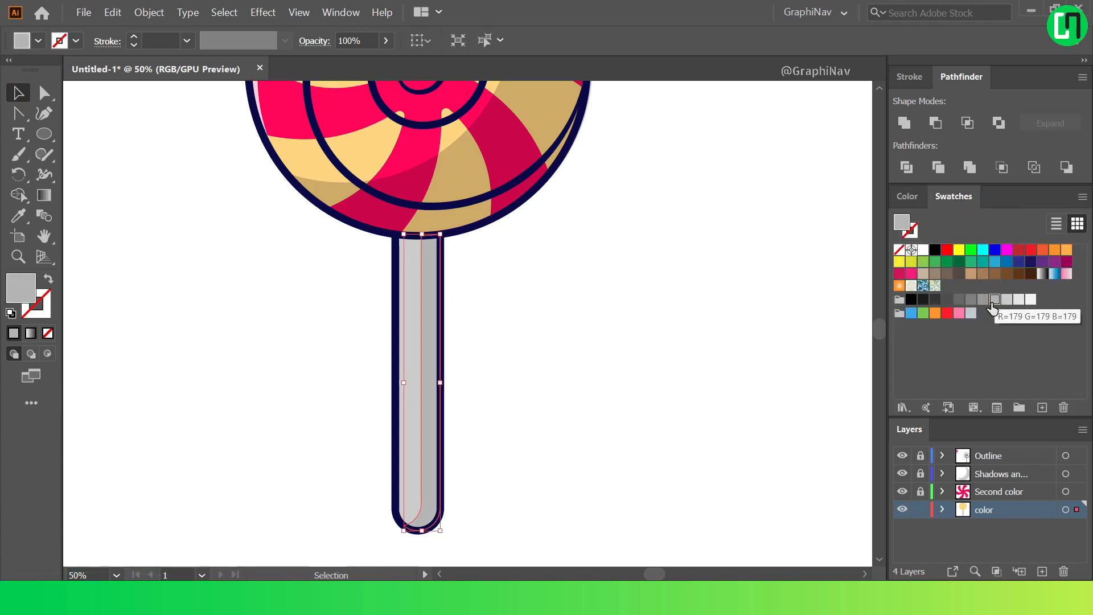
{"action": "left_click", "coordinate": [986, 302]}
{"action": "left_click", "coordinate": [993, 300]}
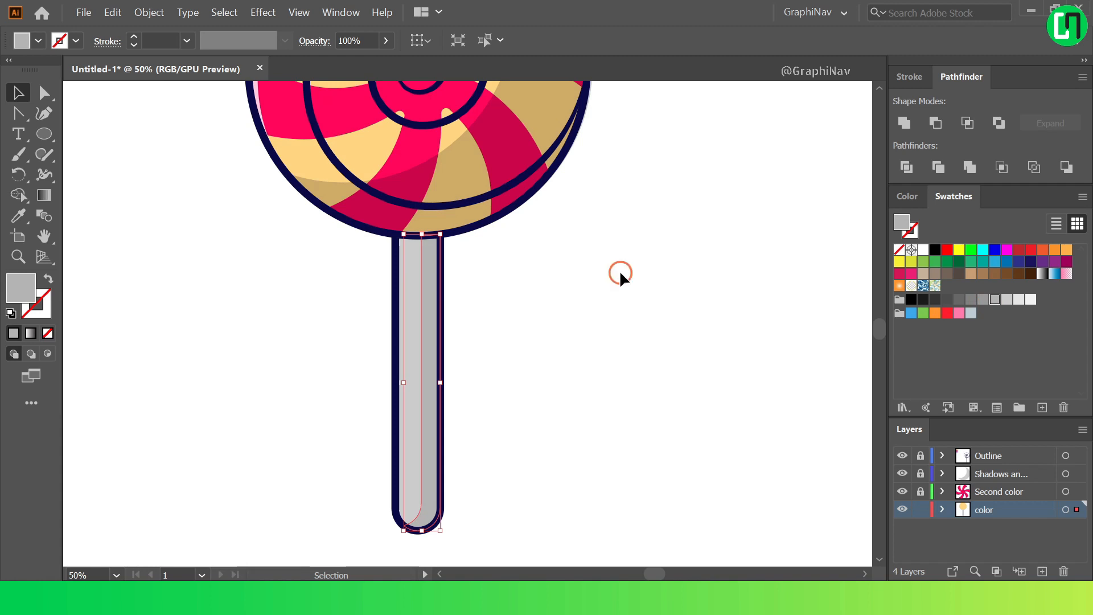
{"action": "left_click", "coordinate": [493, 252]}
Draw a narrow vertical ellipse on the stick's left half and fill it with white as a highlight.
{"action": "left_click", "coordinate": [19, 134]}
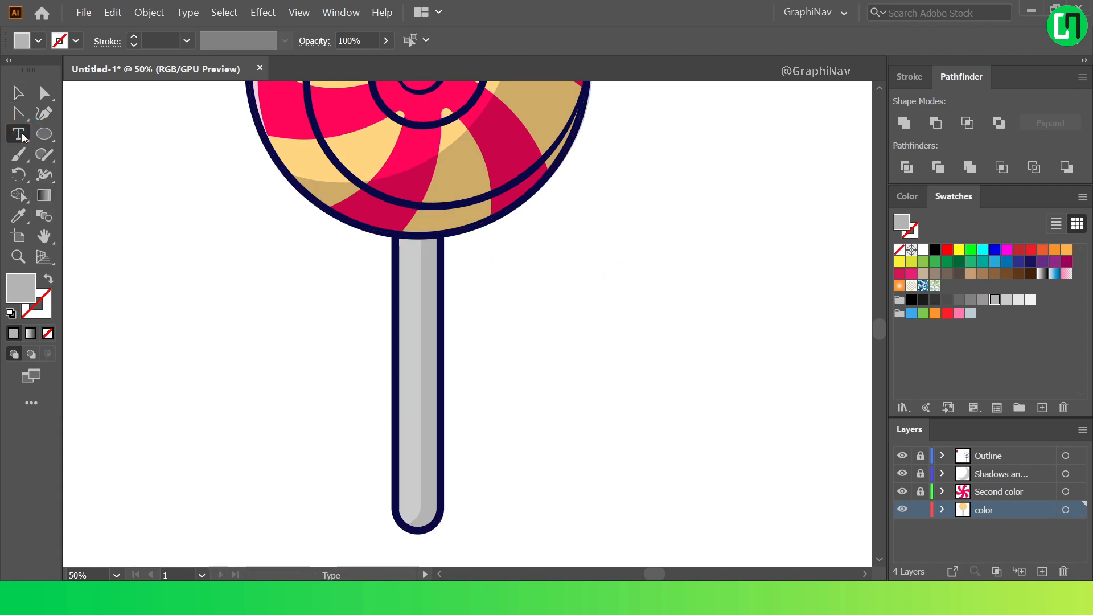
{"action": "left_click_drag", "start_coordinate": [44, 133], "coordinate": [99, 177]}
{"action": "scroll", "coordinate": [308, 321], "scroll_direction": "up", "scroll_amount": 1}
{"action": "scroll", "coordinate": [444, 325], "scroll_direction": "down", "scroll_amount": 1}
{"action": "scroll", "coordinate": [437, 328], "scroll_direction": "up", "scroll_amount": 1}
{"action": "left_click_drag", "start_coordinate": [440, 321], "coordinate": [450, 535]}
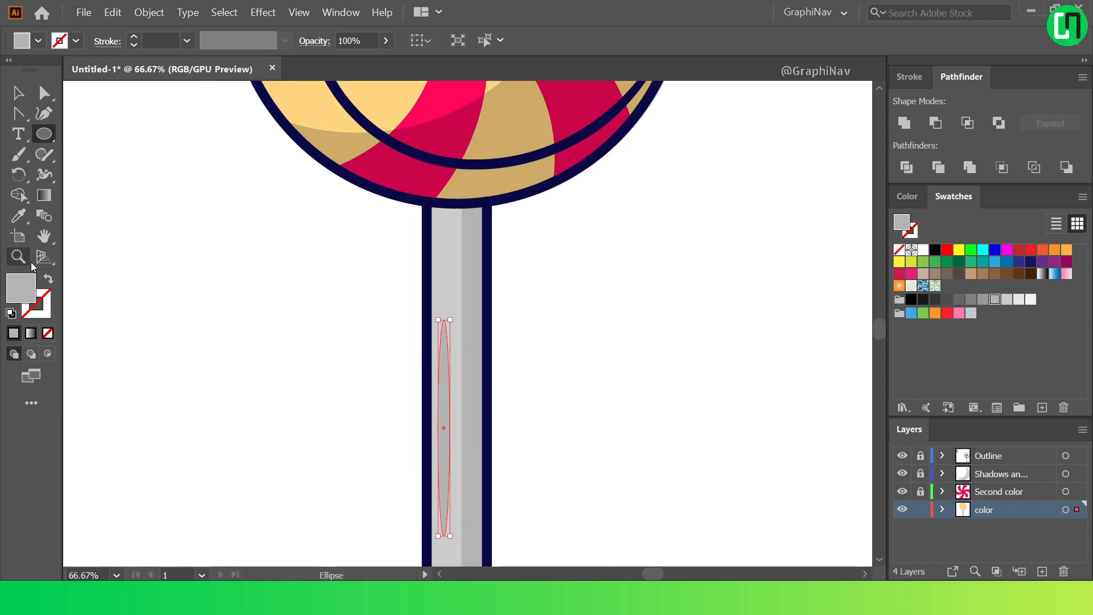
{"action": "left_click", "coordinate": [921, 250]}
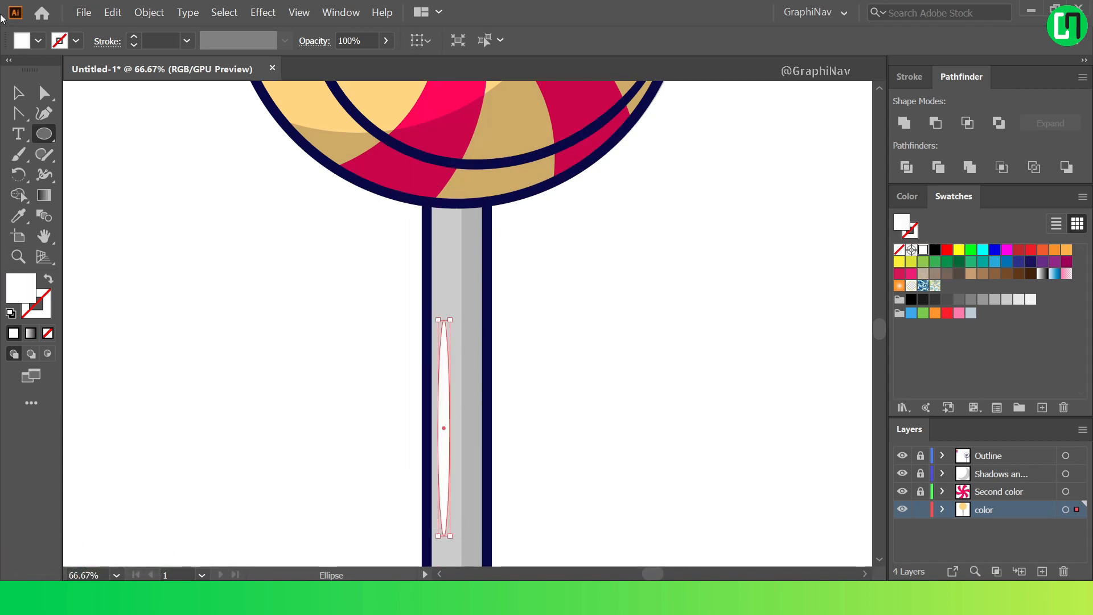
{"action": "left_click", "coordinate": [18, 91]}
{"action": "left_click", "coordinate": [265, 231]}
{"action": "key", "text": "ctrl+0"}
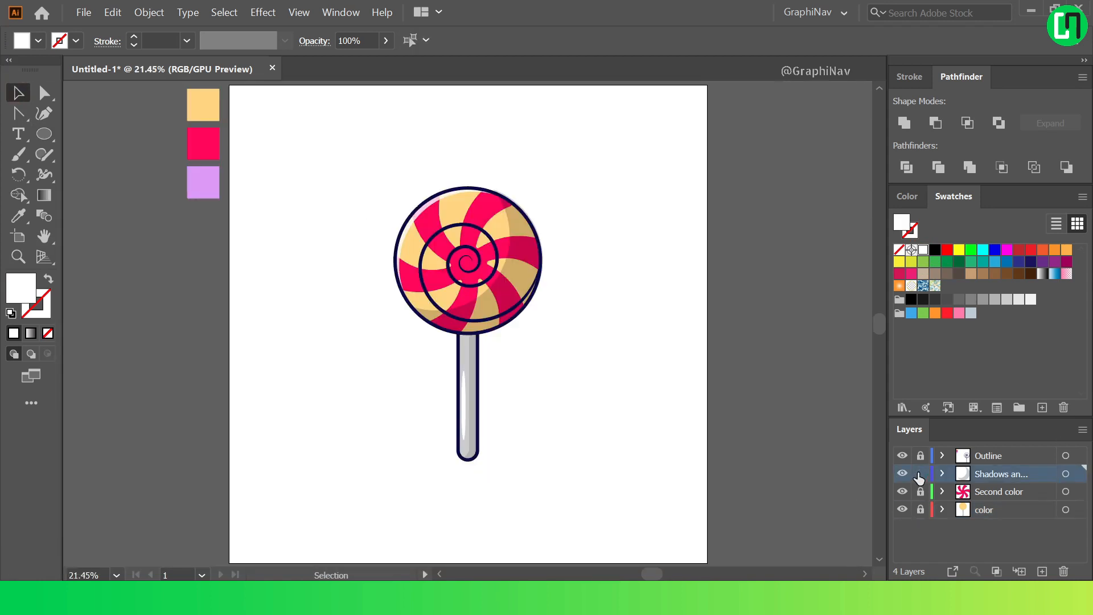
On the shadows and highlights layer, draw a tiny white circle on the head and duplicate it into a triangle of three dots.
{"action": "left_click_drag", "start_coordinate": [36, 137], "coordinate": [108, 174]}
{"action": "scroll", "coordinate": [451, 212], "scroll_direction": "up", "scroll_amount": 4}
{"action": "scroll", "coordinate": [479, 178], "scroll_direction": "up", "scroll_amount": 2}
{"action": "left_click_drag", "start_coordinate": [477, 179], "coordinate": [485, 187]}
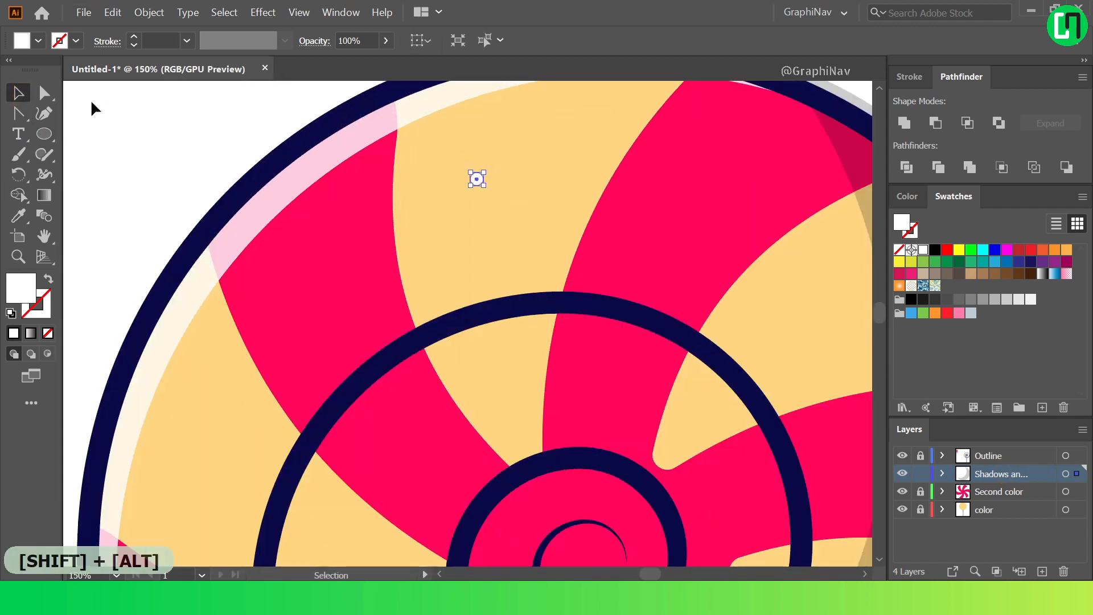
{"action": "scroll", "coordinate": [478, 178], "scroll_direction": "up", "scroll_amount": 1}
{"action": "mouse_move", "coordinate": [478, 179]}
{"action": "left_mouse_down"}
{"action": "mouse_move", "coordinate": [504, 179]}
{"action": "mouse_move", "coordinate": [489, 196]}
{"action": "left_mouse_up"}
{"action": "key", "text": "Down"}
{"action": "left_click", "coordinate": [125, 125]}
{"action": "key", "text": "ctrl+plus"}
Group the three white dots.
{"action": "left_click", "coordinate": [450, 203]}
{"action": "left_click", "coordinate": [480, 204], "text": "shift"}
{"action": "left_click", "coordinate": [469, 224], "text": "shift"}
{"action": "right_click", "coordinate": [466, 224]}
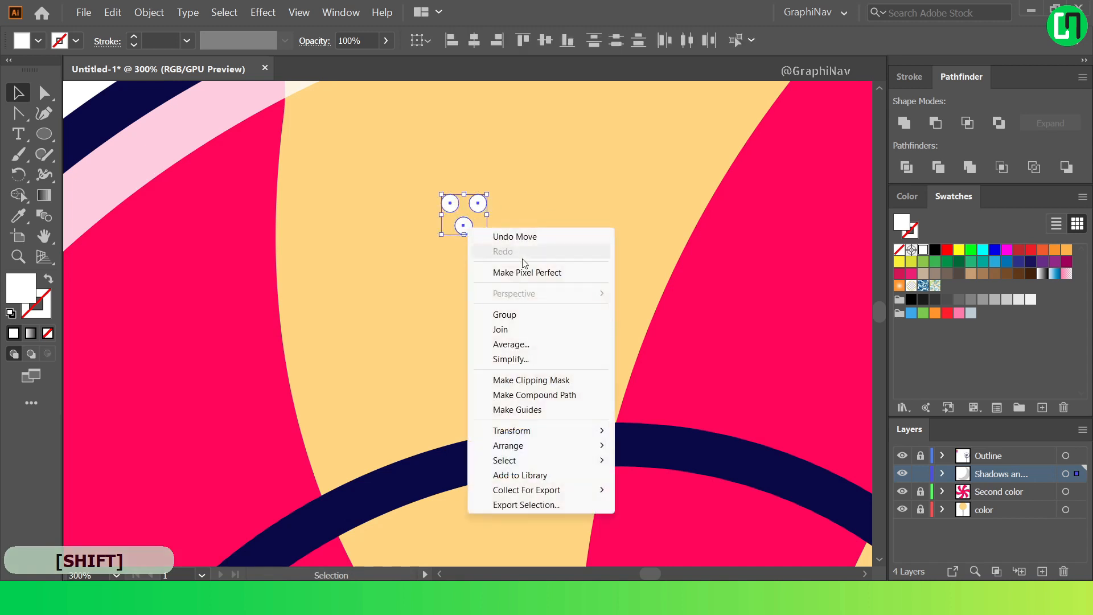
{"action": "left_click", "coordinate": [524, 323]}
{"action": "left_click", "coordinate": [531, 252]}
{"action": "scroll", "coordinate": [531, 252], "scroll_direction": "down", "scroll_amount": 1}
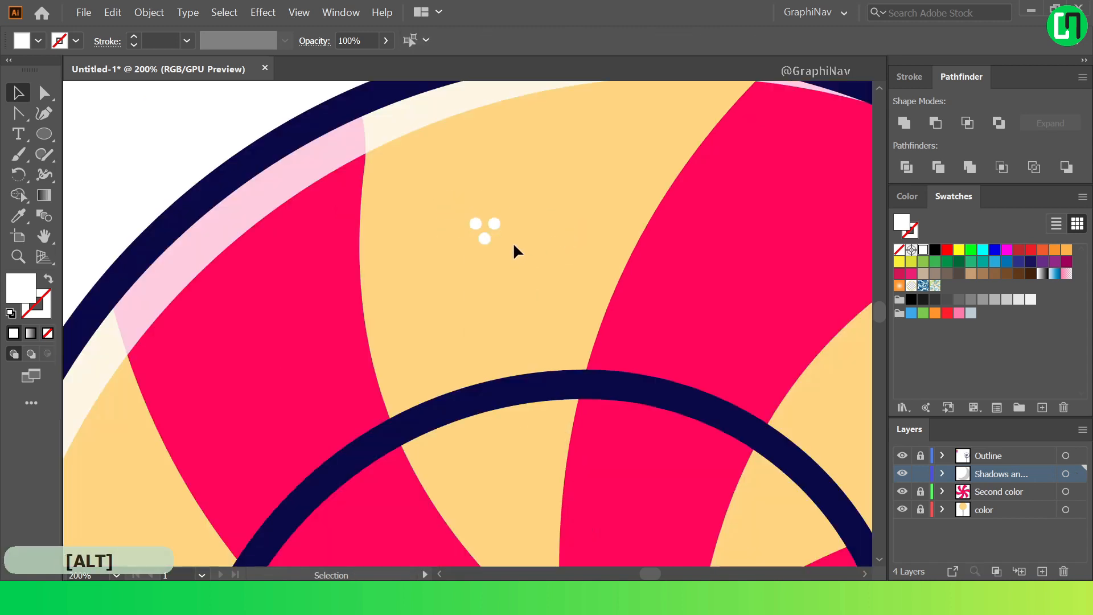
Duplicate the dot group onto several stripes across the lollipop's head, rotating the copies.
{"action": "left_click_drag", "start_coordinate": [492, 229], "coordinate": [360, 255]}
{"action": "left_click_drag", "start_coordinate": [271, 309], "coordinate": [272, 310]}
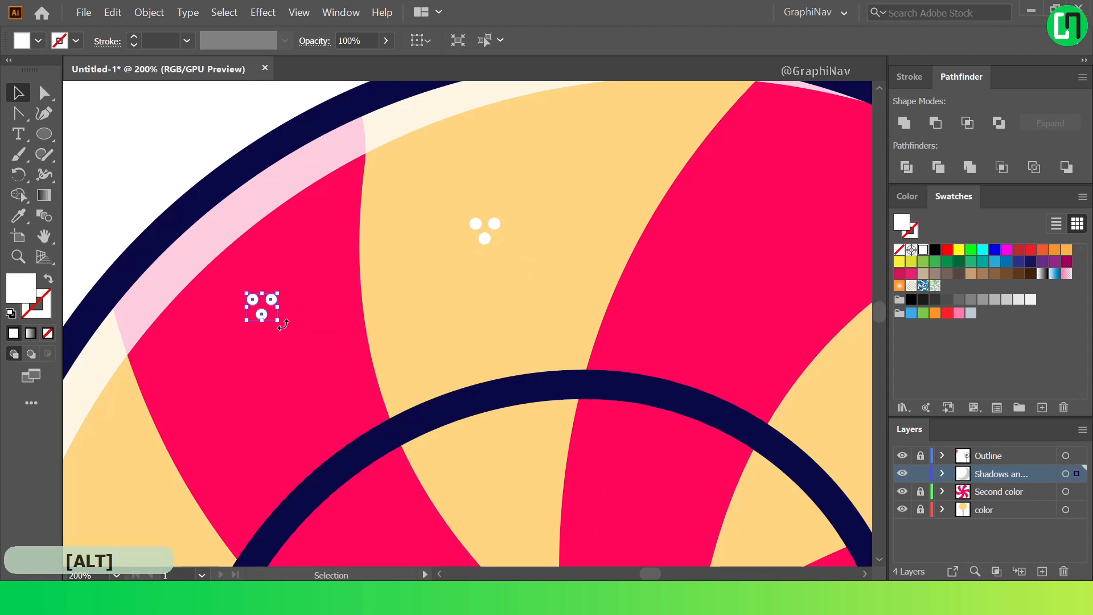
{"action": "scroll", "coordinate": [427, 316], "scroll_direction": "down", "scroll_amount": 3}
{"action": "left_click_drag", "start_coordinate": [381, 321], "coordinate": [465, 471]}
{"action": "scroll", "coordinate": [185, 275], "scroll_direction": "down", "scroll_amount": 3}
{"action": "key", "text": "ctrl+0"}
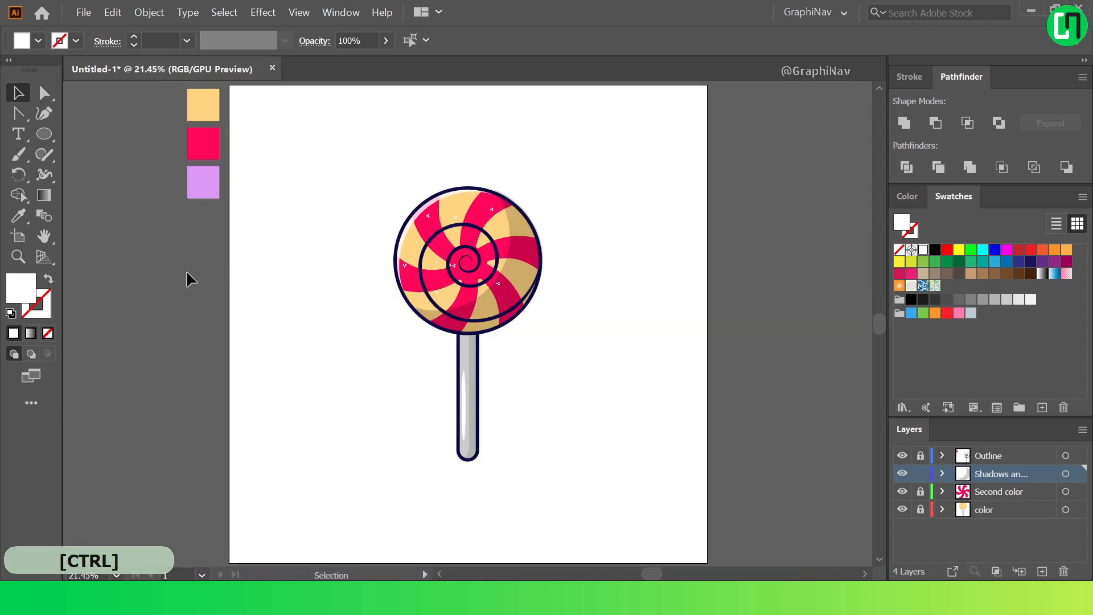
Draw a small white vertical ellipse inside the innermost turn of the spiral and nudge it into the spiral's centre.
{"action": "left_click", "coordinate": [44, 134]}
{"action": "left_click", "coordinate": [120, 175]}
{"action": "scroll", "coordinate": [424, 249], "scroll_direction": "up", "scroll_amount": 6}
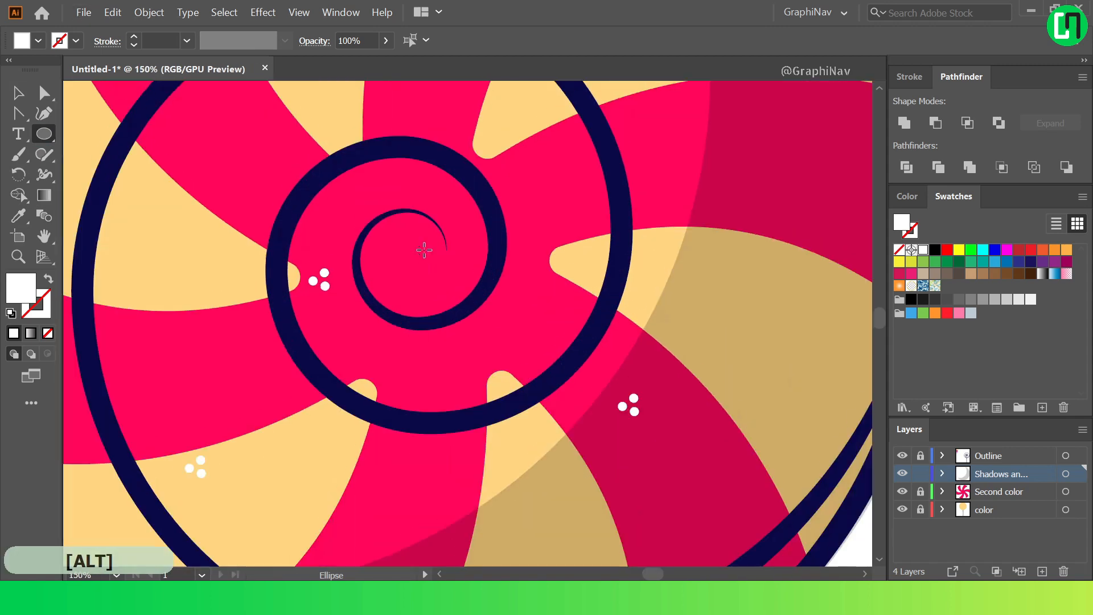
{"action": "left_click_drag", "start_coordinate": [415, 263], "coordinate": [382, 229]}
{"action": "scroll", "coordinate": [521, 236], "scroll_direction": "down", "scroll_amount": 2}
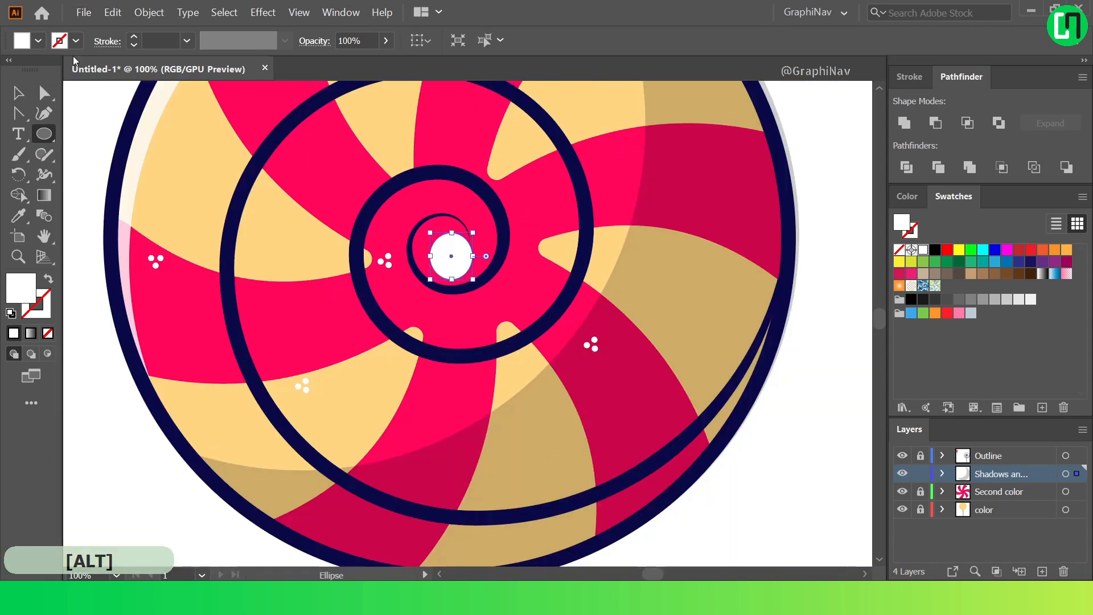
{"action": "left_click", "coordinate": [18, 92]}
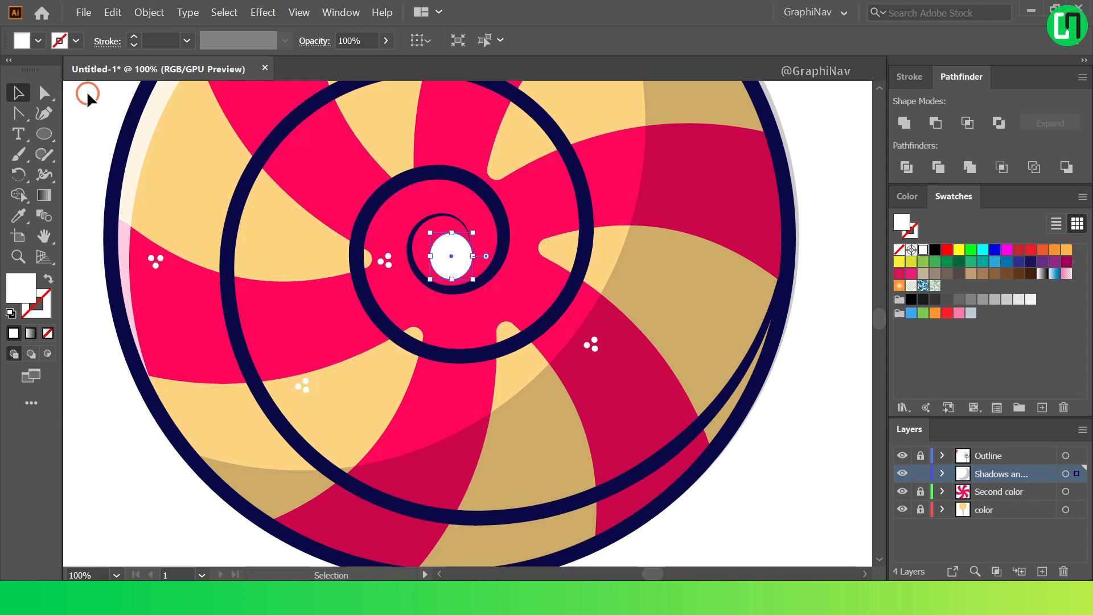
{"action": "left_click_drag", "start_coordinate": [457, 250], "coordinate": [450, 244]}
Reduce the opacity of the white ellipse at the spiral's centre to 50%.
{"action": "left_click", "coordinate": [362, 41]}
{"action": "scroll", "coordinate": [361, 40], "scroll_direction": "down", "scroll_amount": 20}
{"action": "scroll", "coordinate": [361, 41], "scroll_direction": "down", "scroll_amount": 5}
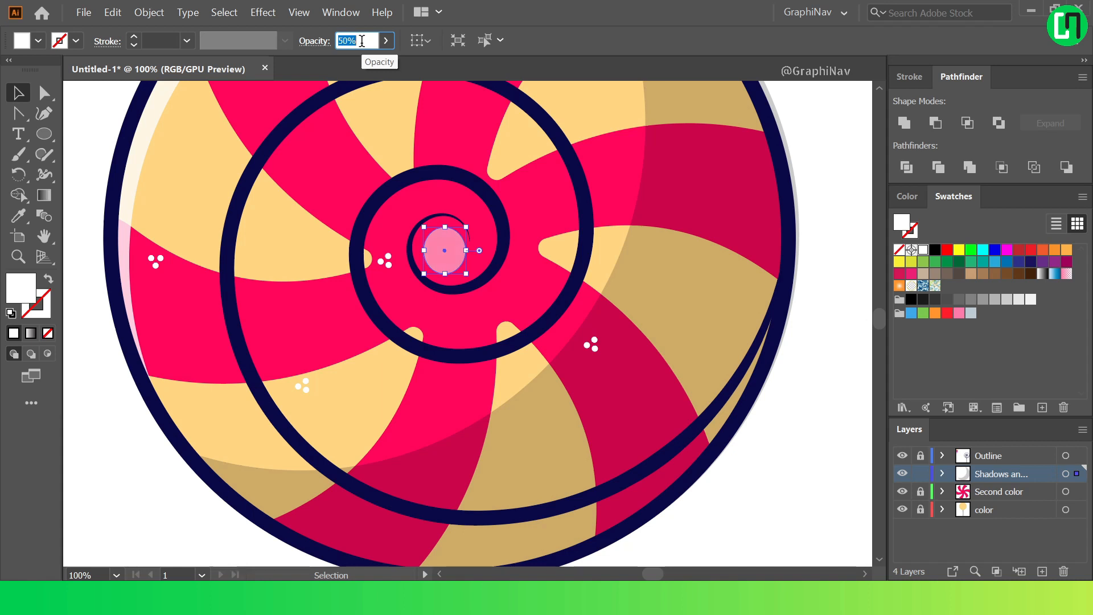
{"action": "left_click", "coordinate": [821, 240]}
Select the whole lollipop across all layers, tilt it so the stick slants down to the right, and centre it on the artboard.
{"action": "key", "text": "ctrl+0"}
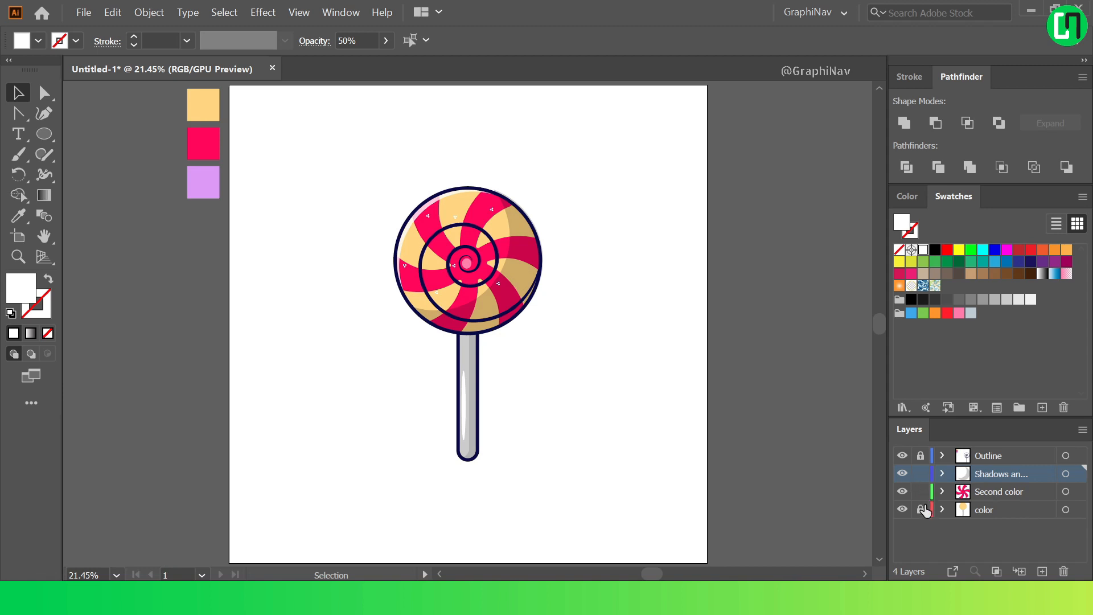
{"action": "left_click_drag", "start_coordinate": [337, 172], "coordinate": [598, 392]}
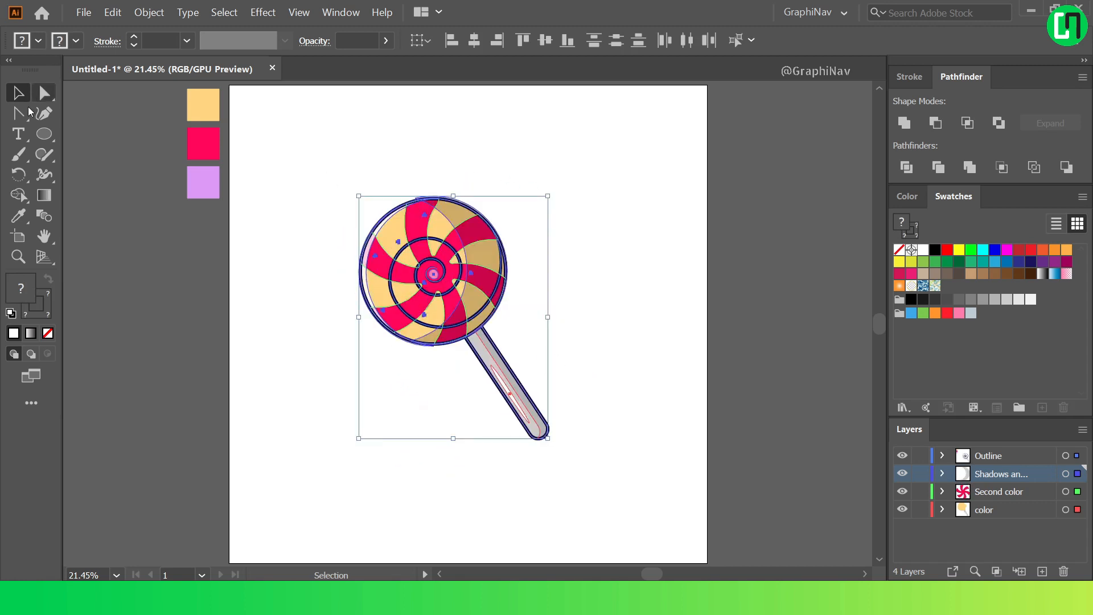
{"action": "mouse_move", "coordinate": [435, 233]}
{"action": "left_mouse_down"}
{"action": "mouse_move", "coordinate": [477, 227]}
{"action": "mouse_move", "coordinate": [467, 231]}
{"action": "left_mouse_up"}
{"action": "left_click", "coordinate": [786, 278]}
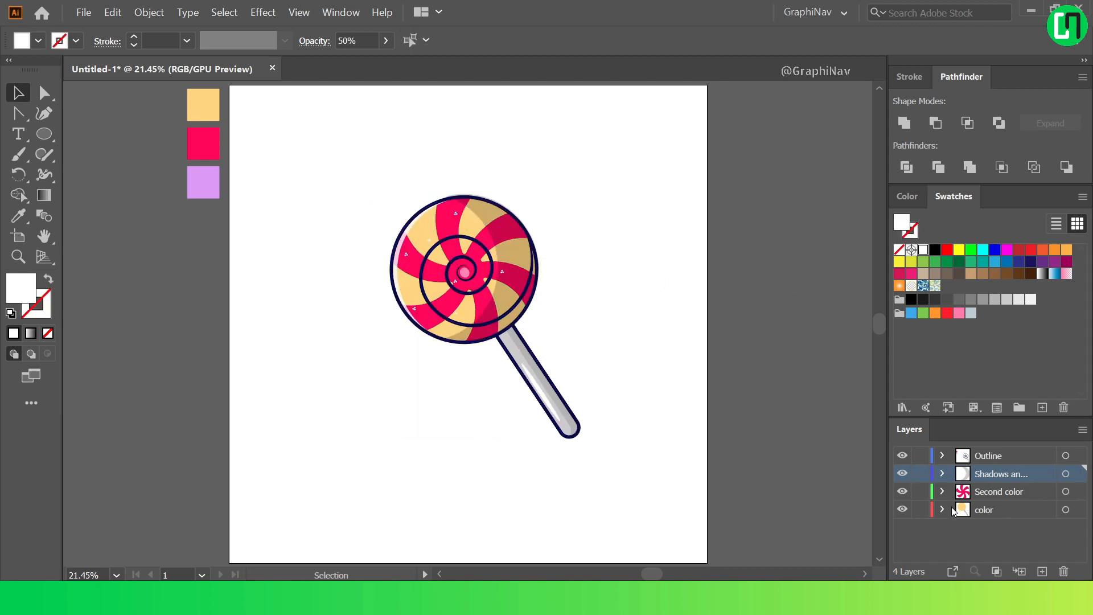
Lock the existing artwork layers and add a new layer named Background beneath the color layer.
{"action": "left_click", "coordinate": [921, 474]}
{"action": "left_click", "coordinate": [1042, 571]}
{"action": "left_click_drag", "start_coordinate": [1006, 479], "coordinate": [999, 530]}
{"action": "double_click", "coordinate": [994, 526]}
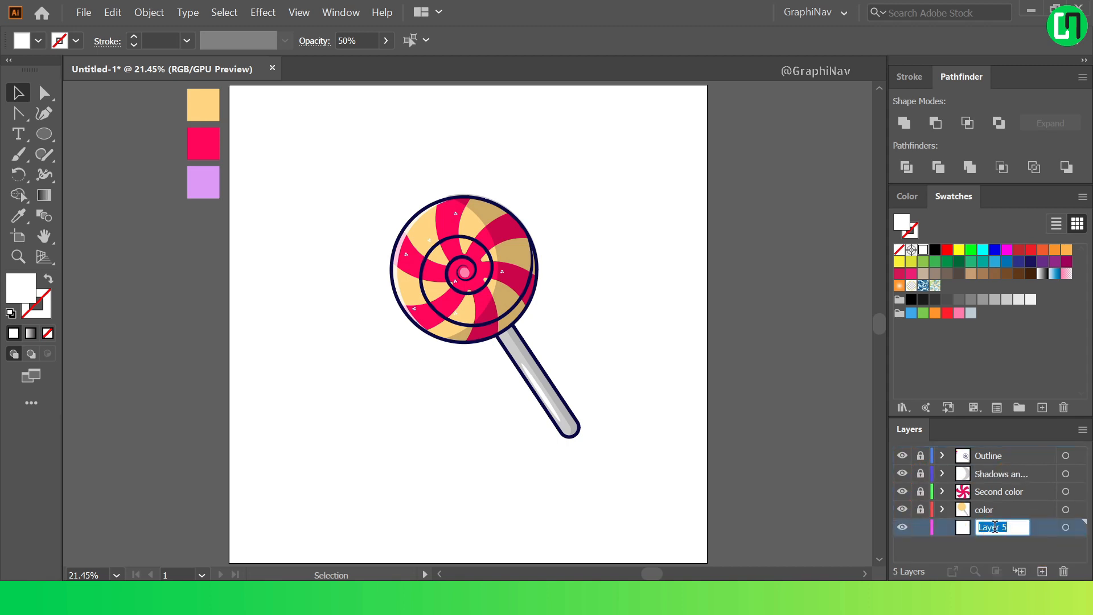
{"action": "type", "text": "Backgr"}
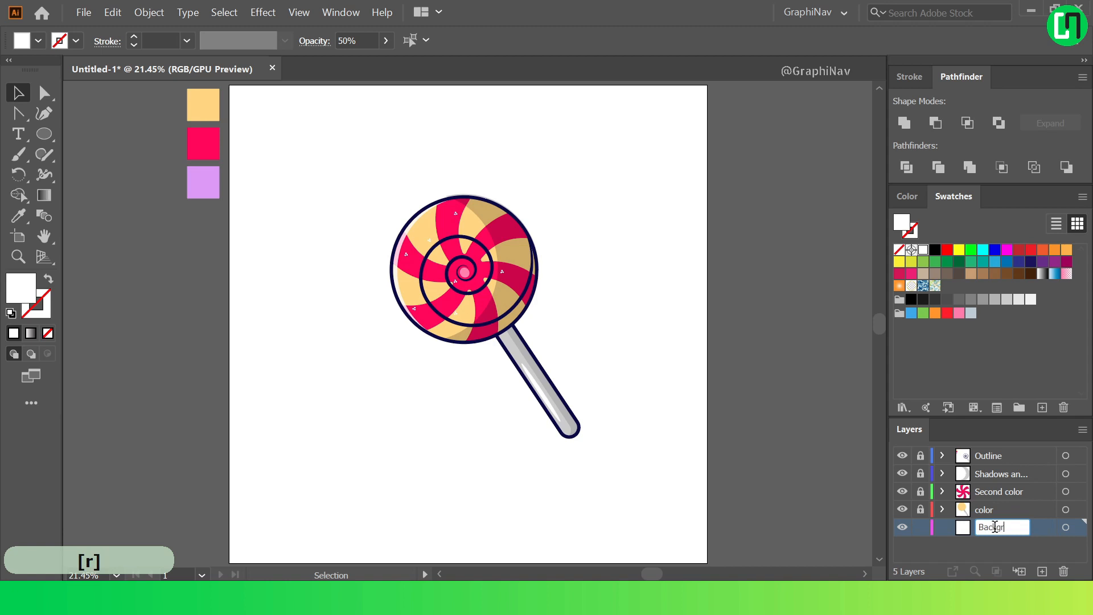
{"action": "key", "text": "Return"}
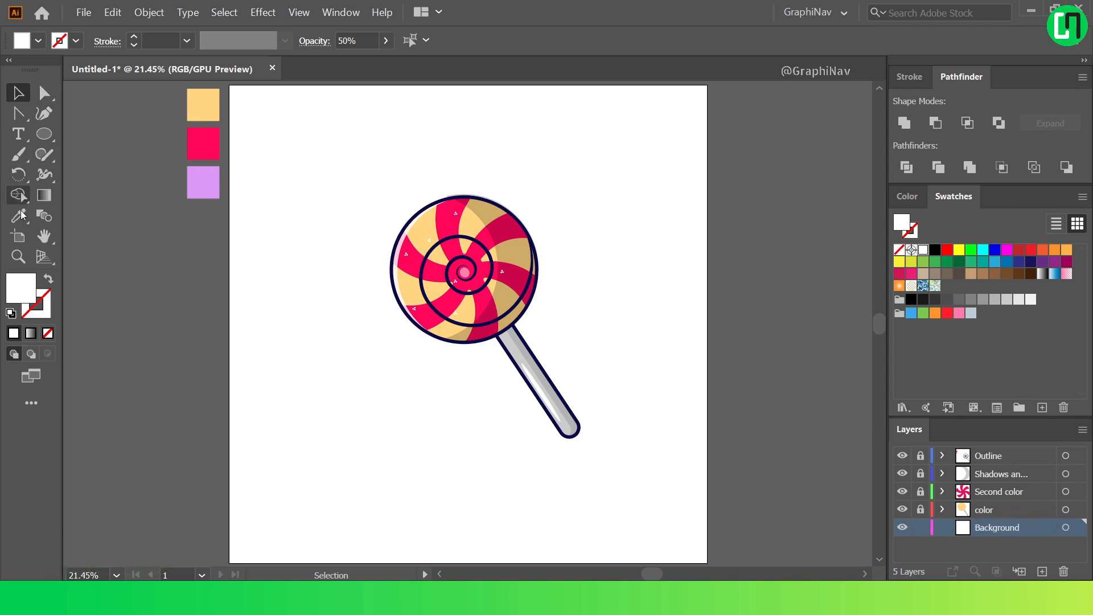
Sample the lilac colour square and draw a large lilac circle behind the lollipop on the Background layer.
{"action": "left_click", "coordinate": [18, 216]}
{"action": "left_click", "coordinate": [200, 188]}
{"action": "left_click_drag", "start_coordinate": [44, 134], "coordinate": [126, 177]}
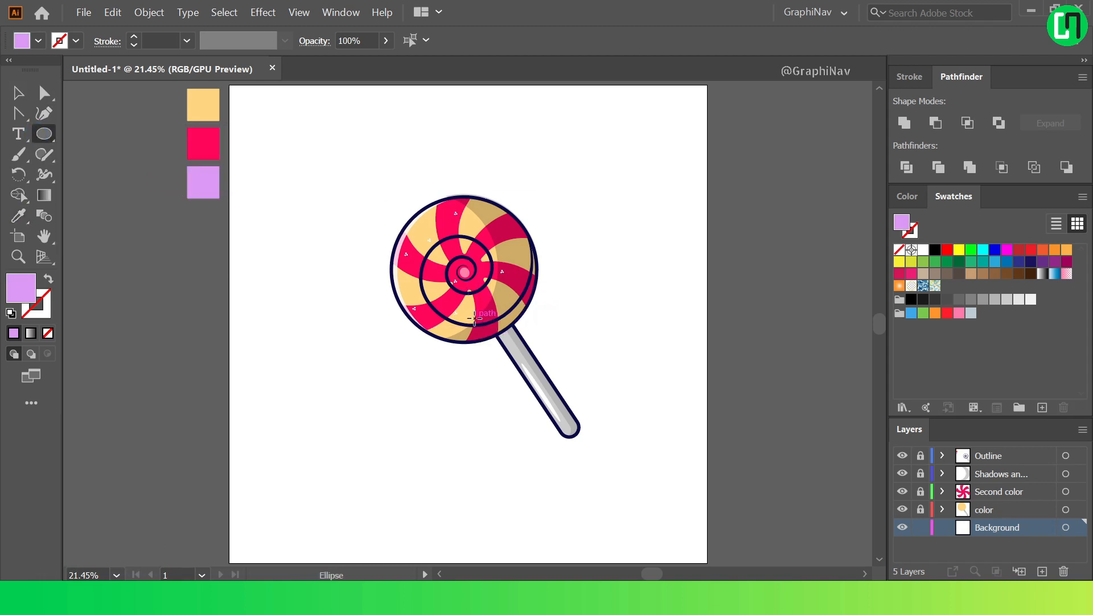
{"action": "left_click_drag", "start_coordinate": [475, 318], "coordinate": [353, 196]}
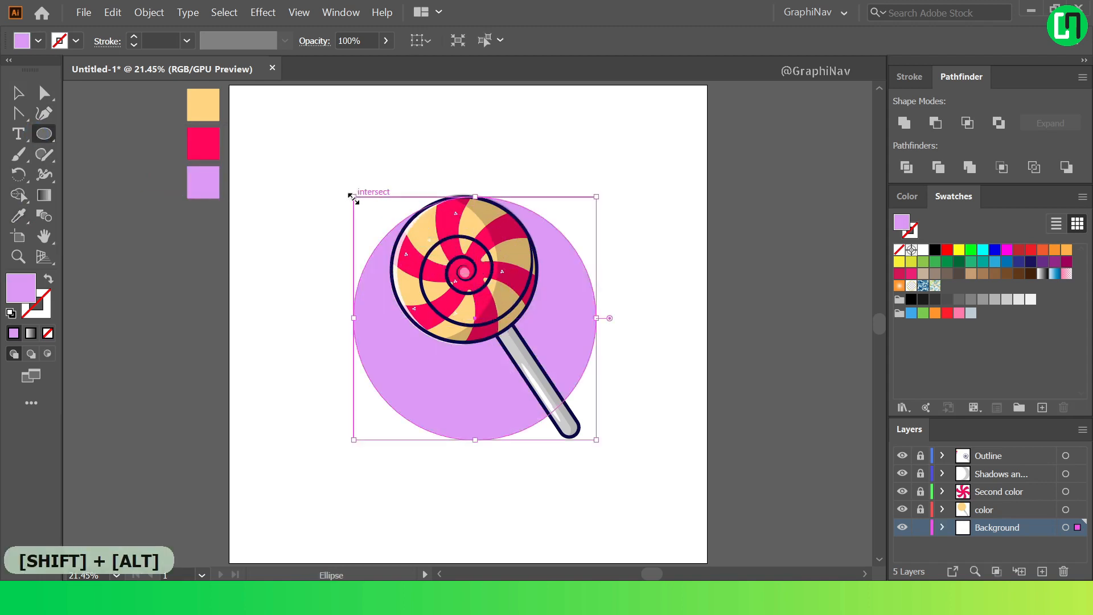
Move the lilac background circle slightly down and shrink it a little so the lollipop's head and stick tip extend past it.
{"action": "left_click", "coordinate": [17, 93]}
{"action": "left_click", "coordinate": [296, 216]}
{"action": "mouse_move", "coordinate": [565, 317]}
{"action": "left_mouse_down"}
{"action": "mouse_move", "coordinate": [577, 342]}
{"action": "mouse_move", "coordinate": [564, 339]}
{"action": "left_mouse_up"}
{"action": "left_click_drag", "start_coordinate": [594, 460], "coordinate": [584, 449]}
{"action": "left_click", "coordinate": [789, 356]}
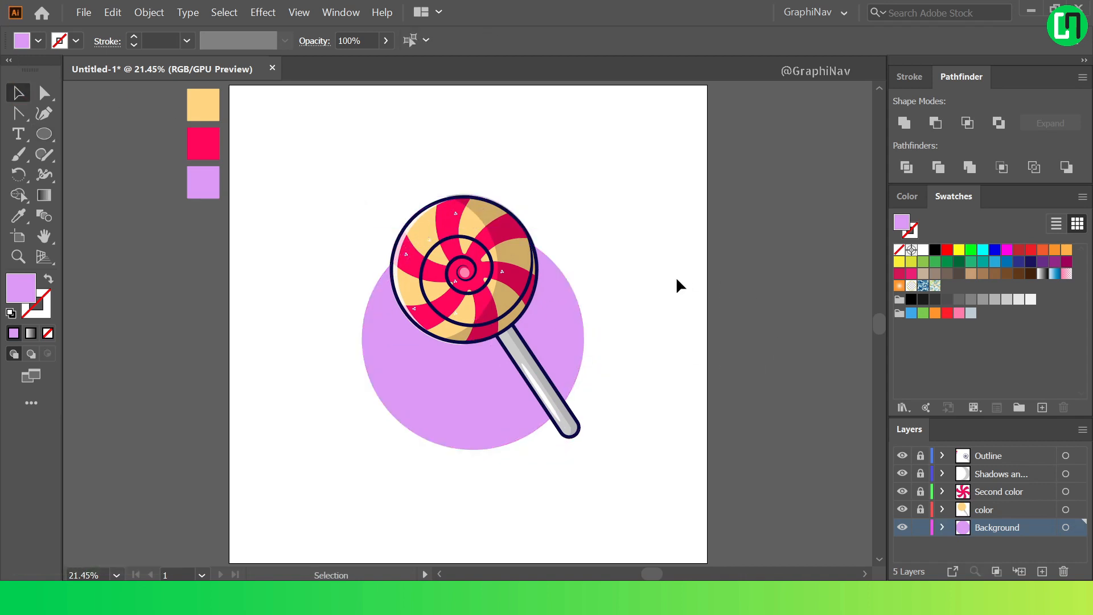